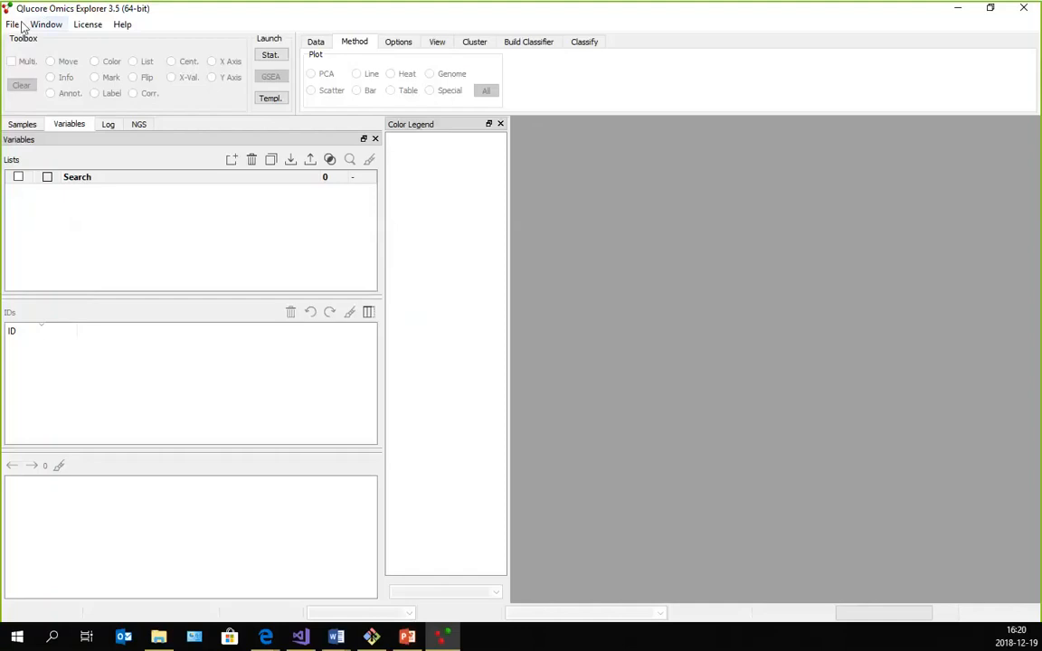
- Open the Qlucore Test Data Set example file and narrow the Variables and Color Legend panes to enlarge the plot area
click(128, 30)
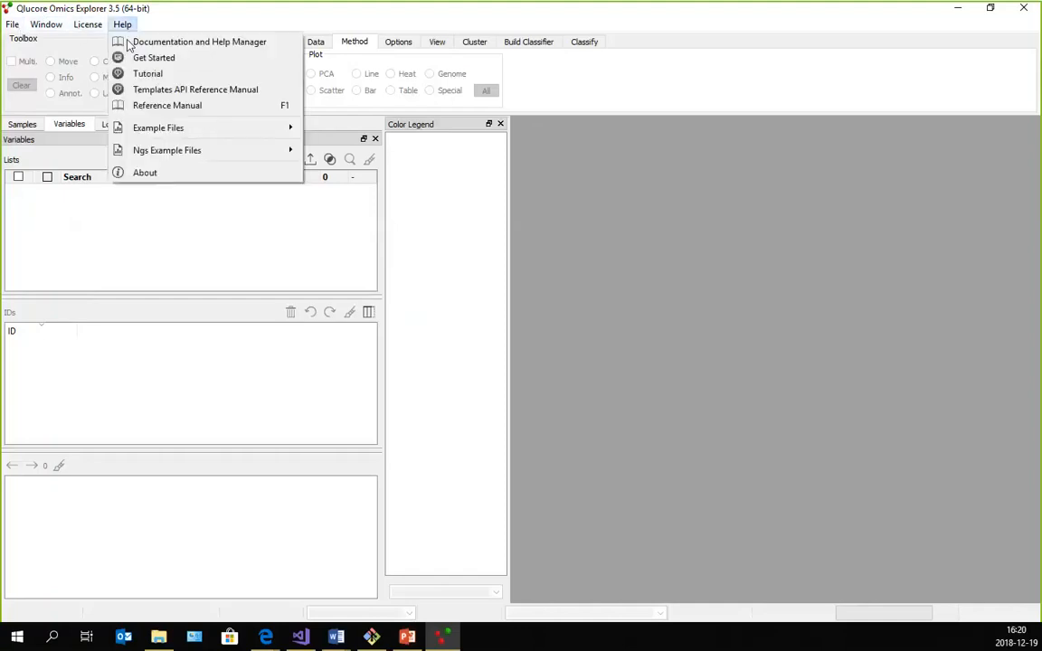
mouse_move(143, 127)
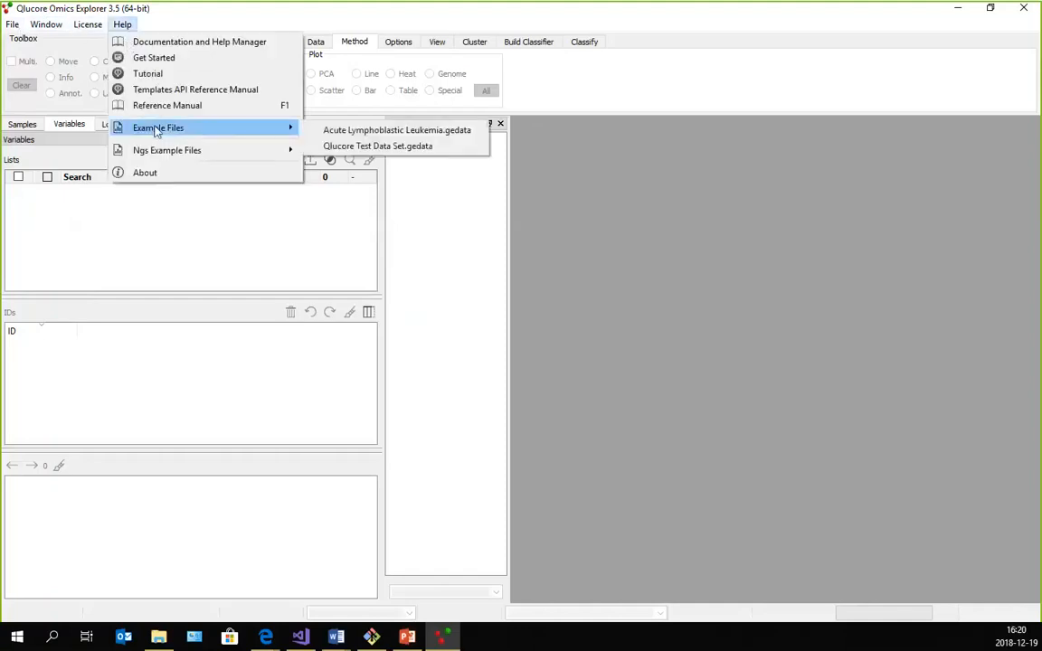
click(369, 146)
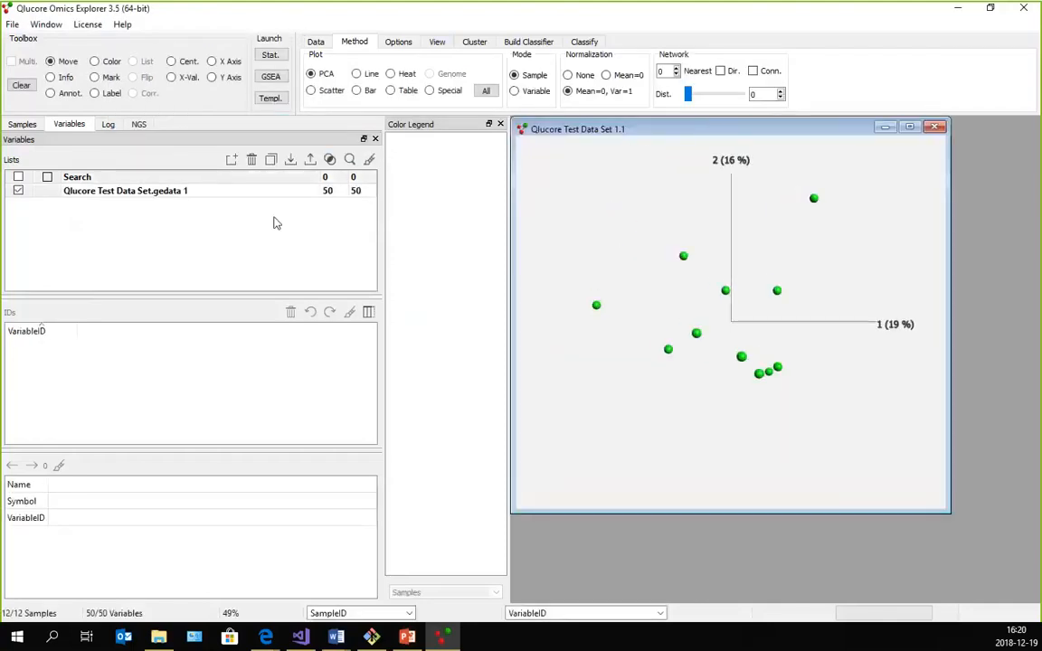
drag(383, 375, 191, 376)
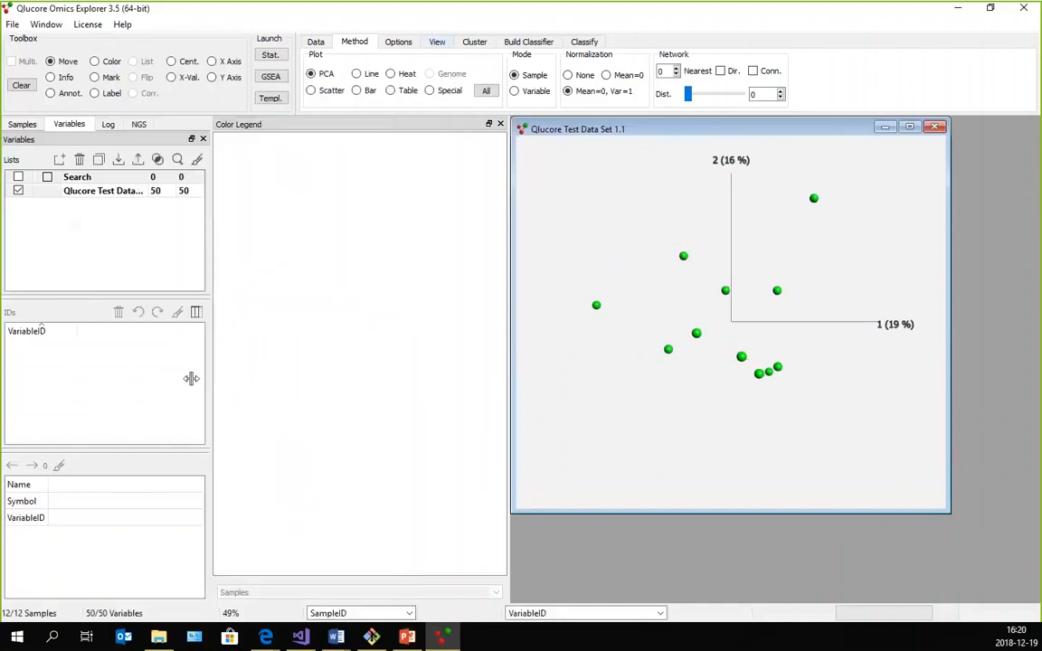
drag(512, 423, 268, 436)
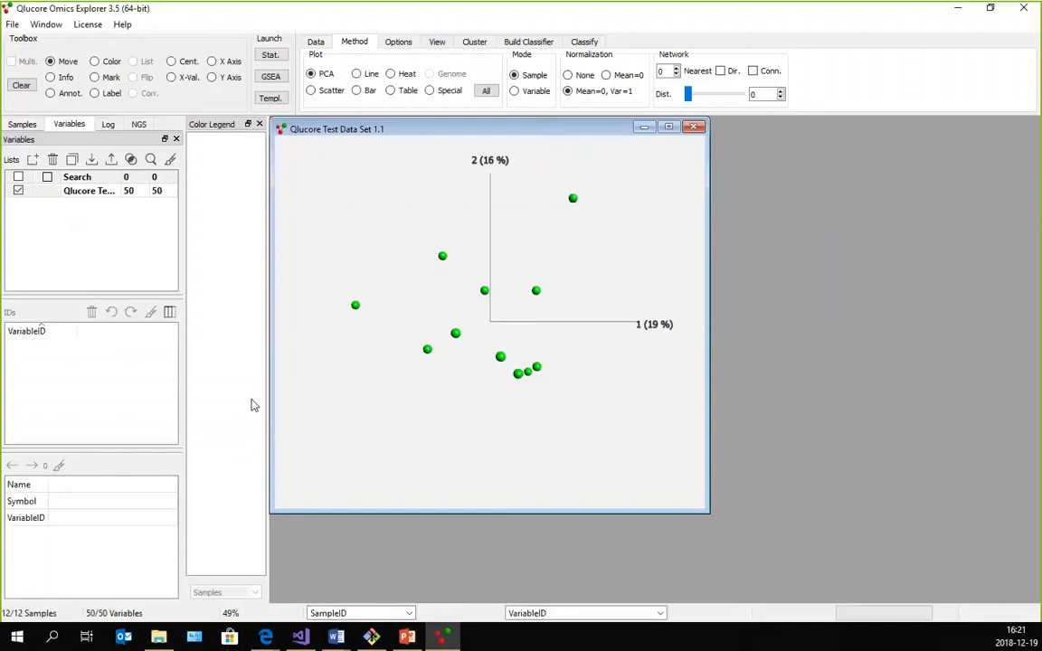
- Launch the Template Browser for the open data set
click(12, 26)
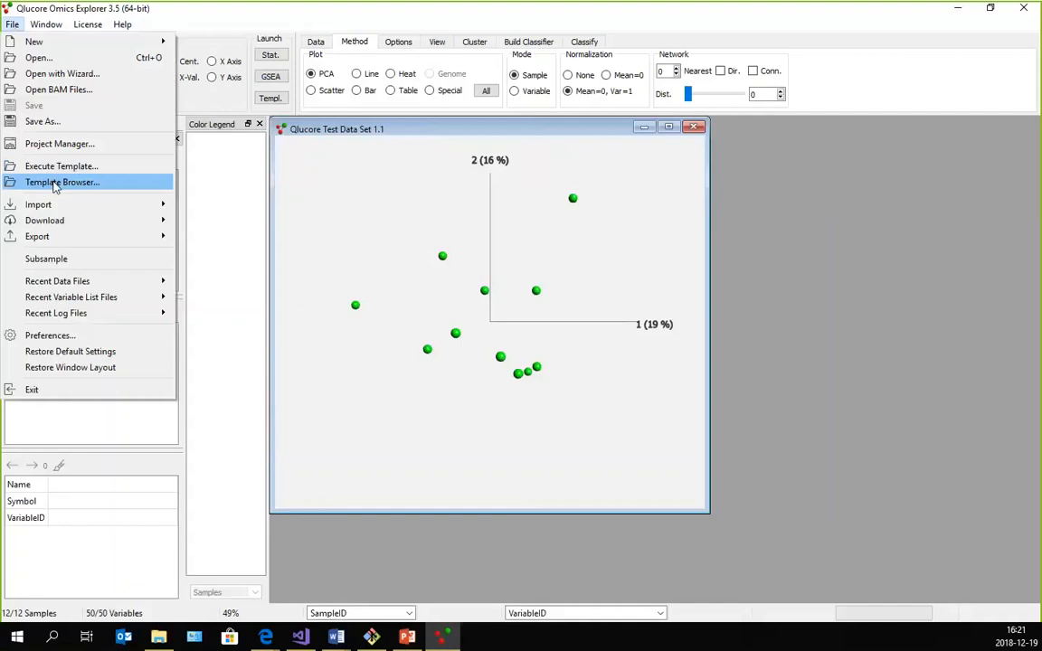
click(322, 192)
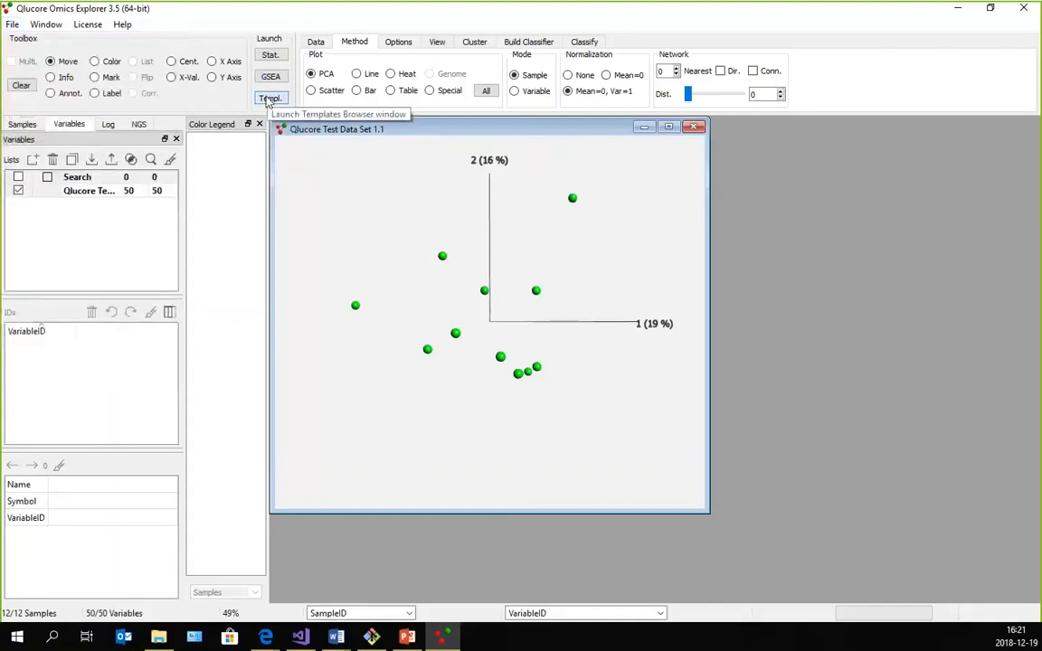
click(268, 102)
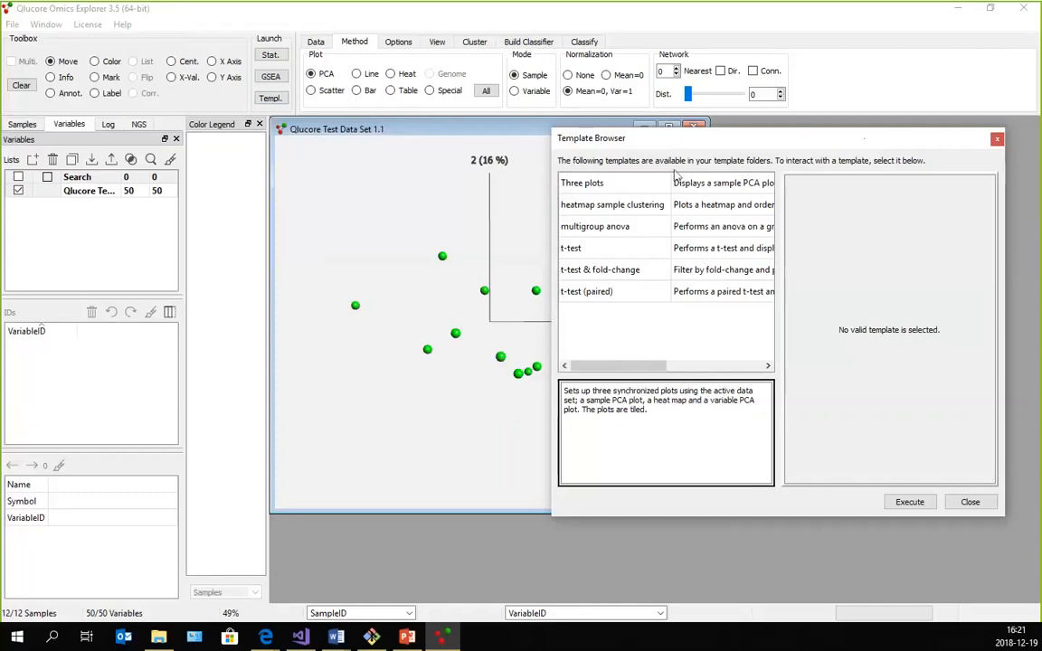
- Review the workflow diagrams, descriptions and input options of the Three plots and t-test templates
click(600, 185)
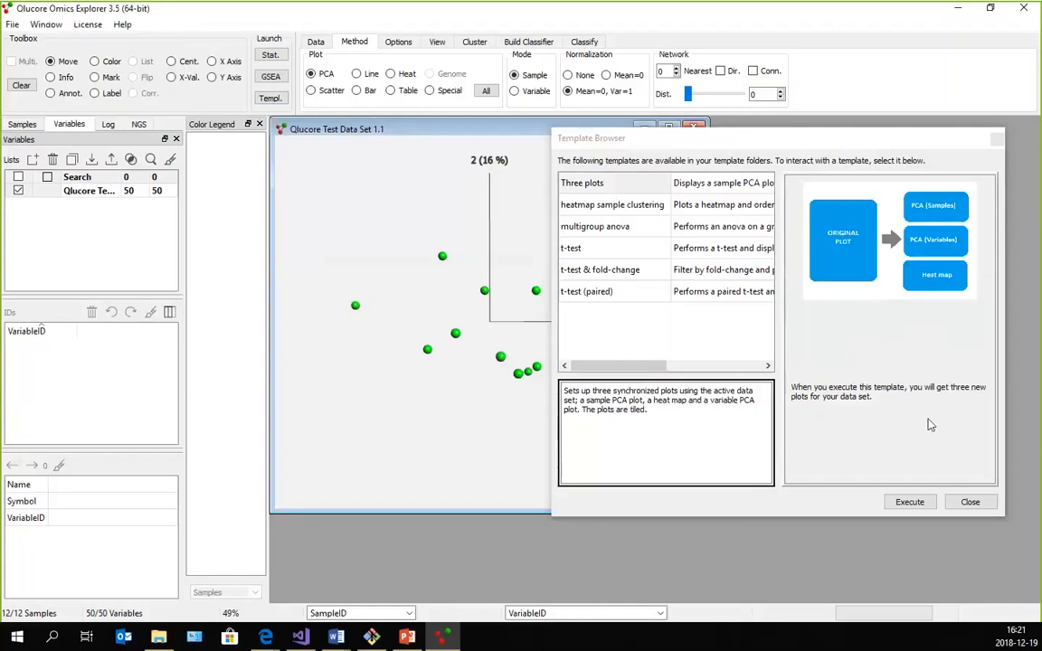
click(612, 249)
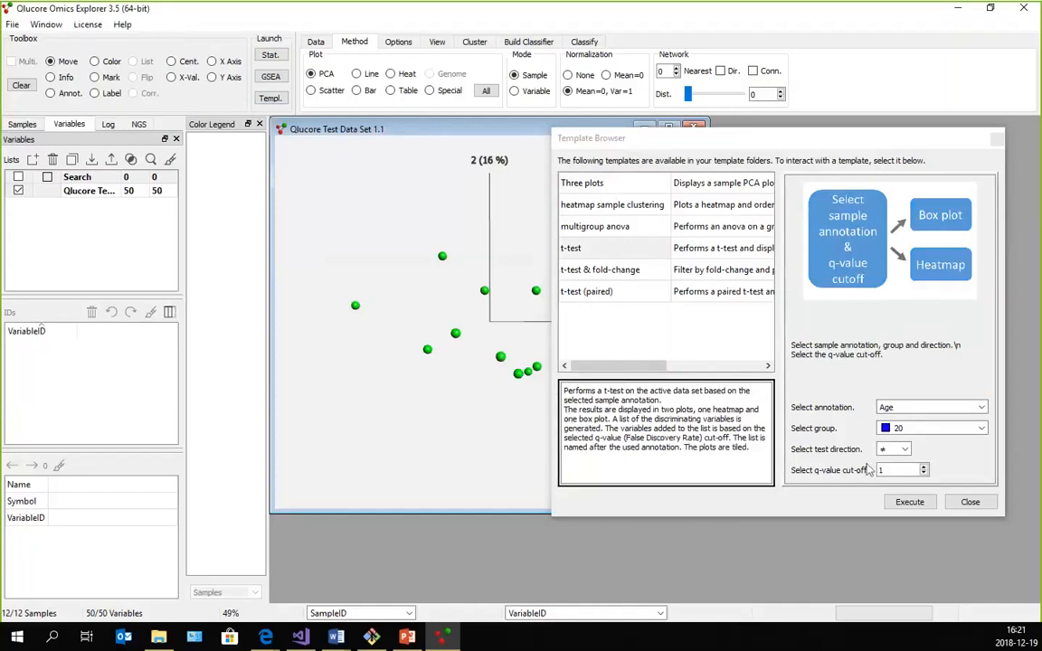
drag(783, 134, 738, 117)
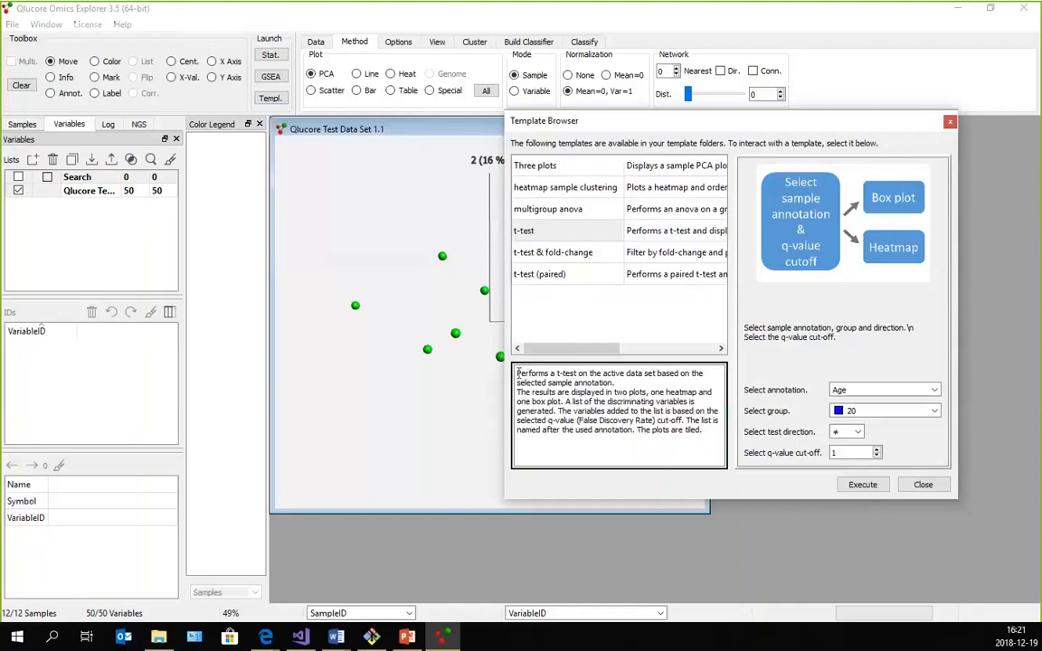
drag(516, 373, 737, 467)
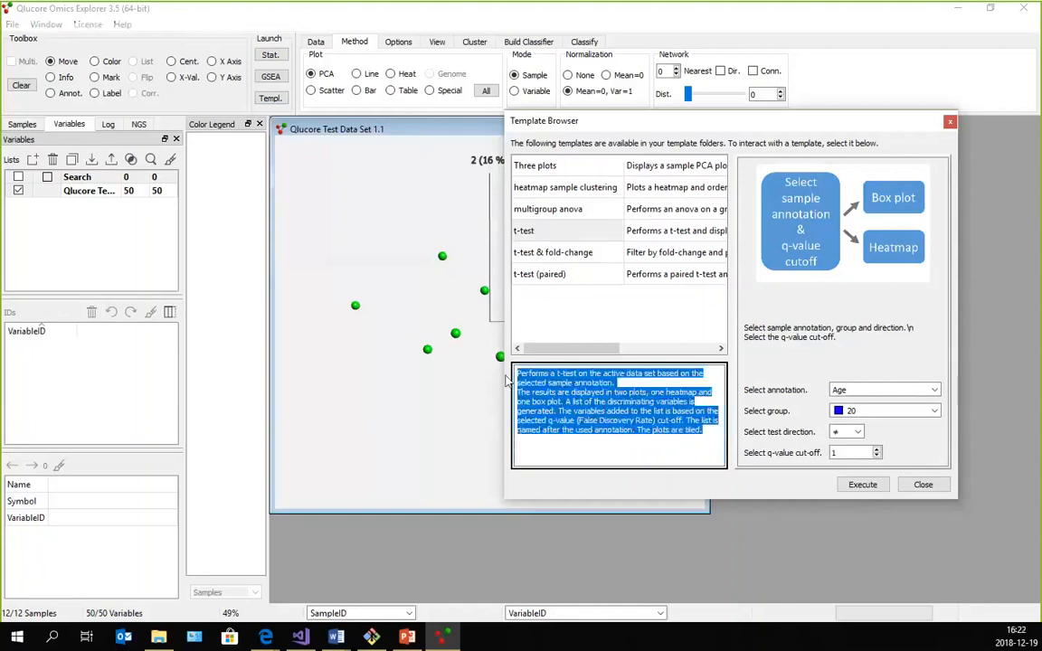
click(583, 395)
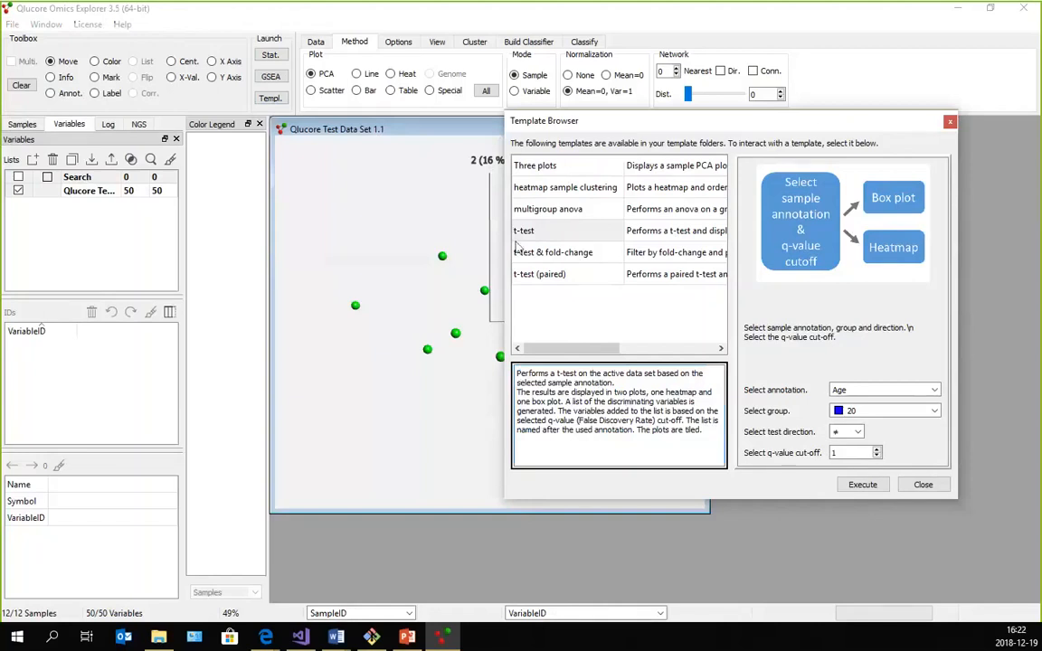
click(531, 171)
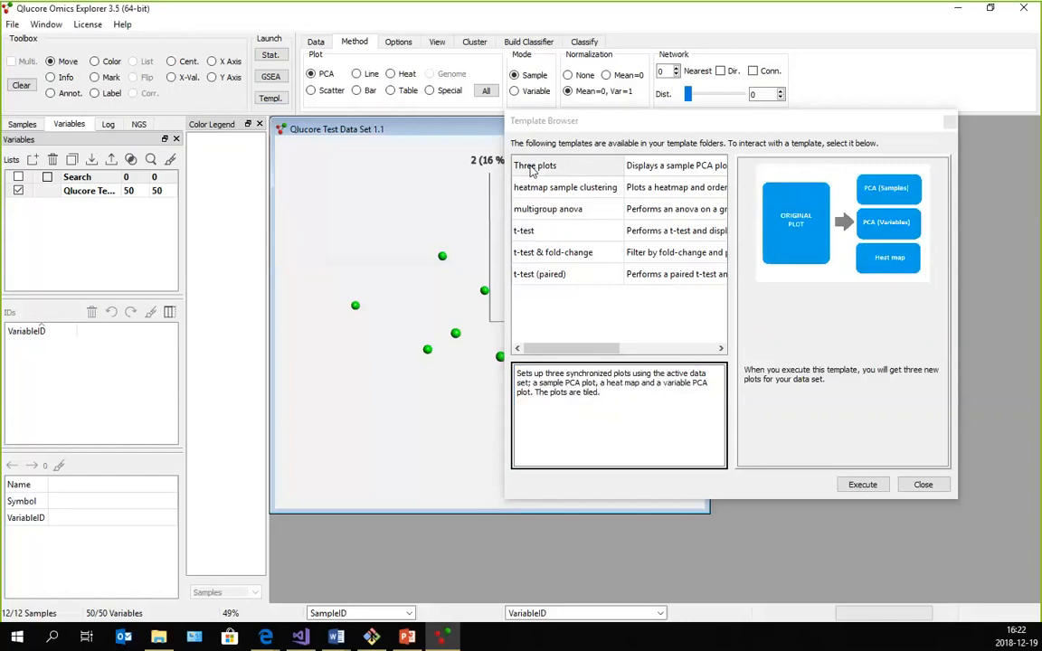
- Close the data set's PCA plot with the Three plots template selected, and reopen the Qlucore Test Data Set example file
click(761, 125)
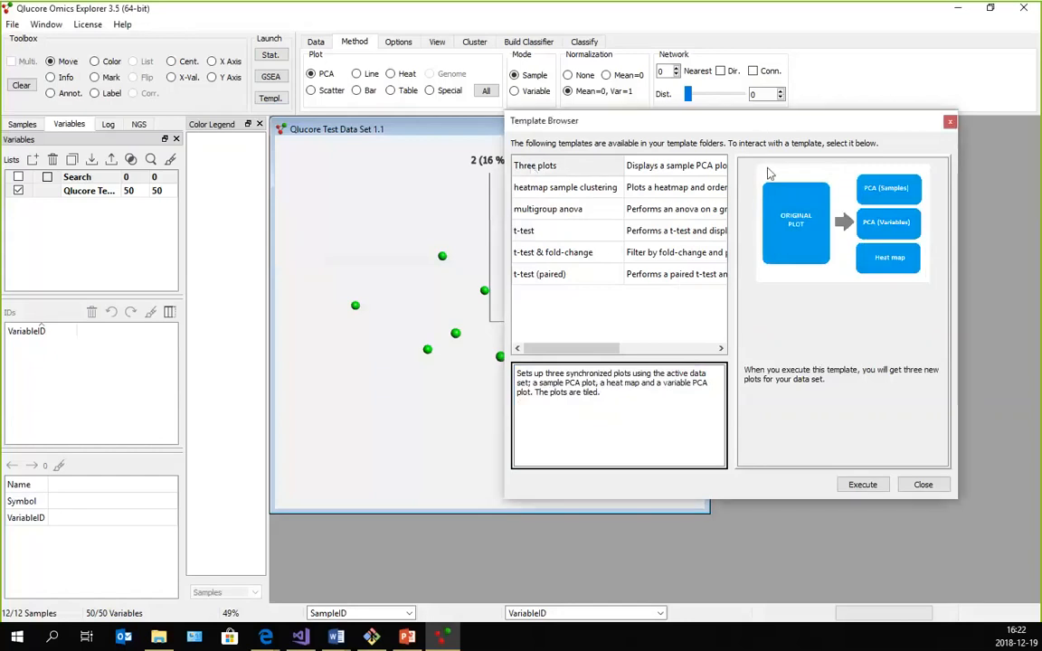
drag(736, 123, 743, 165)
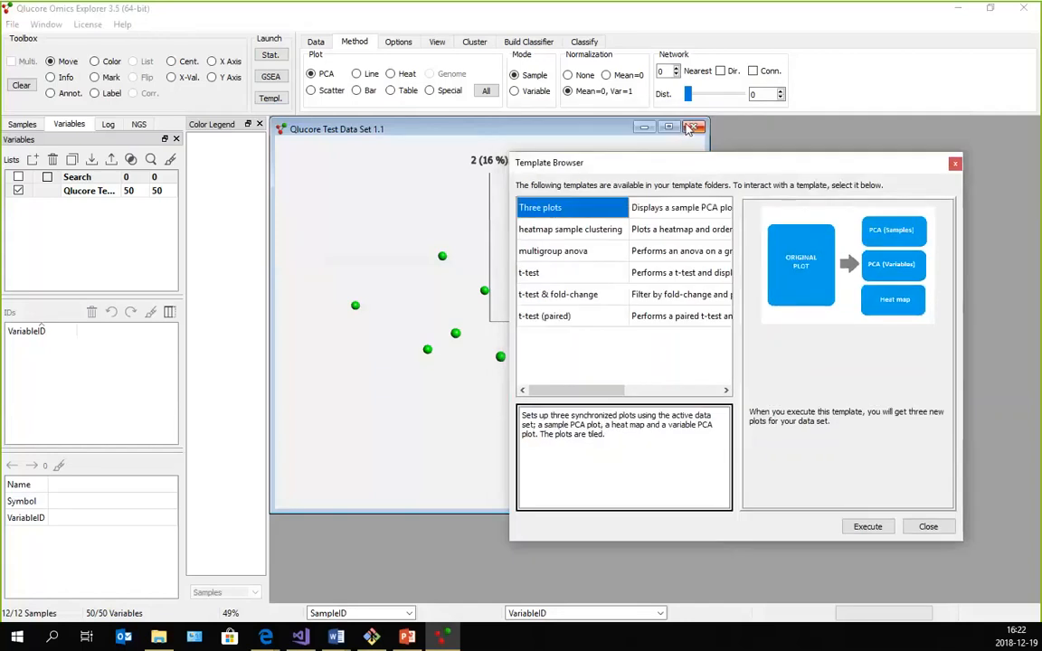
click(691, 128)
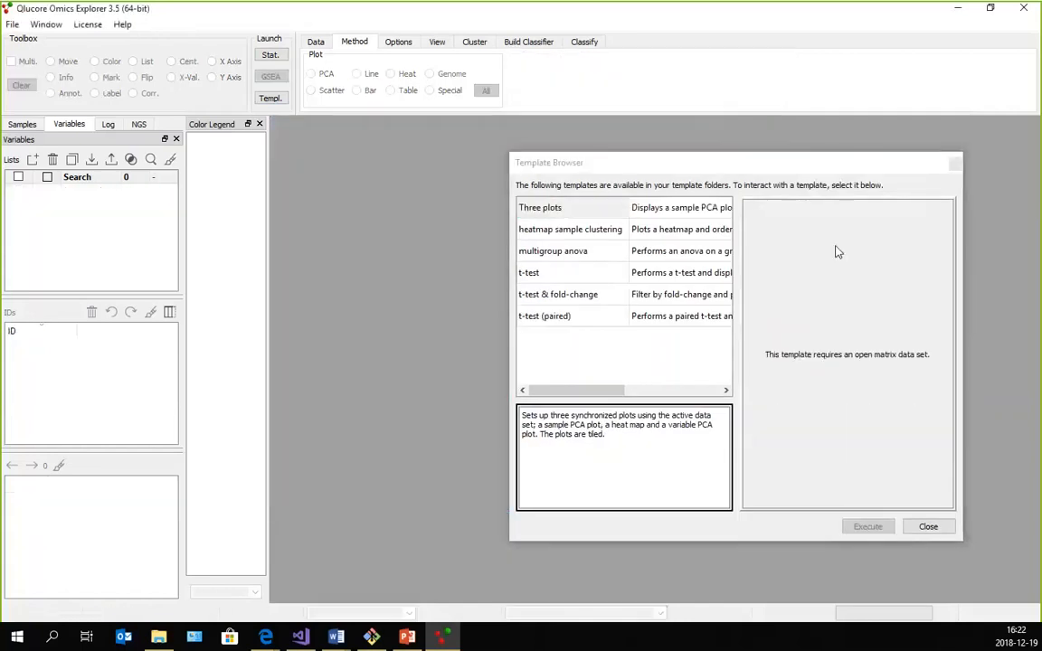
click(122, 24)
mouse_move(183, 133)
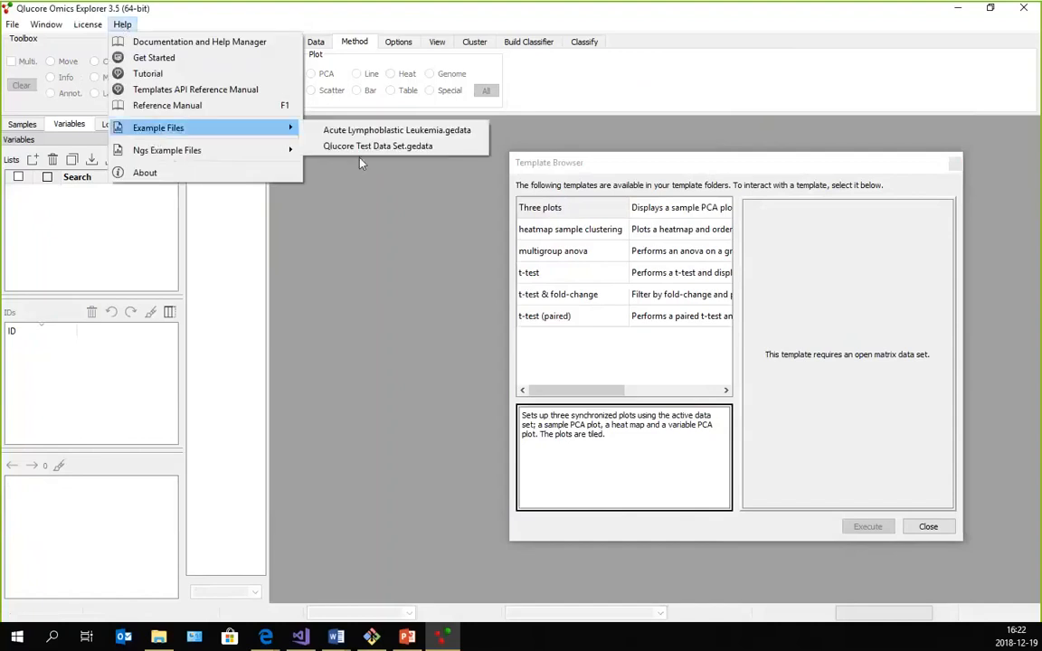
click(327, 144)
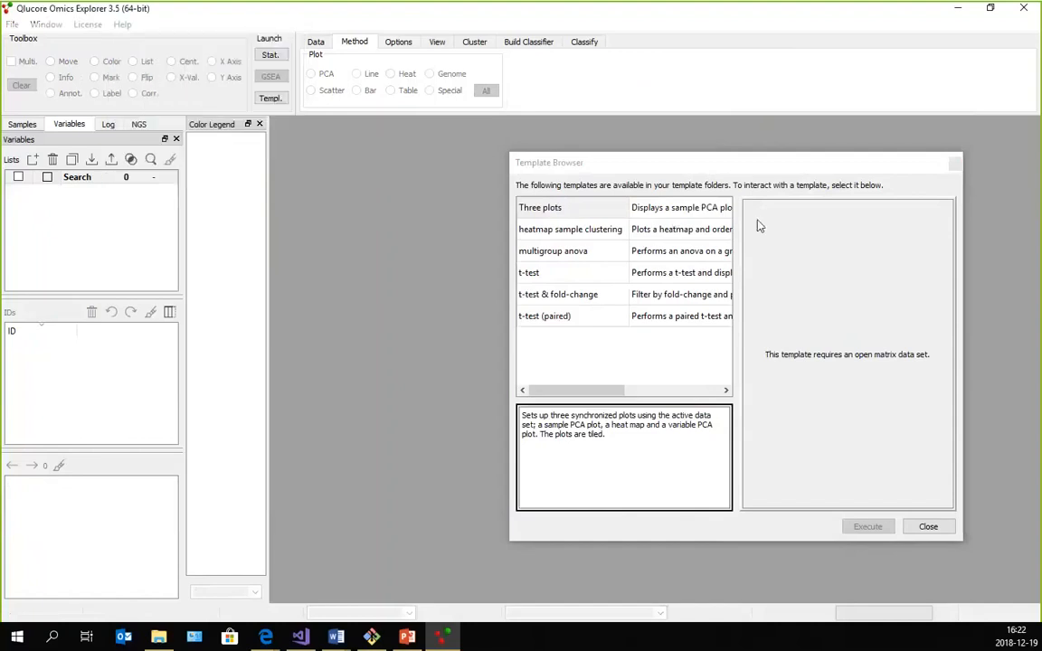
- Execute the Three plots template, and close the heat map and the sample PCA plot, keeping the variable PCA plot
click(534, 208)
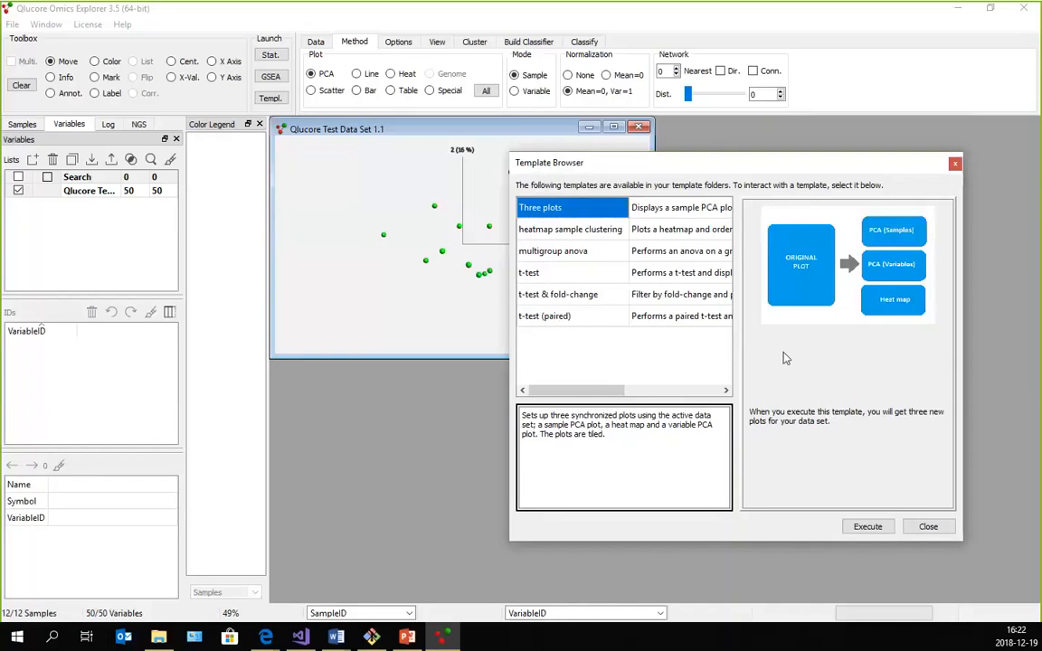
click(864, 530)
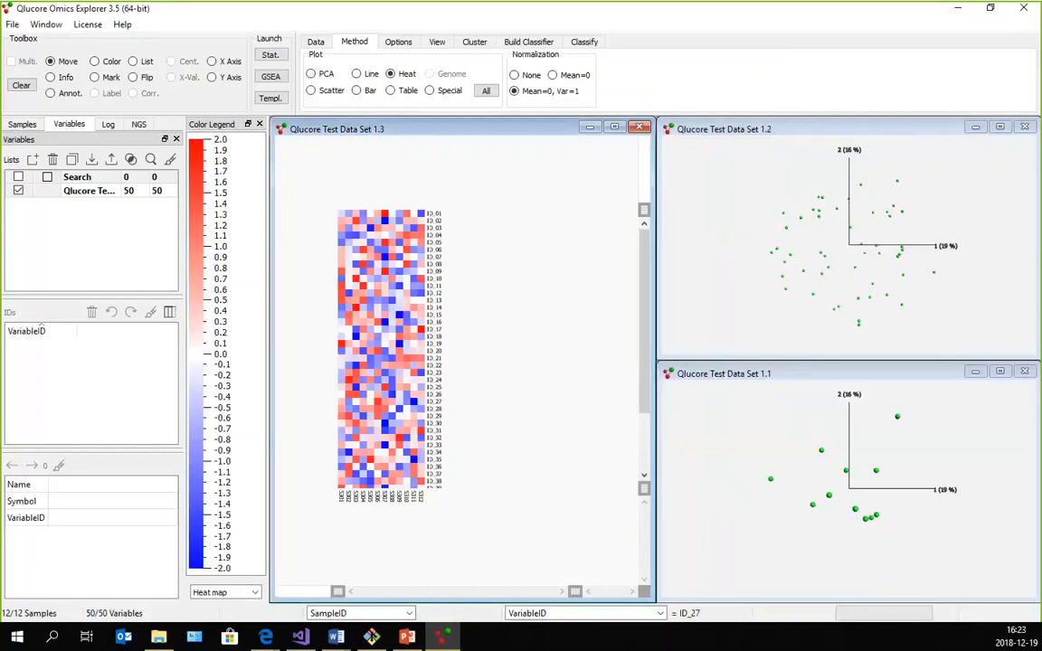
click(641, 128)
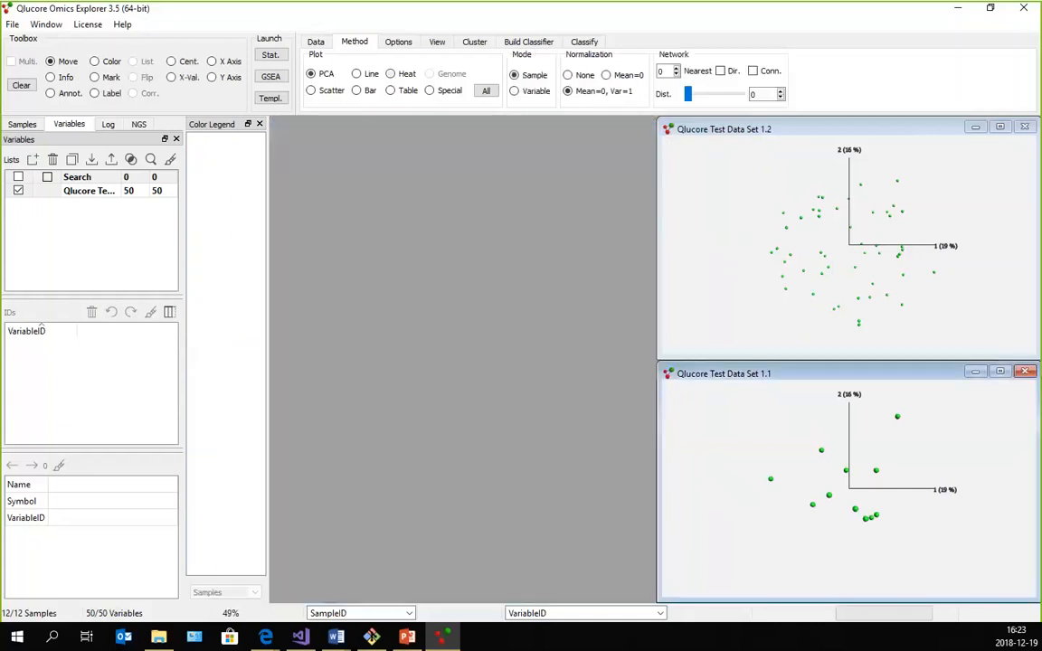
click(1024, 370)
drag(767, 131, 544, 208)
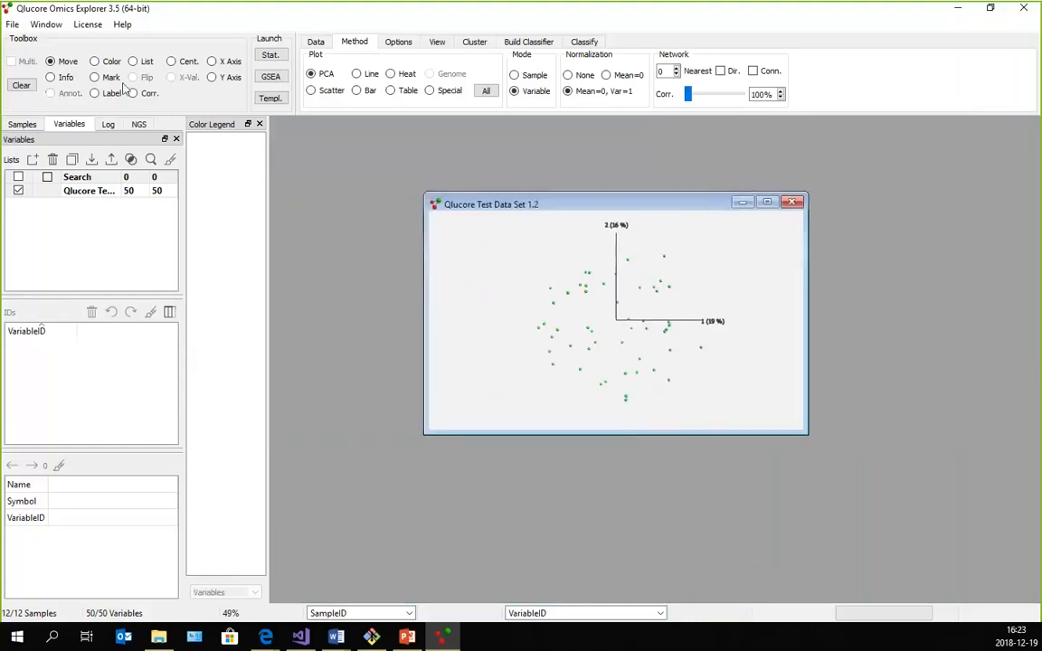
- Reopen the Template Browser and select the t-test & fold-change template
click(12, 25)
click(20, 179)
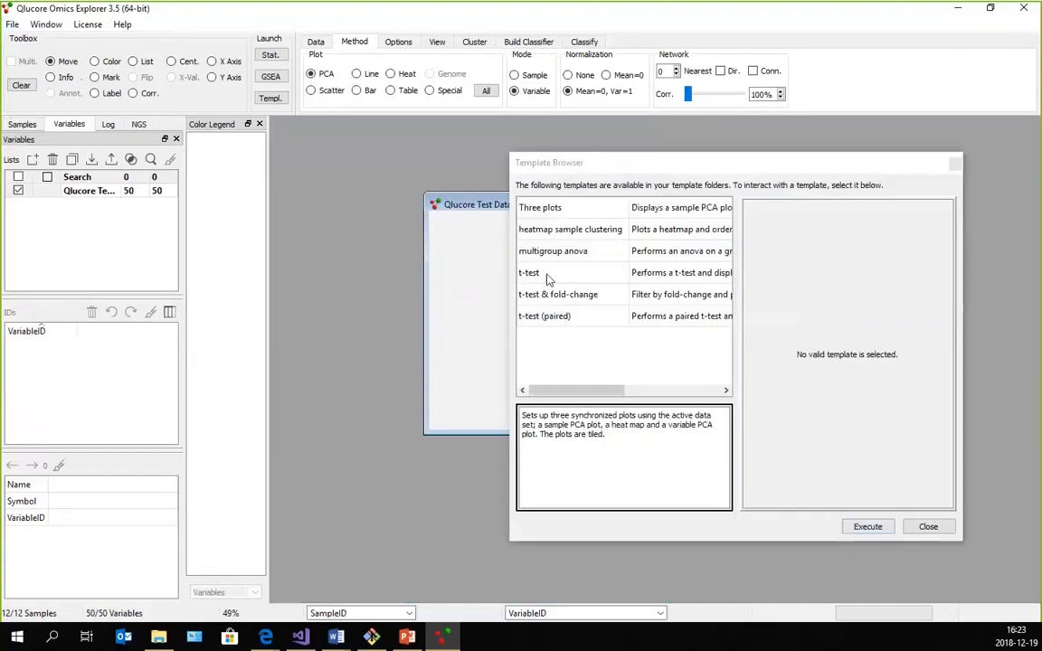
click(565, 296)
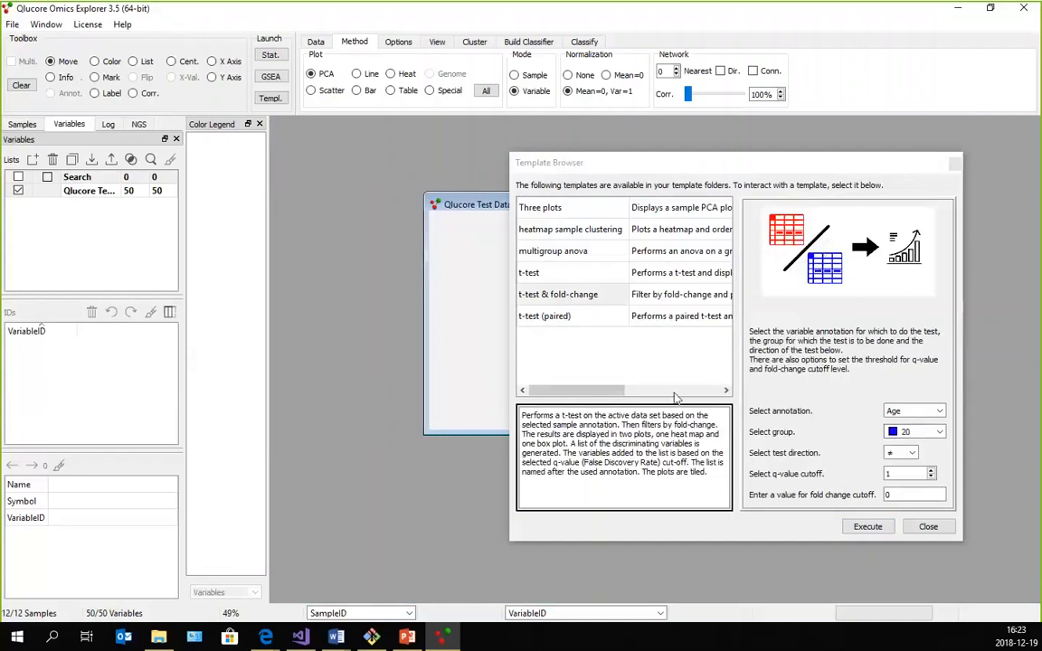
- Set the template's annotation to Treatment and its group to Drug 2
click(937, 412)
click(938, 412)
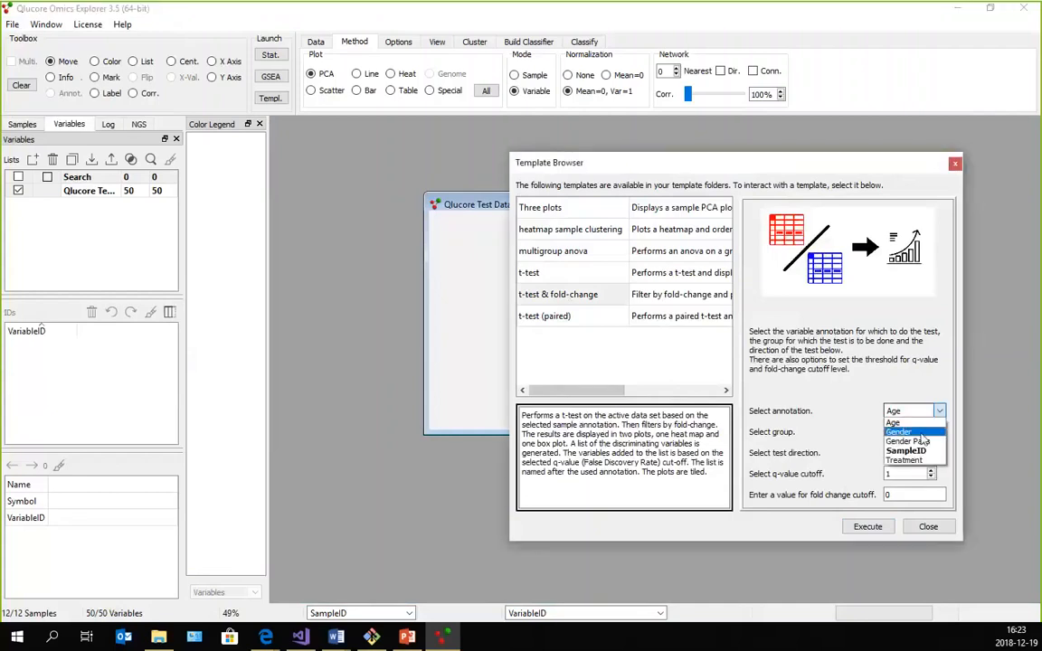
click(921, 456)
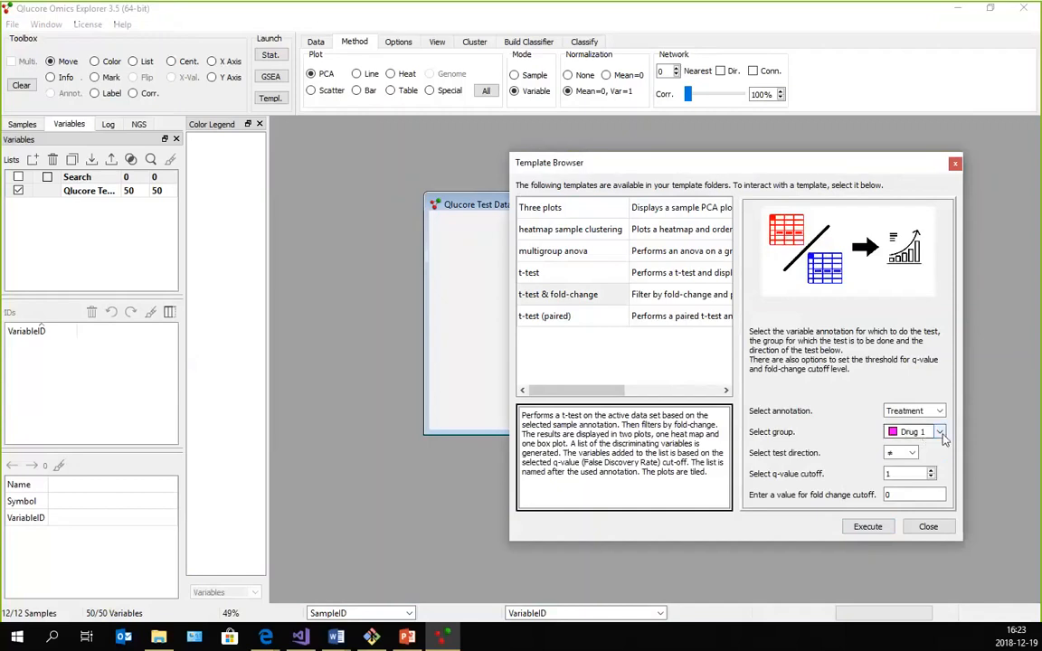
click(941, 433)
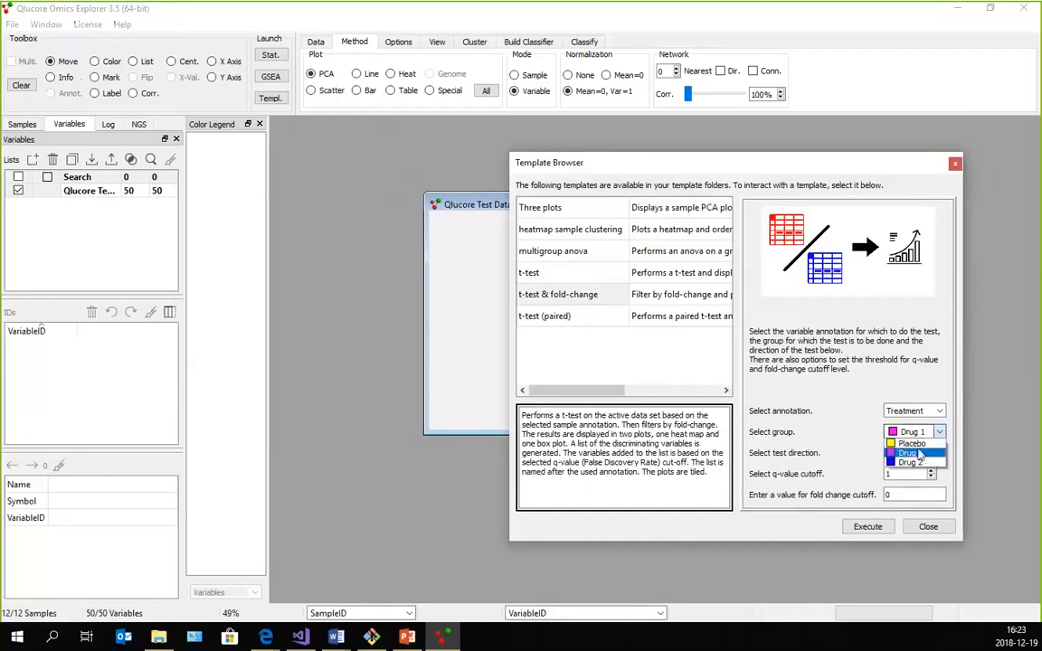
click(912, 462)
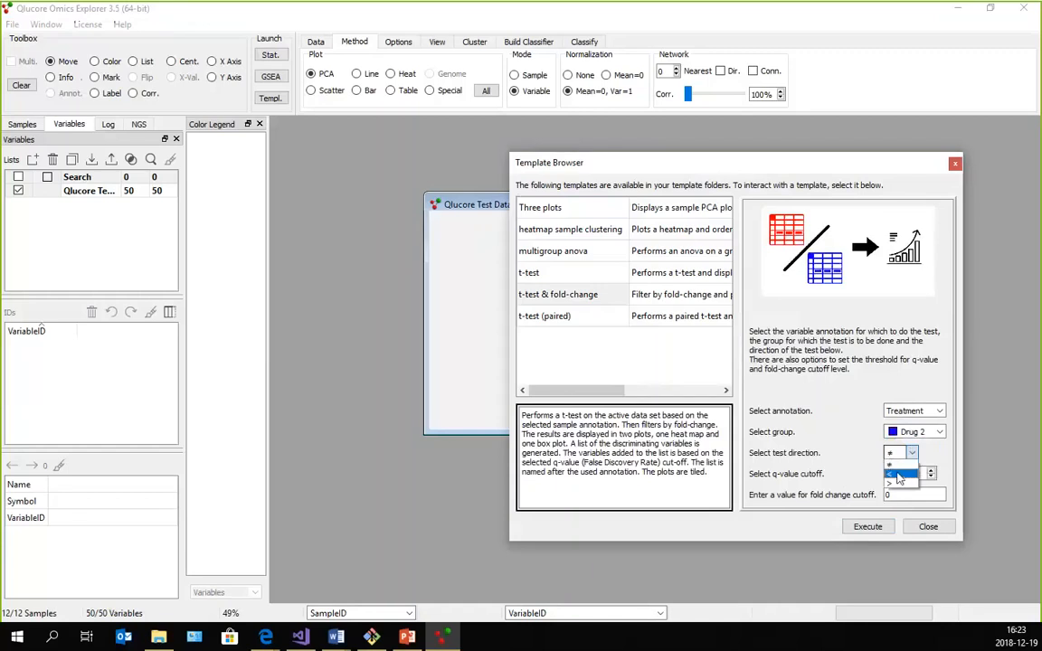
- Set the test direction to <, the q-value cutoff to 0.1 and the fold change cutoff to 1.6, and execute the template
click(902, 470)
double_click(902, 473)
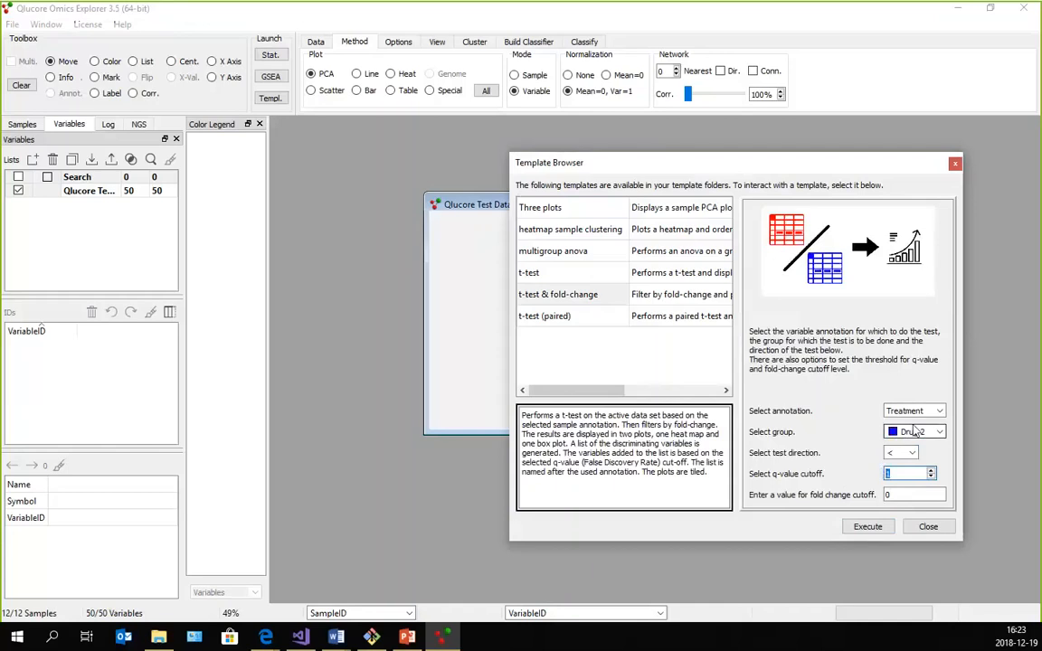
text(0.1)
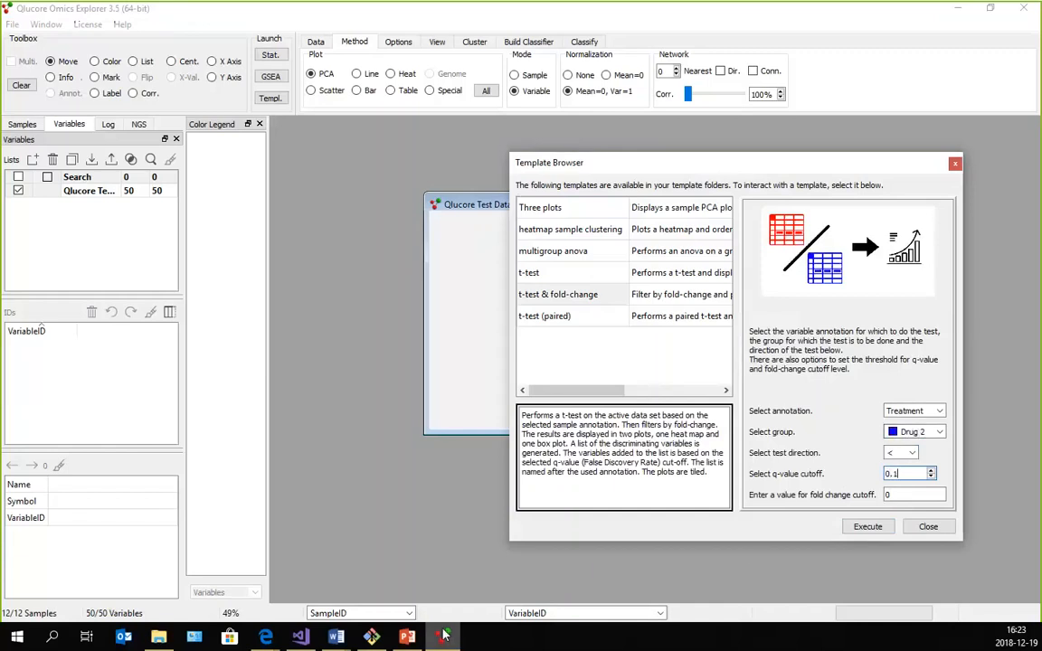
double_click(895, 494)
key(BackSpace)
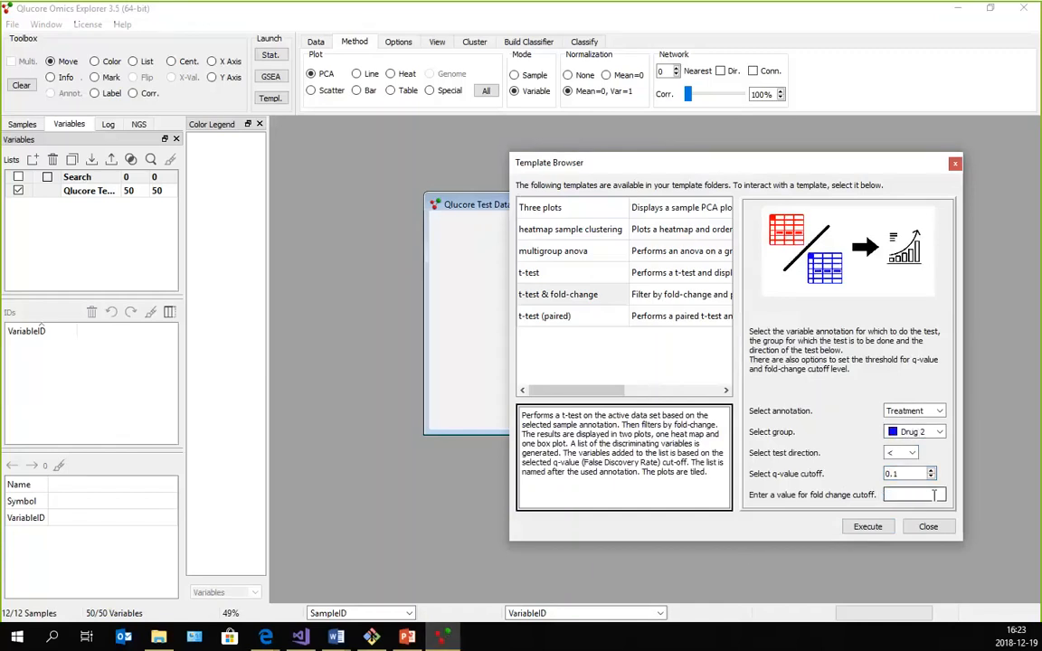
text(1.6)
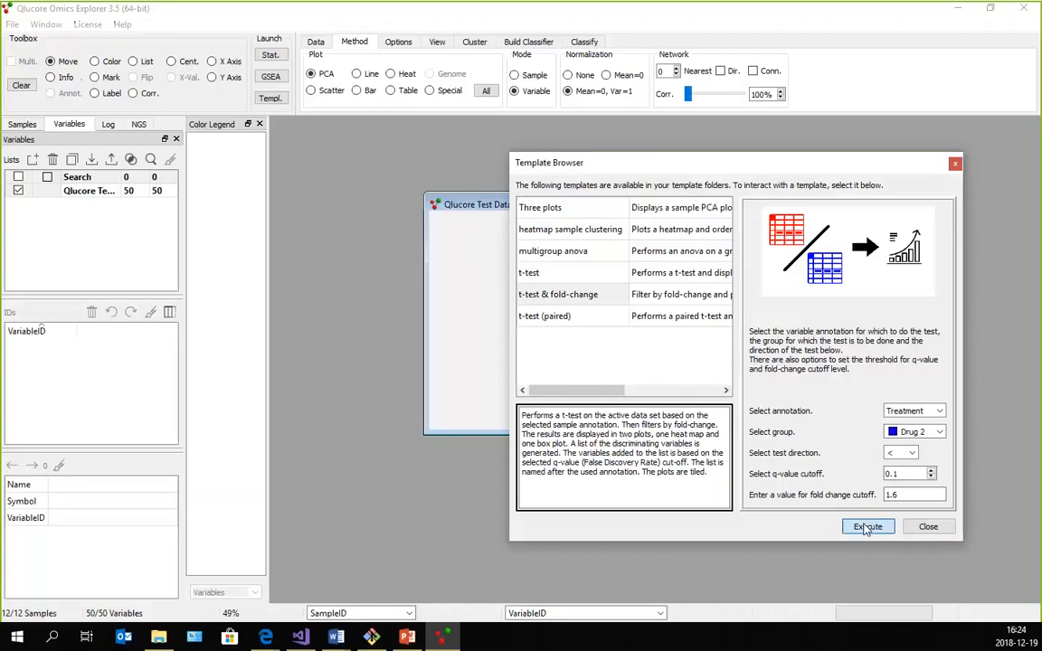
click(865, 526)
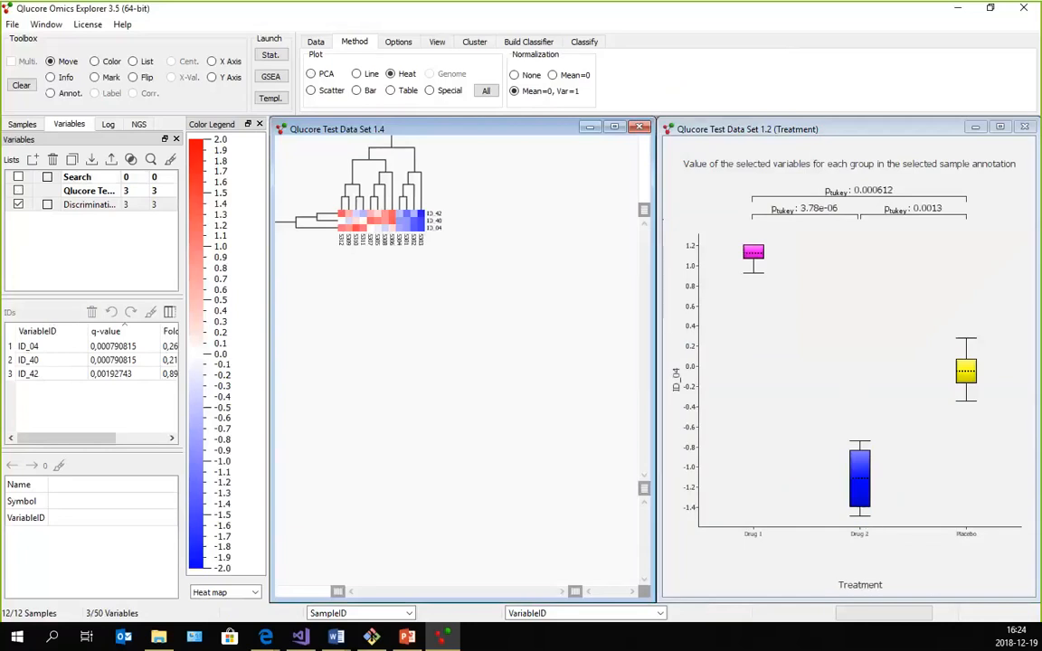
click(46, 25)
mouse_move(86, 127)
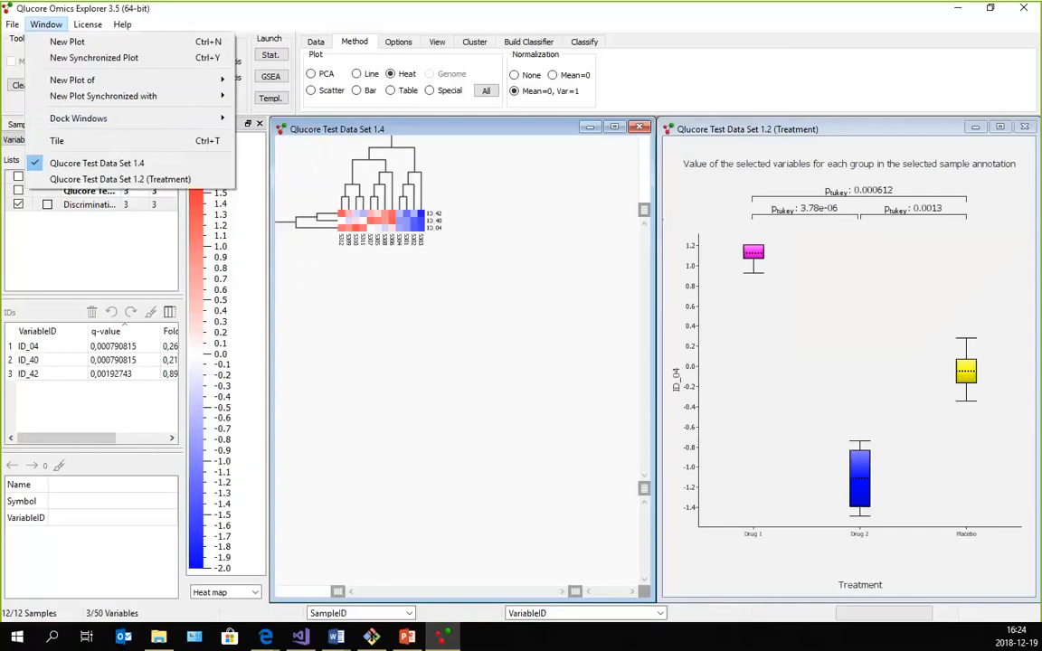
click(767, 17)
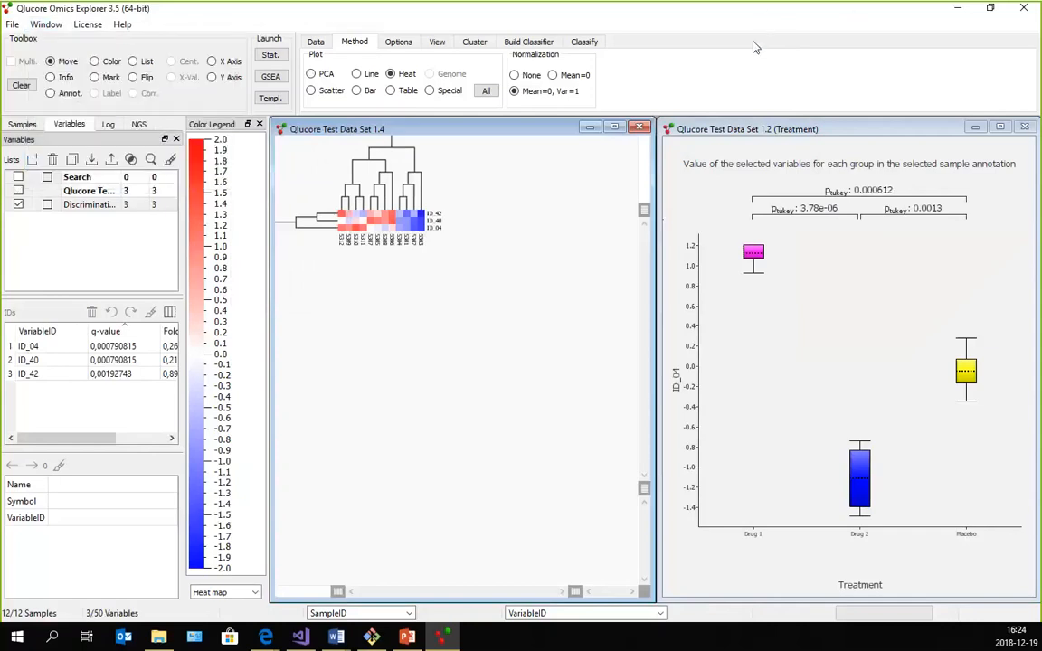
- Open the Statistics dialog beside the heat map and inspect the two-group comparison and fold change filters applied by the template
drag(640, 15, 676, 31)
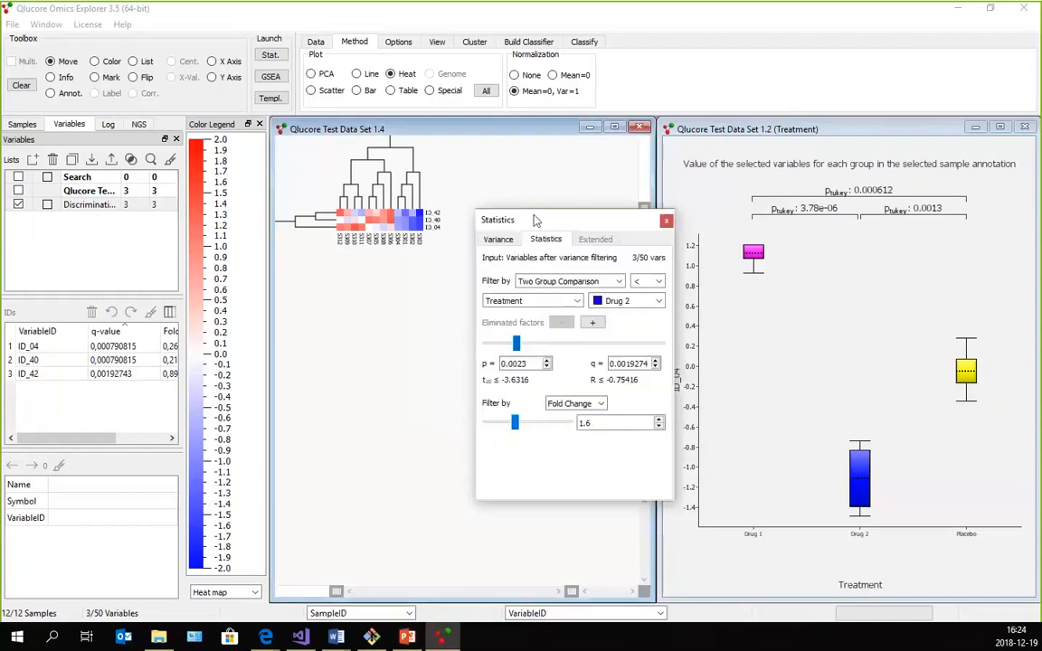
drag(520, 224, 492, 219)
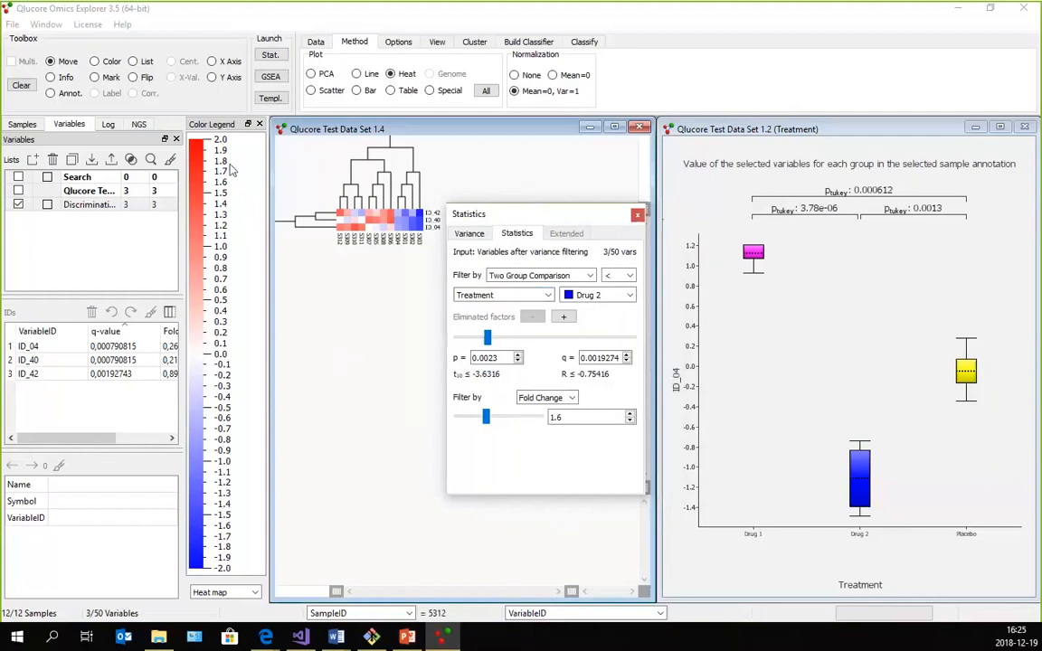
- Reopen the Template Browser, review the input options of the t-test & fold-change template, and close the browser without executing it
click(269, 98)
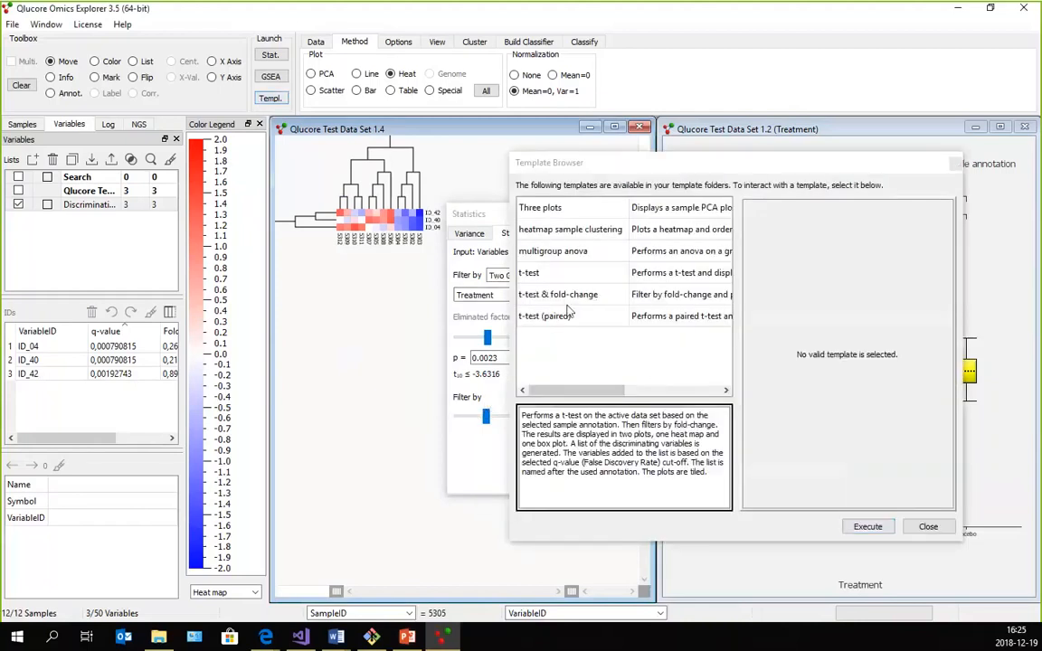
click(566, 295)
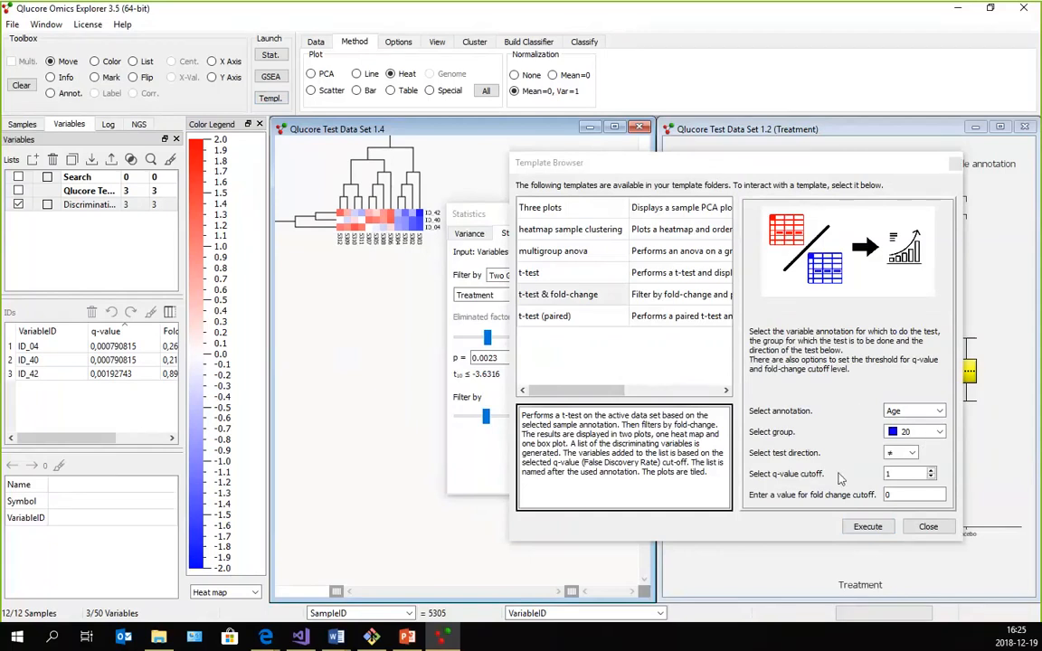
click(928, 532)
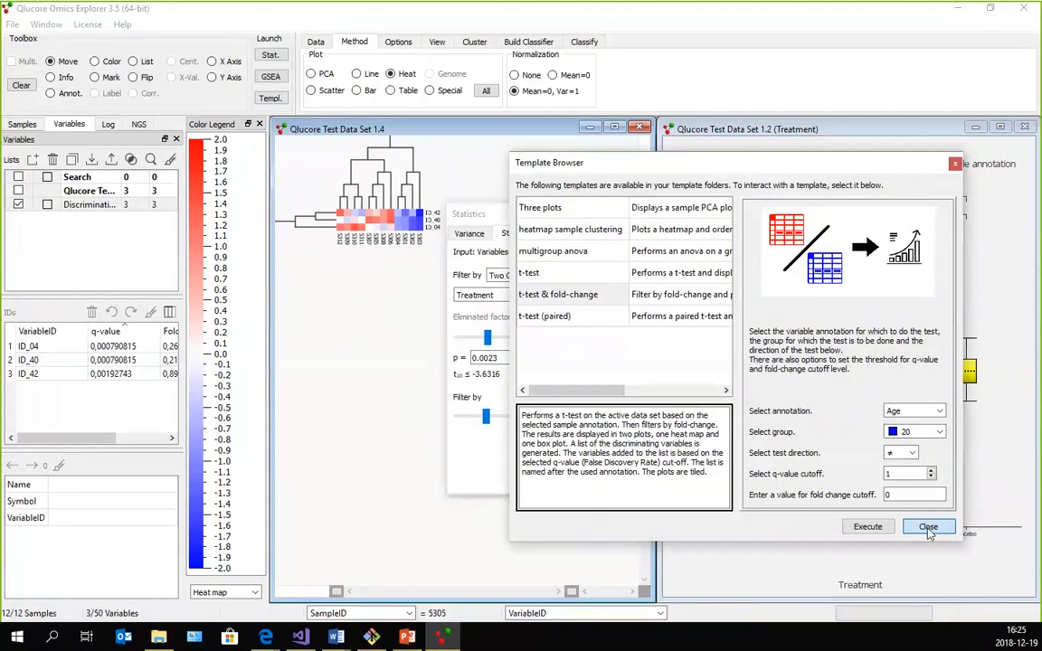
click(928, 527)
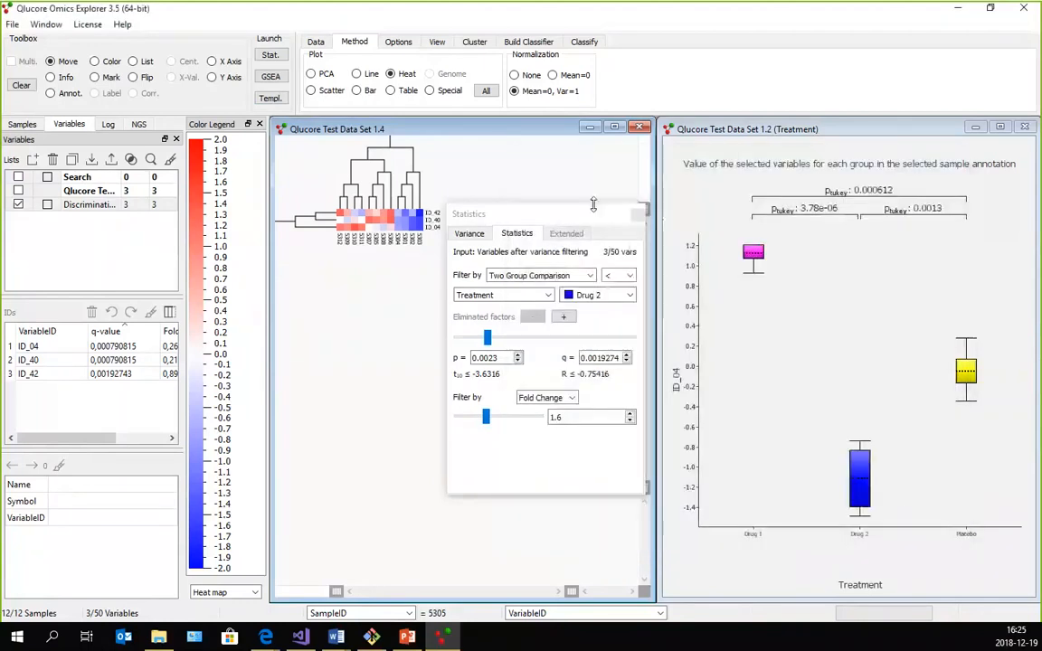
- Close the Statistics dialog and both Qlucore Test Data Set plots, the heat map and the Treatment box plot
click(645, 213)
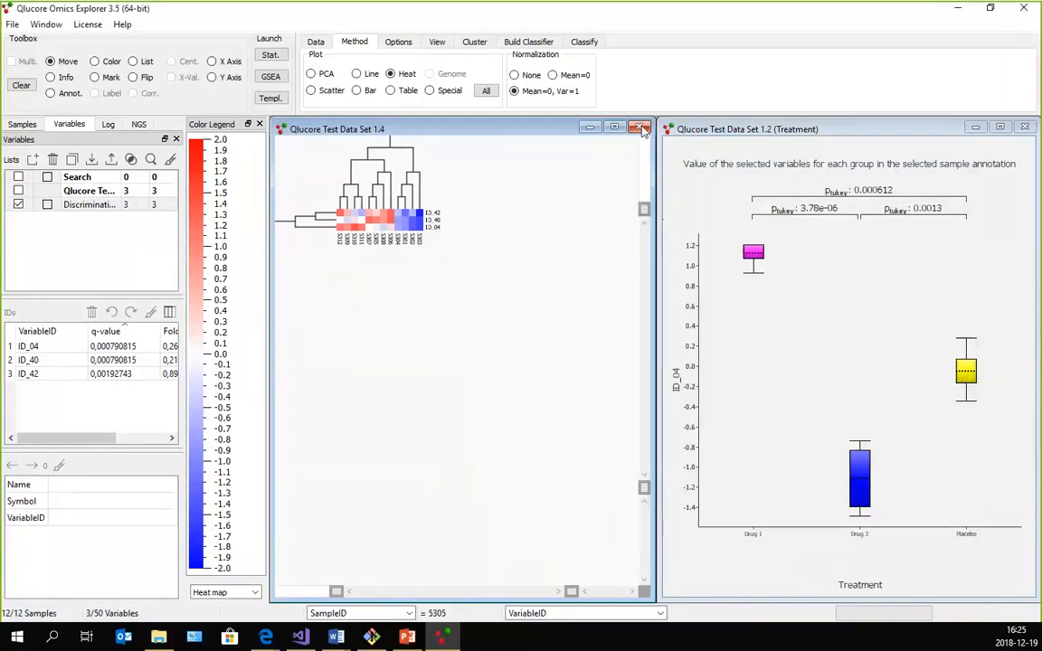
click(640, 127)
click(1022, 126)
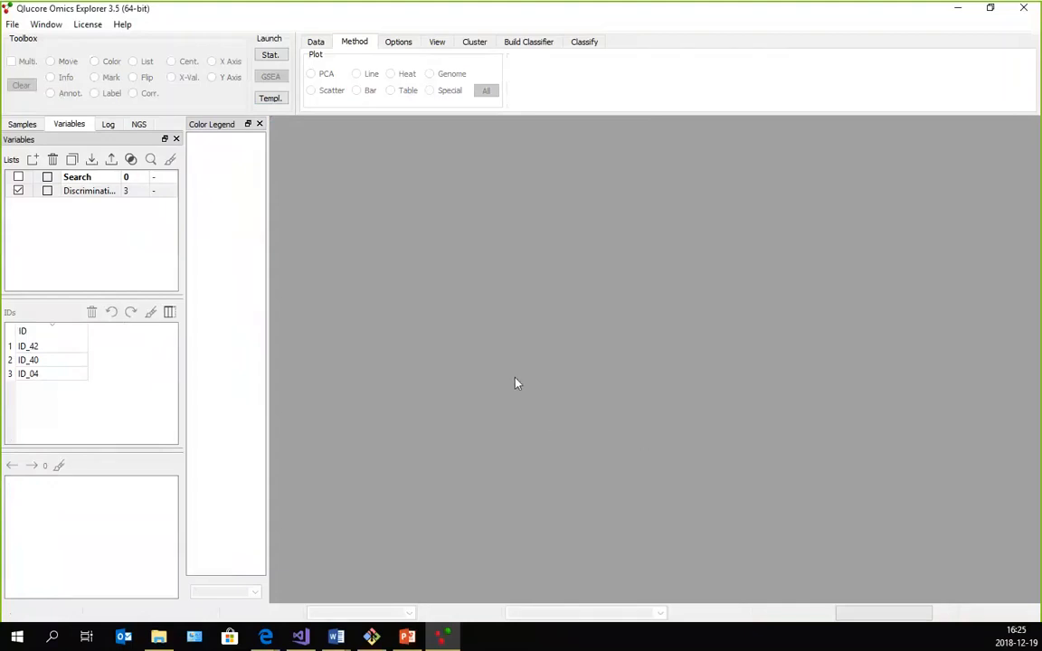
- Load the example file Acute Lymphoblastic Leukemia.gedata
click(122, 25)
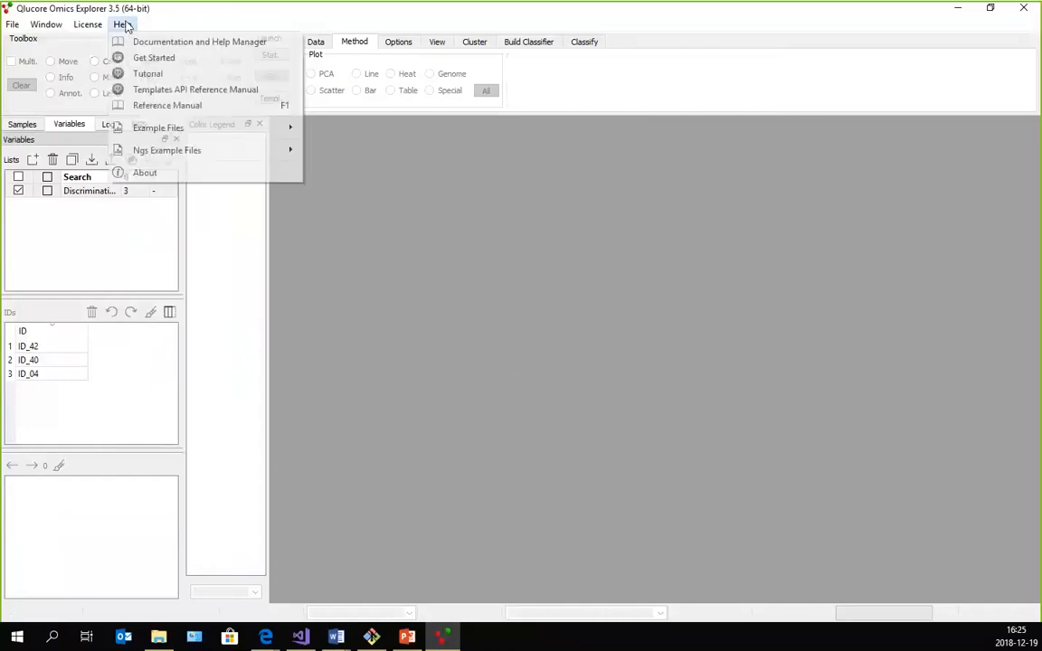
mouse_move(156, 130)
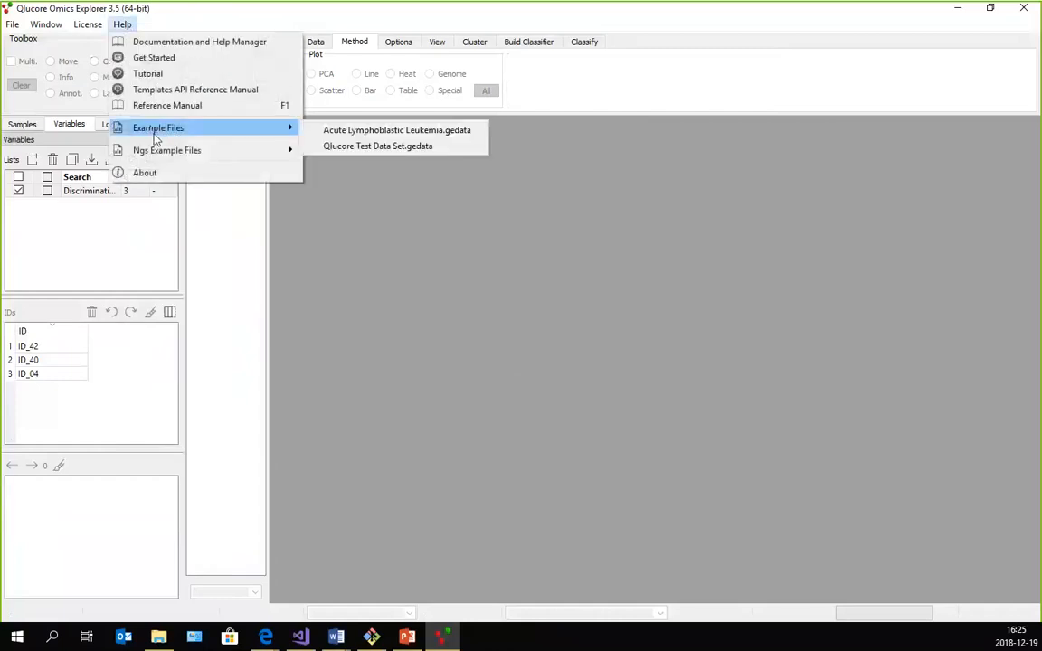
click(423, 132)
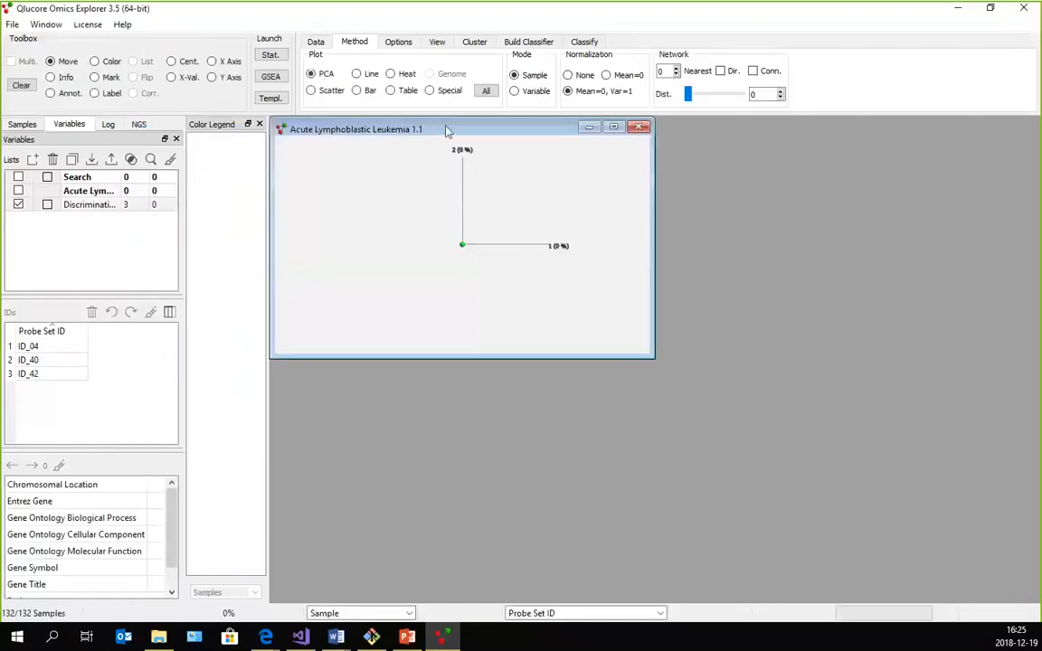
- Delete the leftover Discriminating variable list of the earlier test data set
click(83, 205)
right_click(83, 207)
click(52, 158)
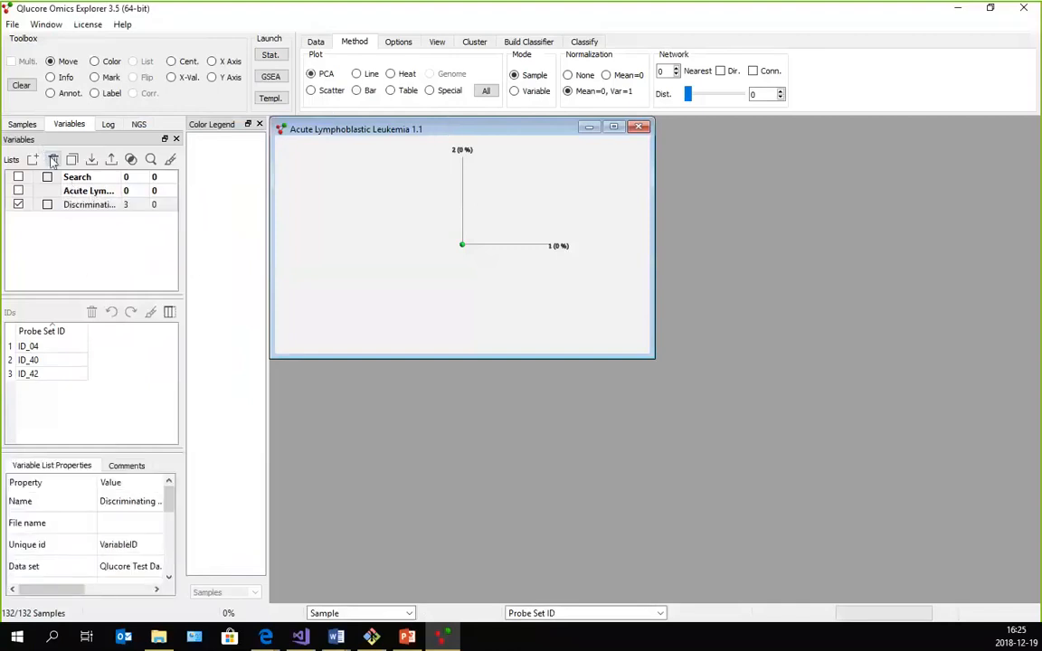
click(52, 159)
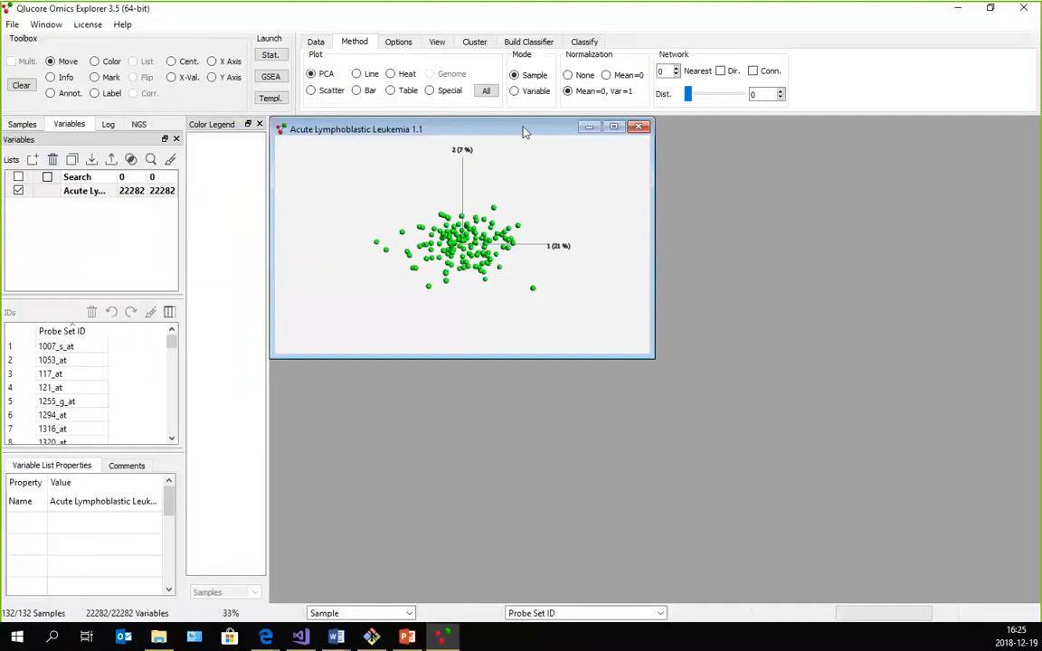
- Create a second PCA plot of the leukemia data and tile the two plot windows
key(ctrl+n)
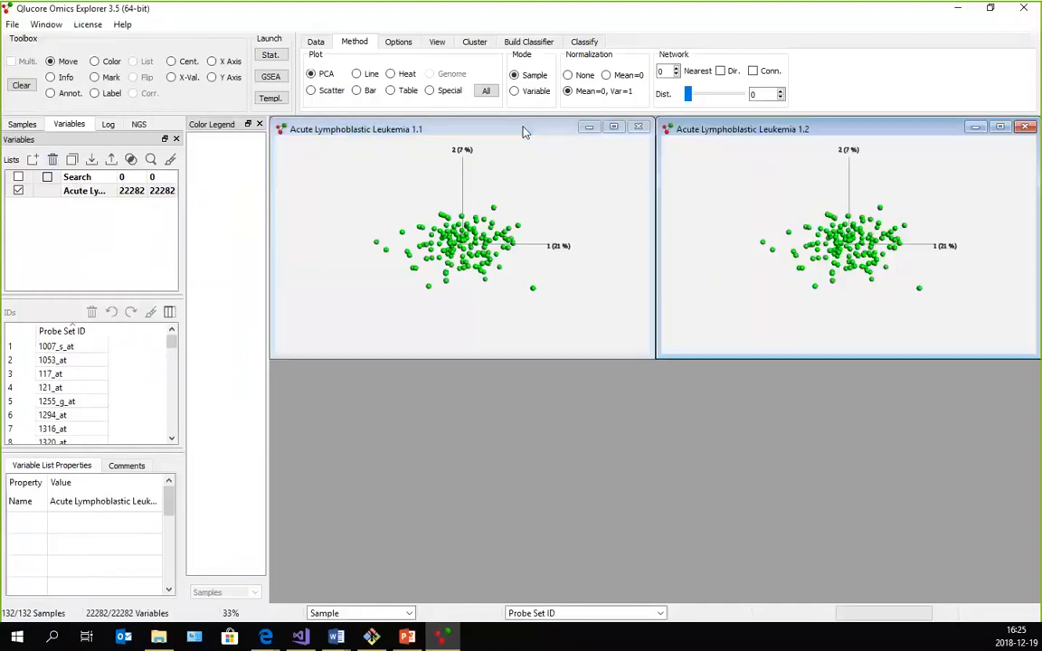
key(ctrl+t)
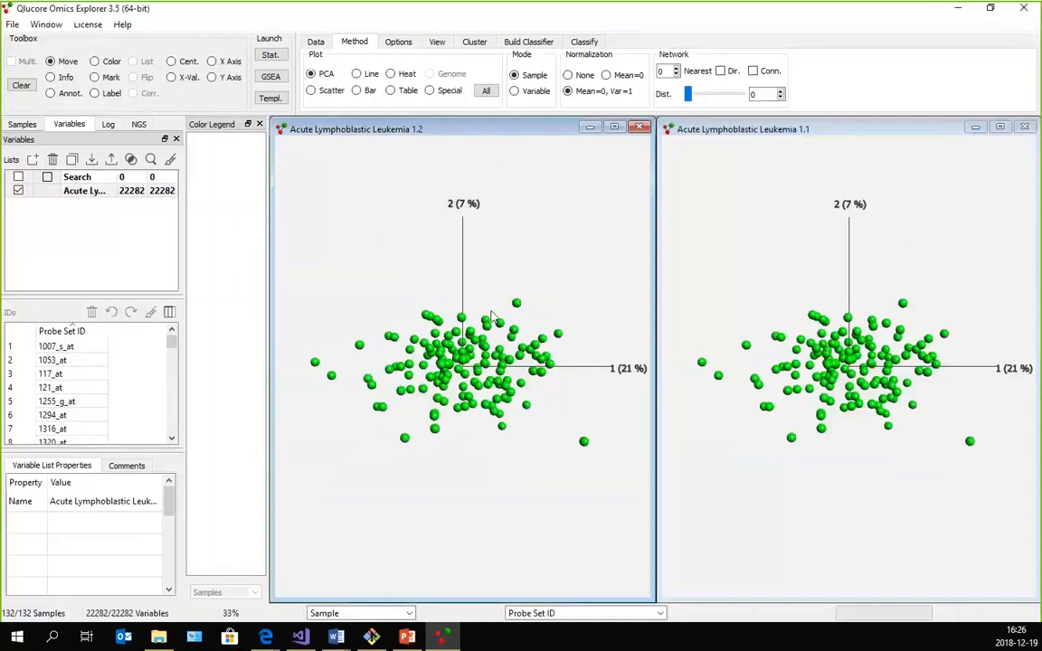
drag(491, 314, 408, 247)
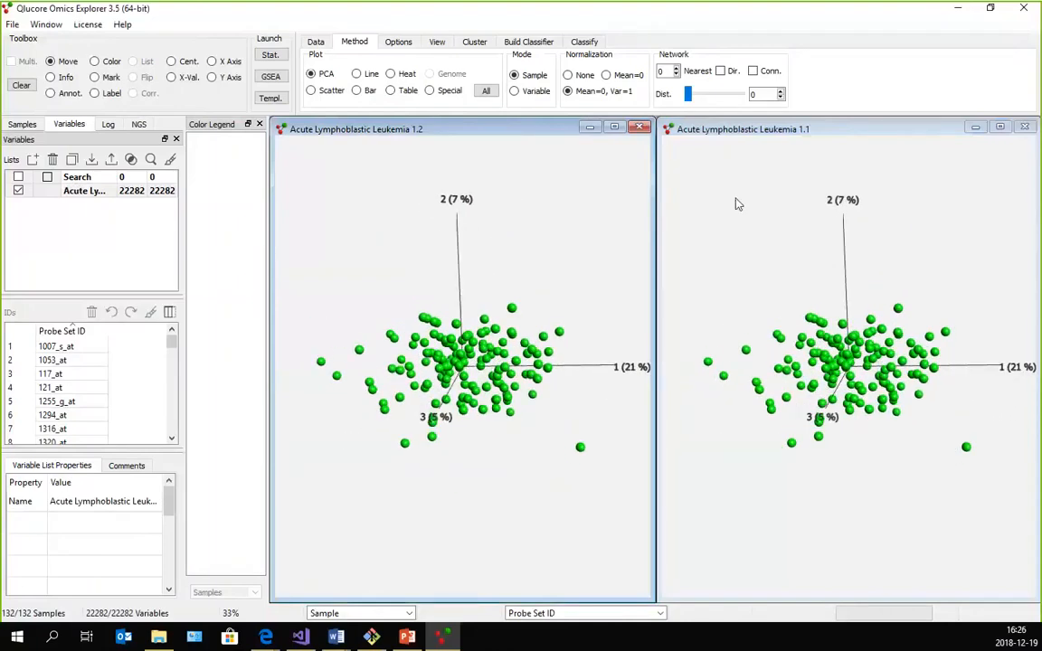
- Change the Acute Lymphoblastic Leukemia 1.1 plot to the special plot type Scree
click(736, 198)
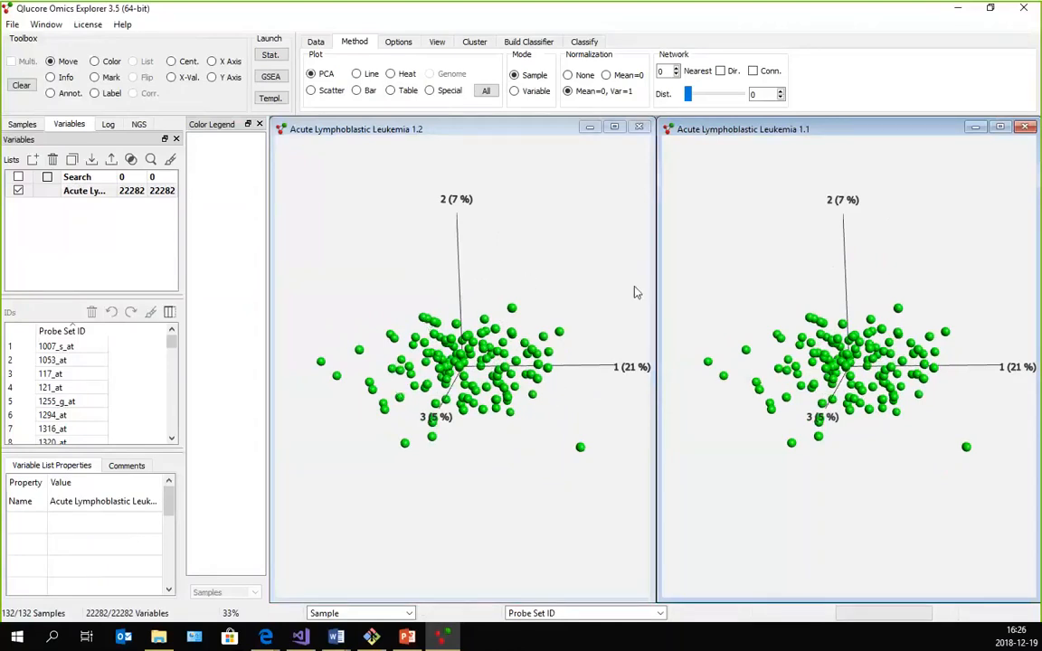
click(431, 93)
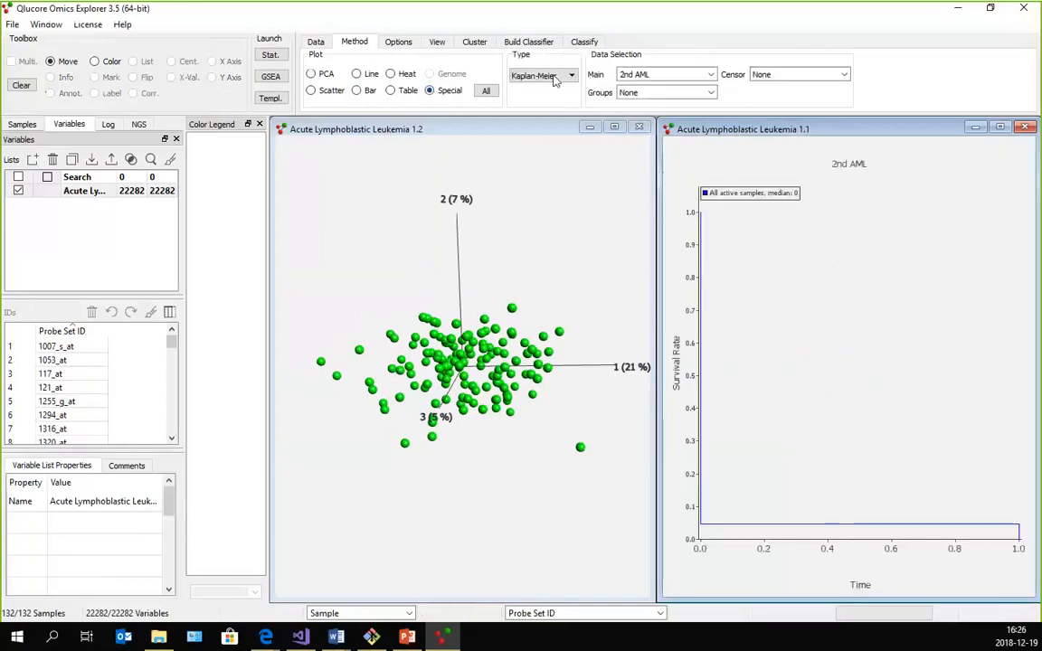
click(555, 78)
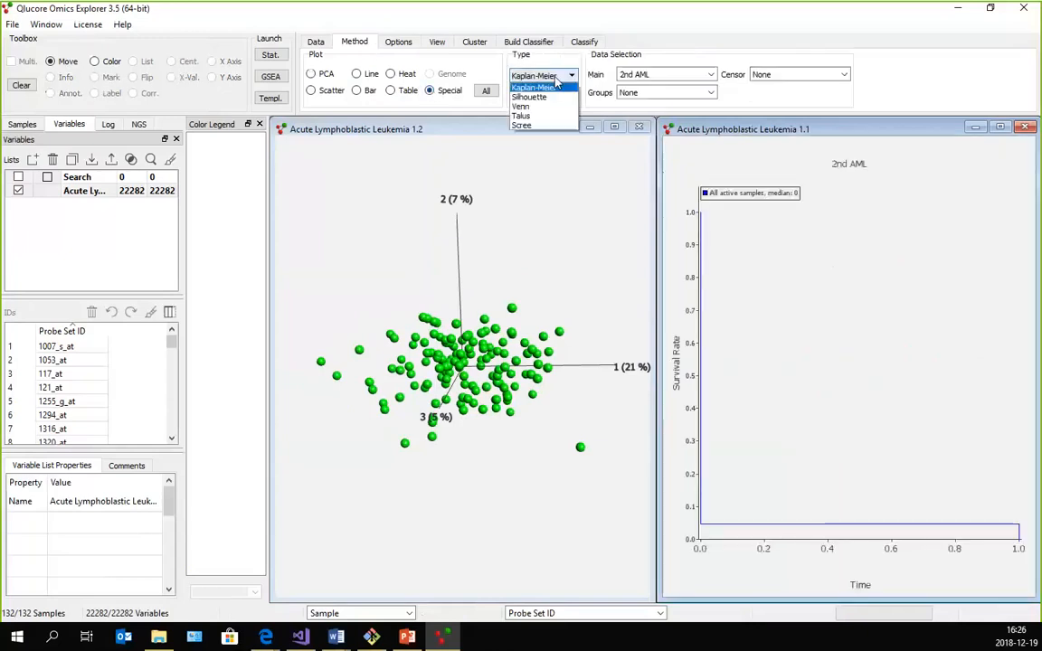
click(542, 124)
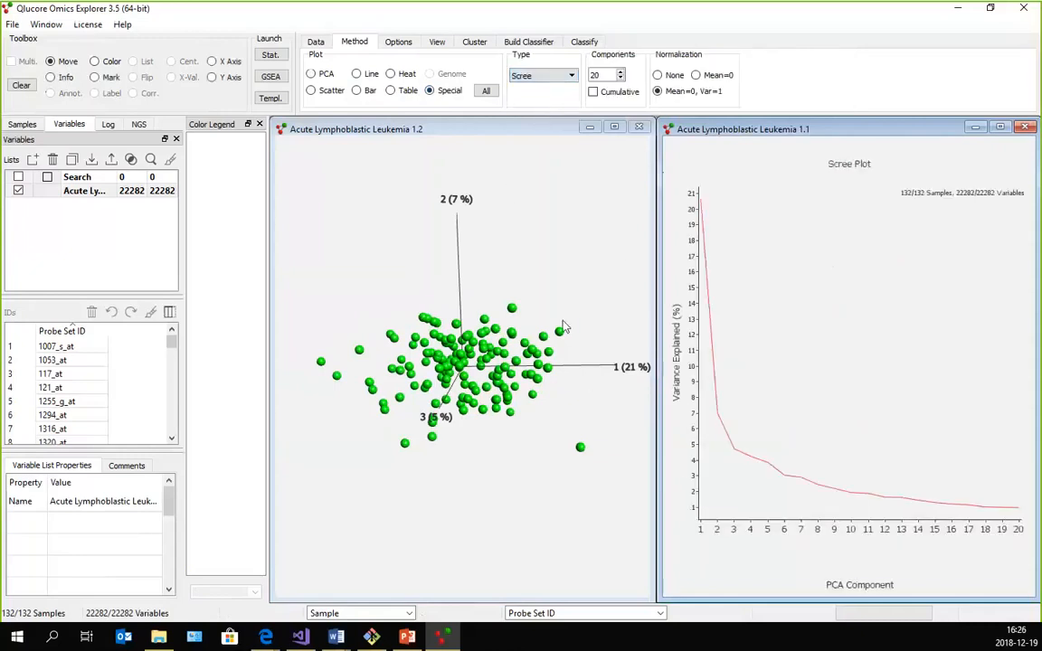
- Add a third plot window based on the sample PCA plot and tile all the plots
drag(570, 298, 468, 444)
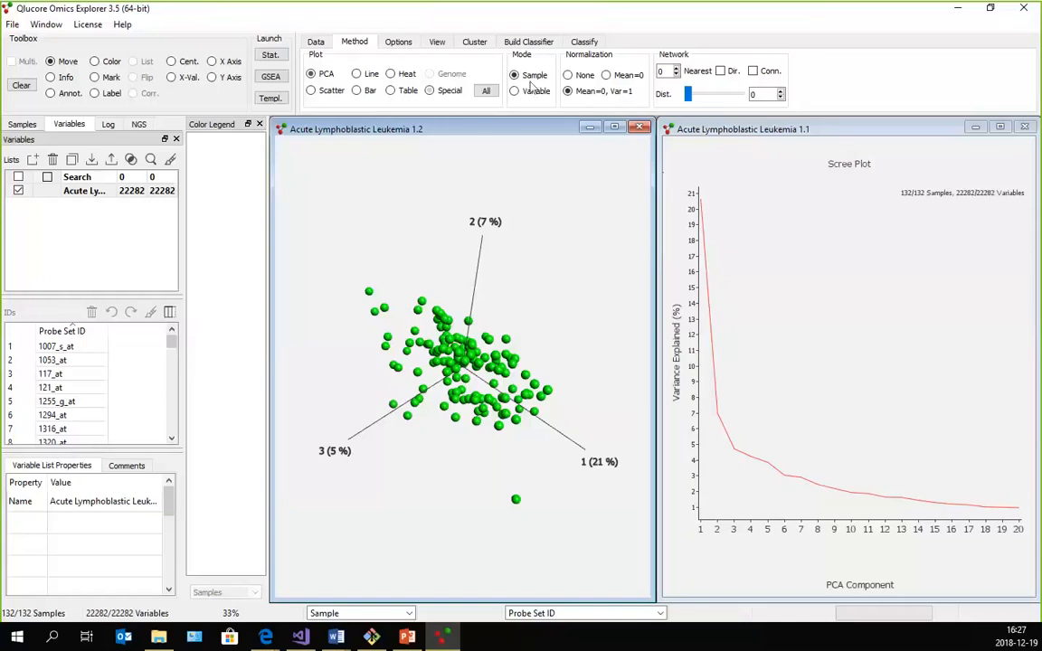
click(429, 91)
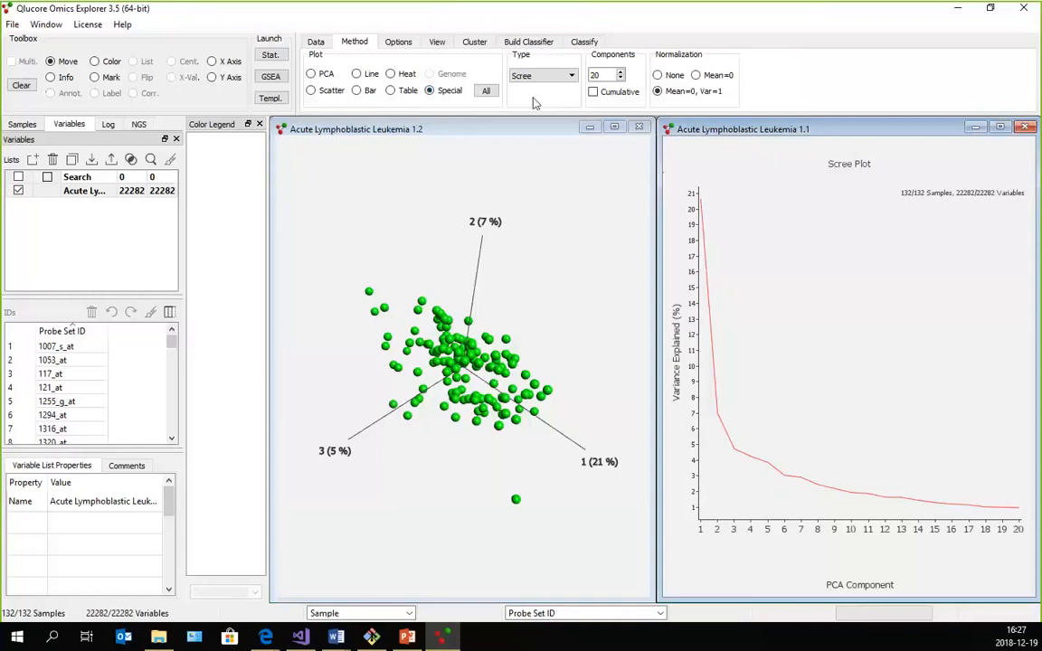
key(ctrl+n)
key(ctrl+t)
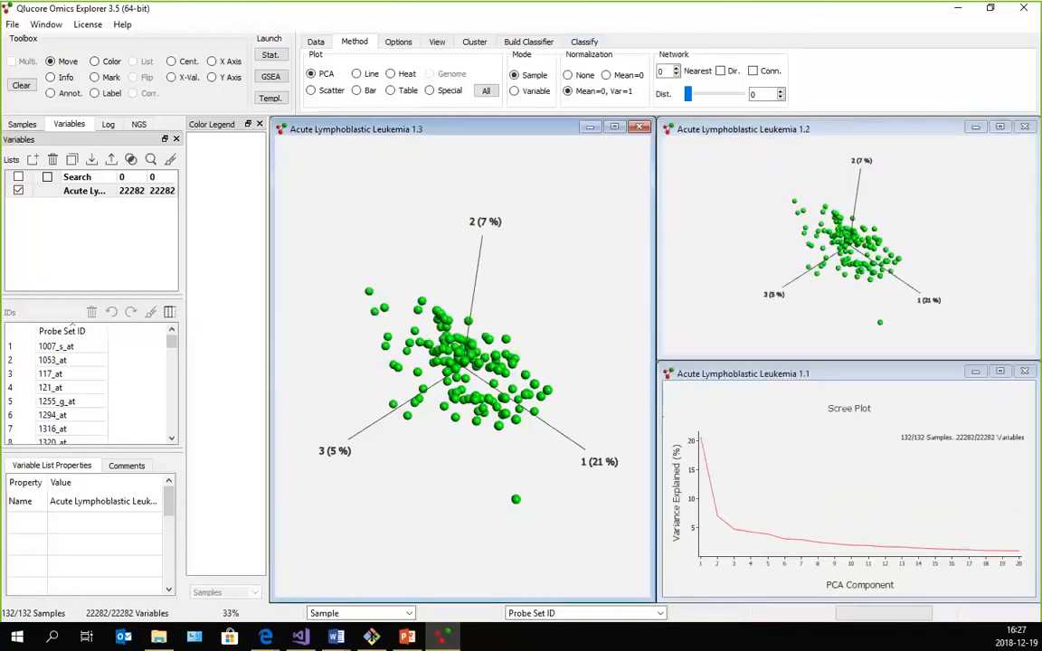
- Change the Acute Lymphoblastic Leukemia 1.2 plot to the special plot type Talus
click(717, 163)
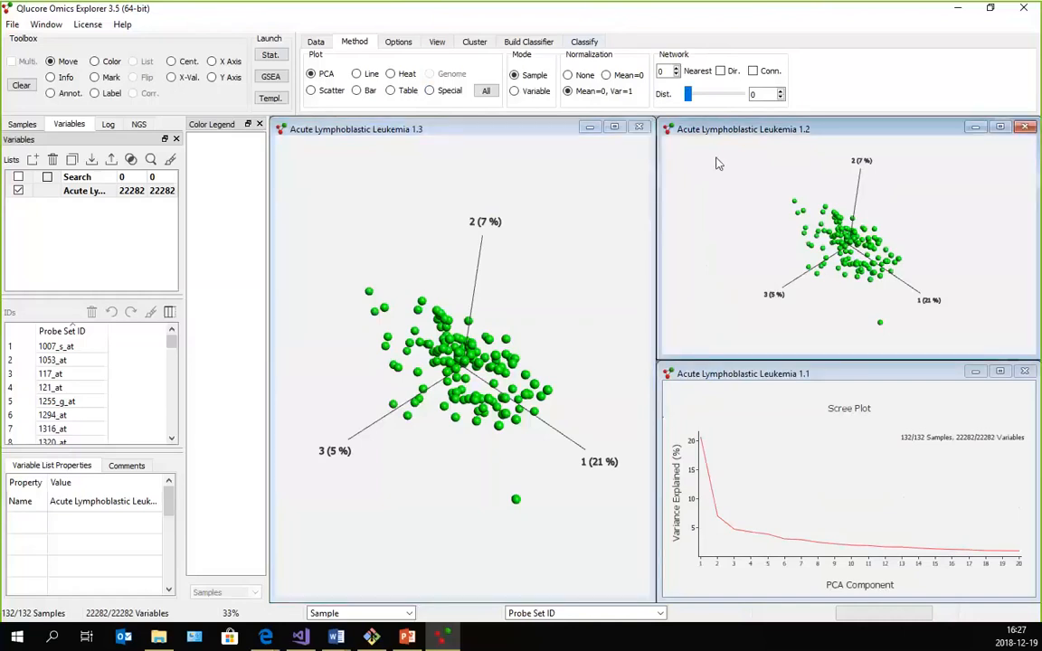
click(430, 90)
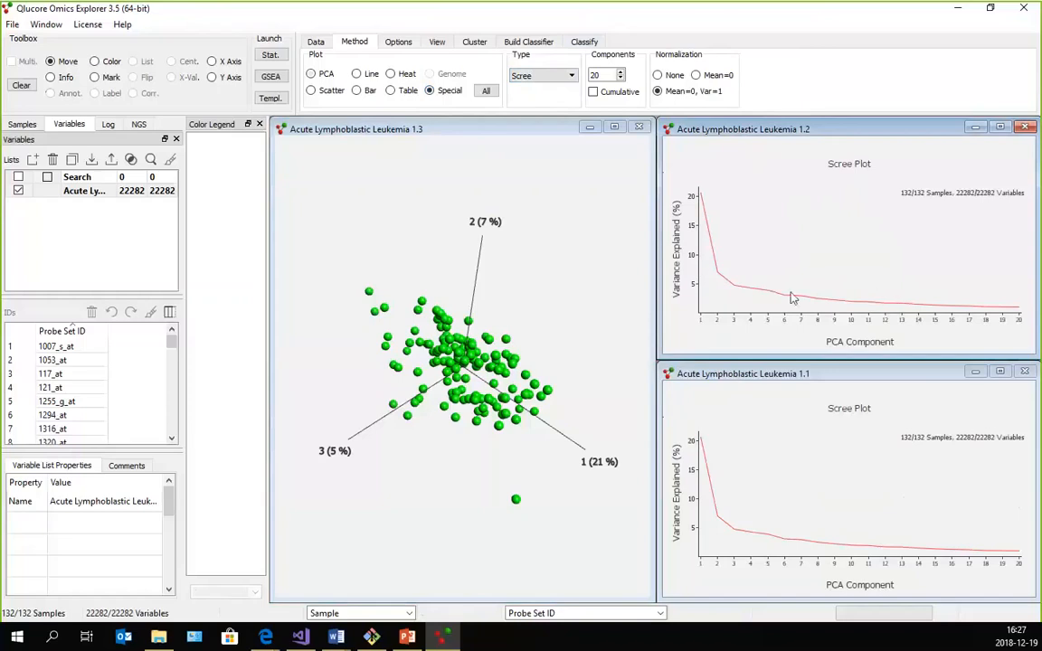
click(570, 75)
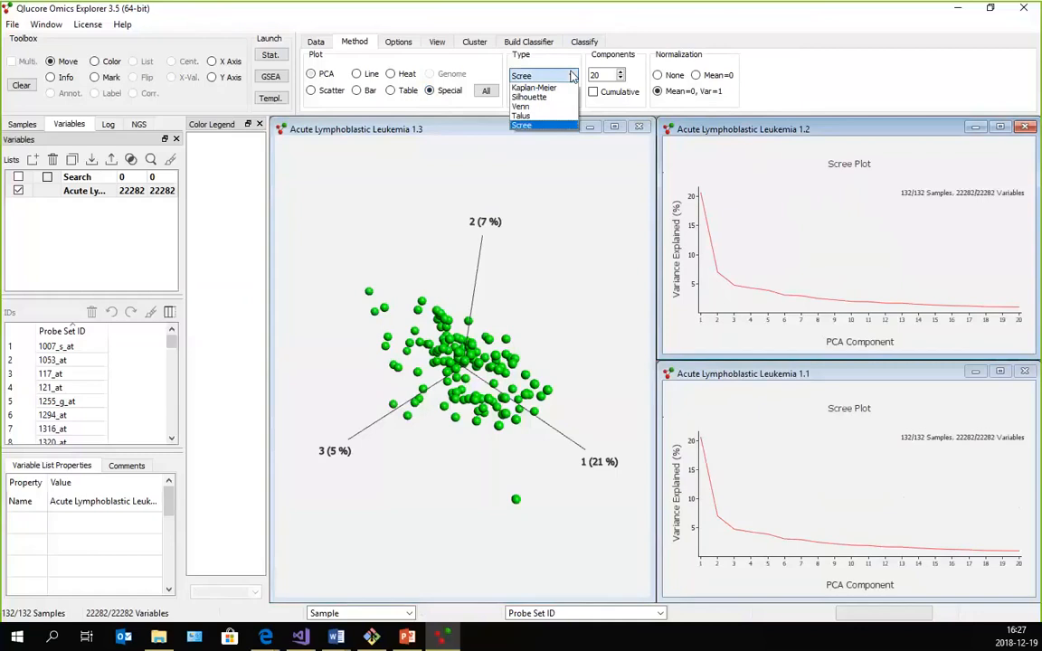
click(549, 119)
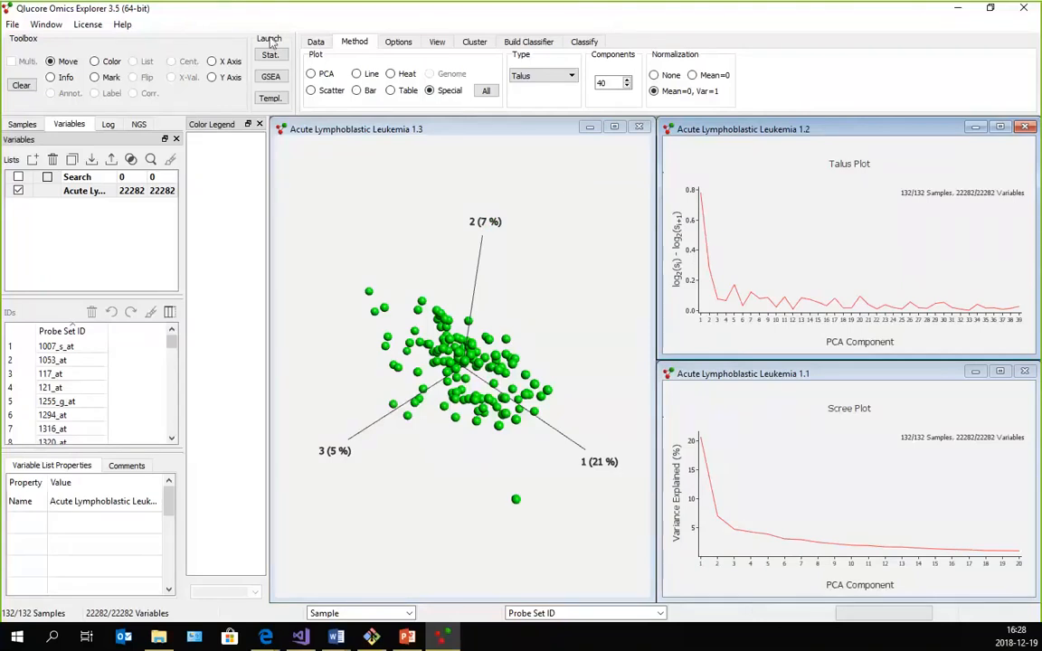
right_click(841, 346)
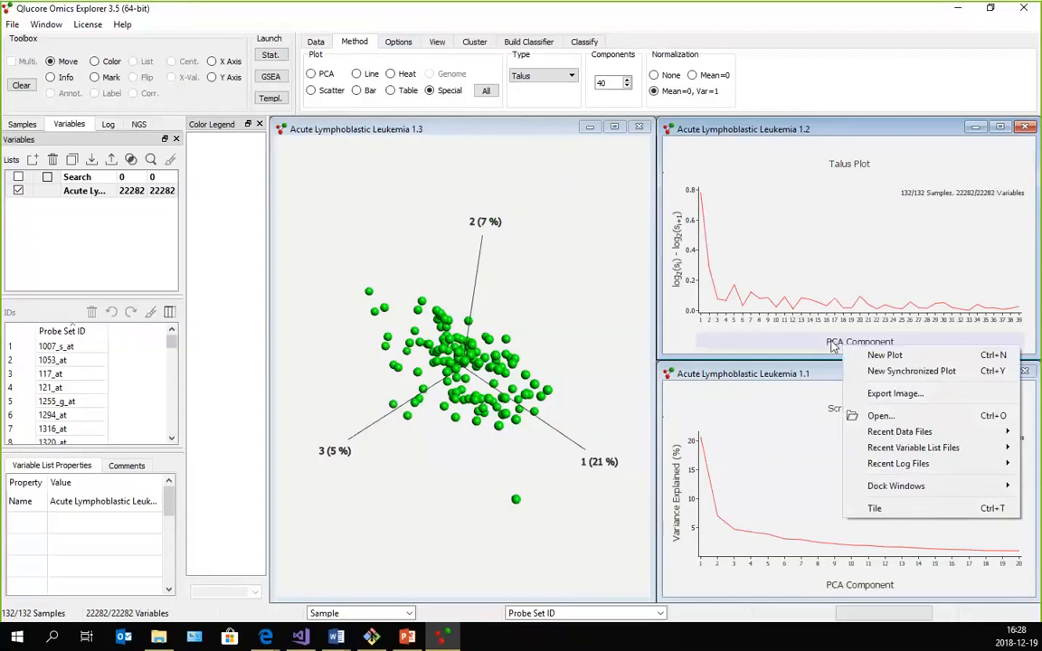
click(833, 346)
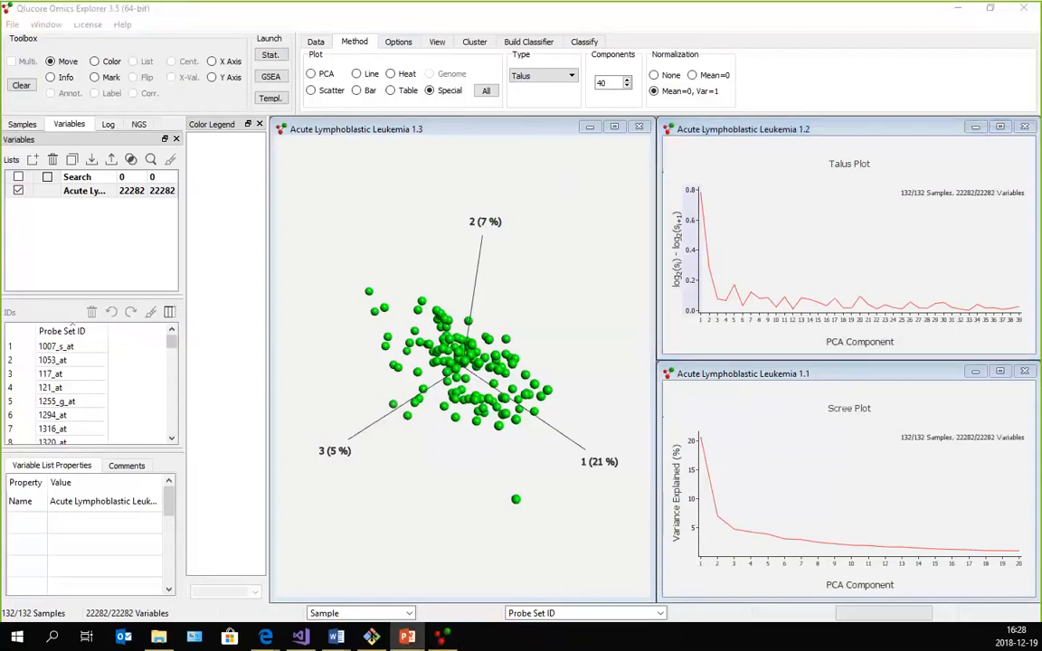
click(449, 98)
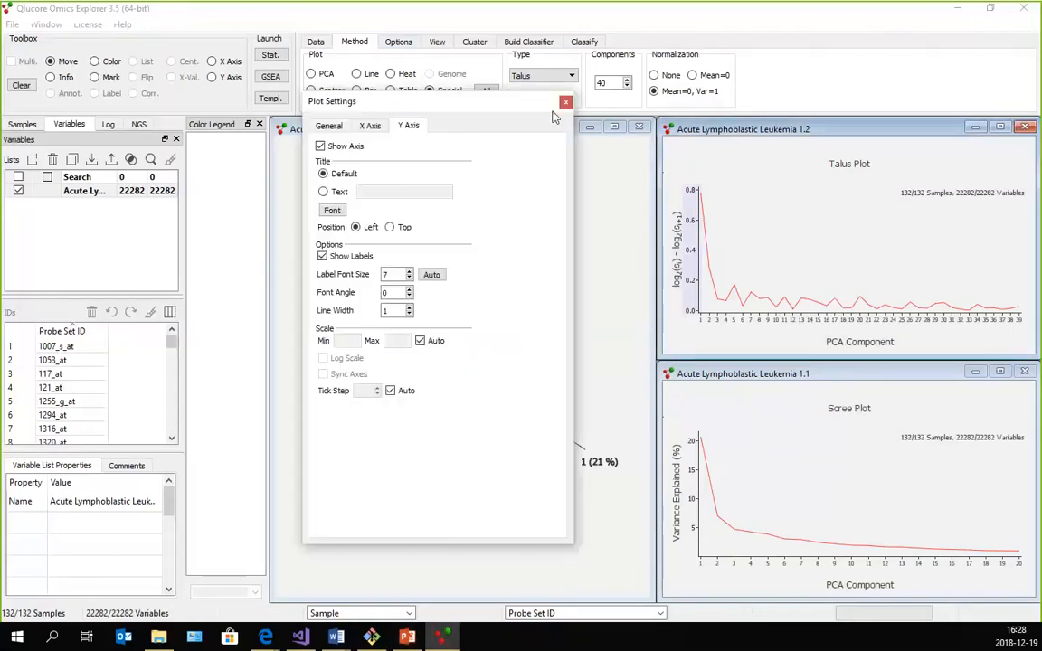
click(565, 103)
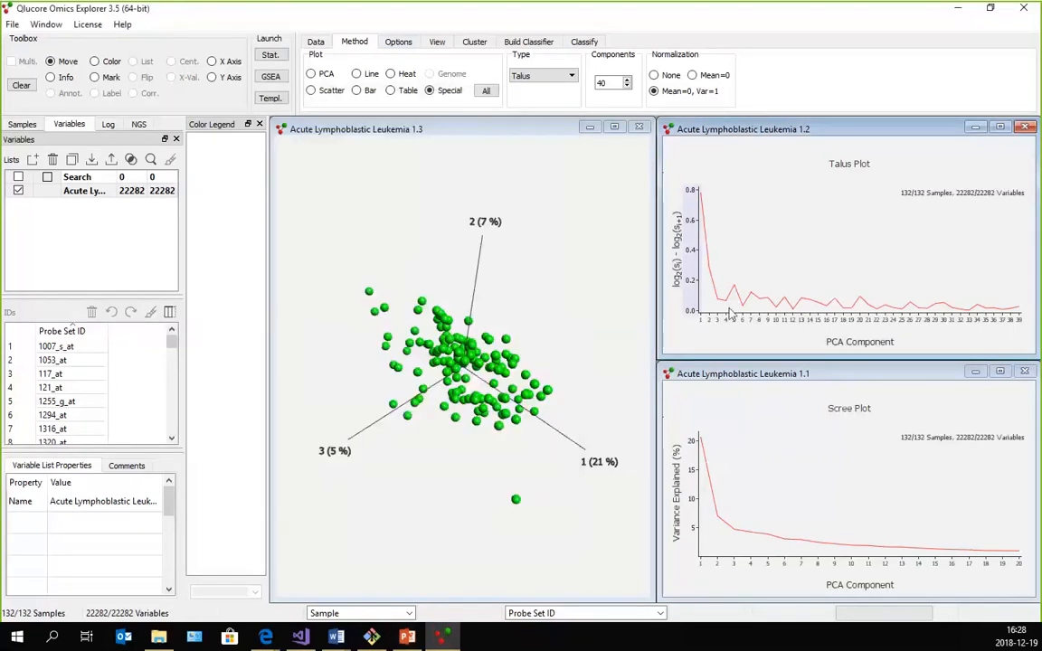
- Change the x-axis title font of the Talus plot to Symbol, size 36
click(878, 346)
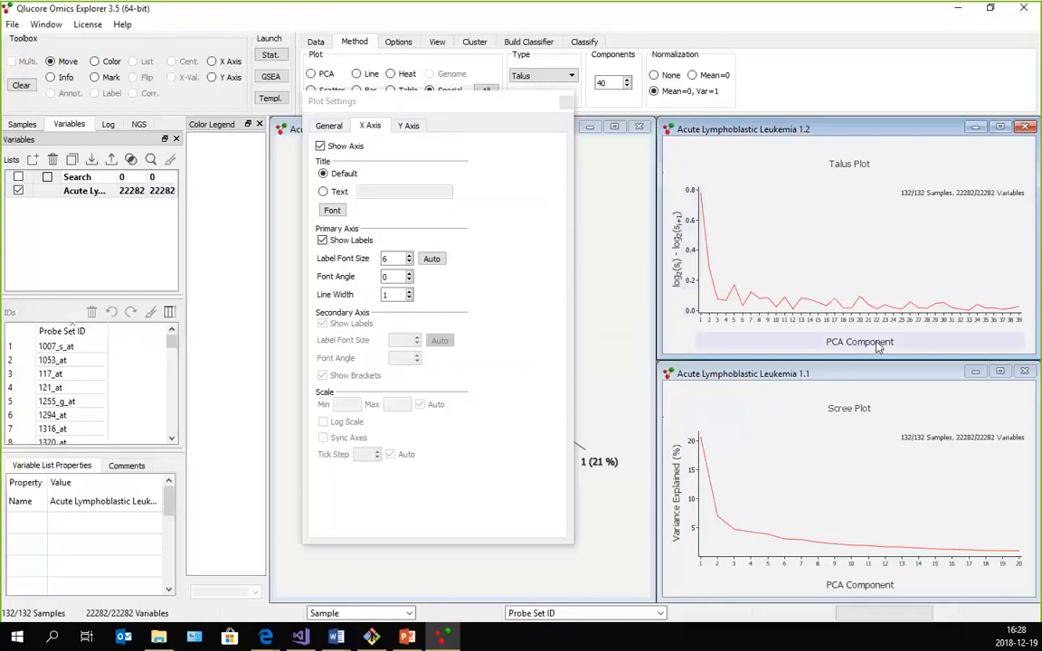
click(331, 210)
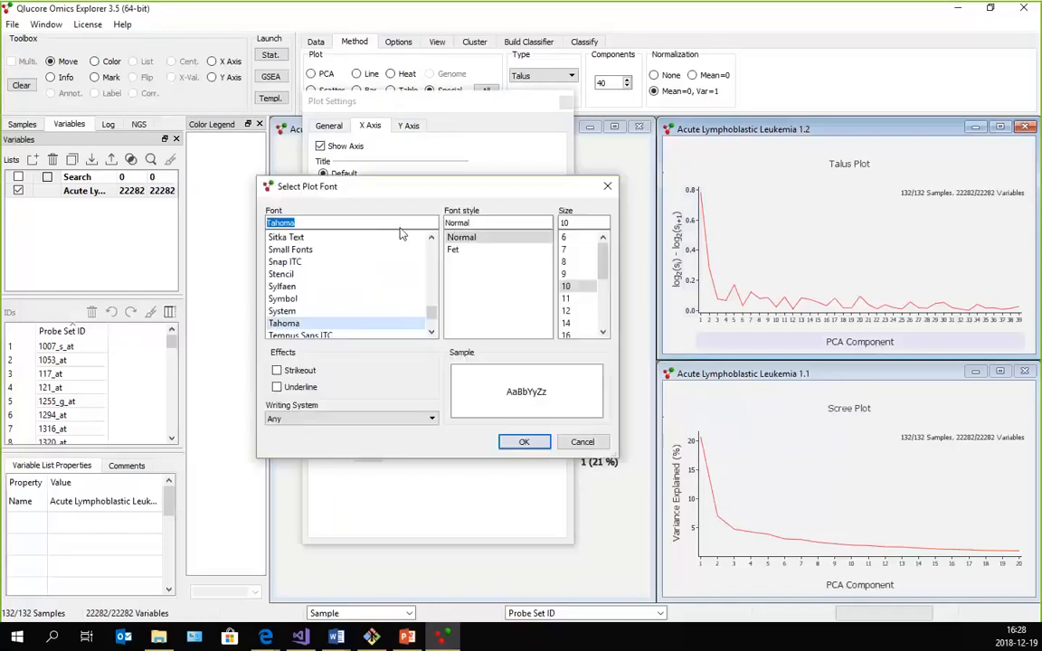
click(298, 298)
scroll(583, 308, down, 4)
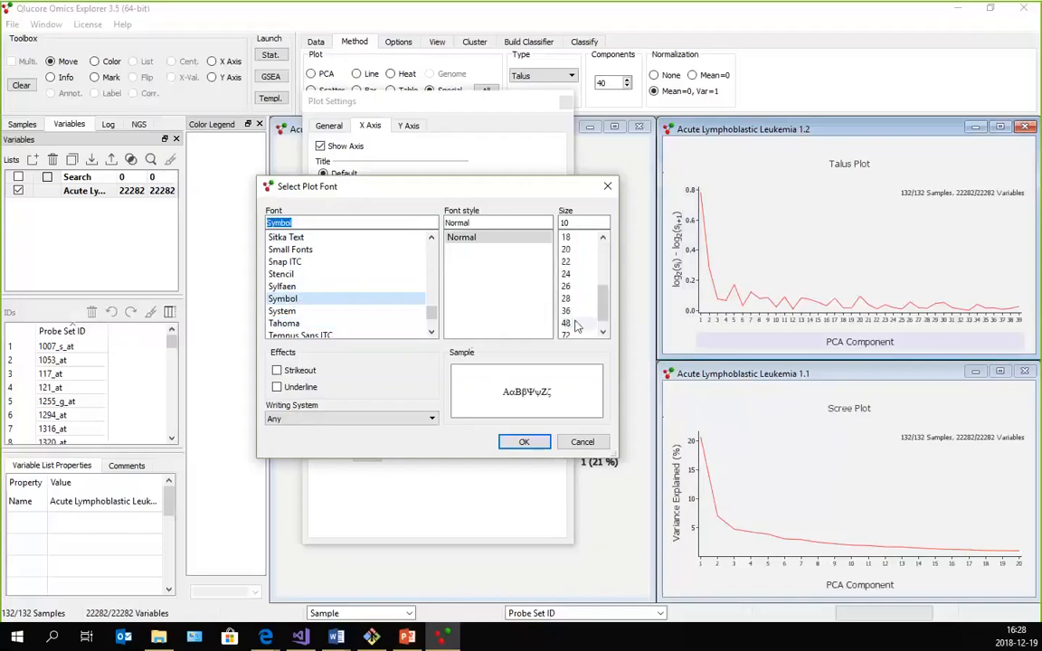
click(567, 301)
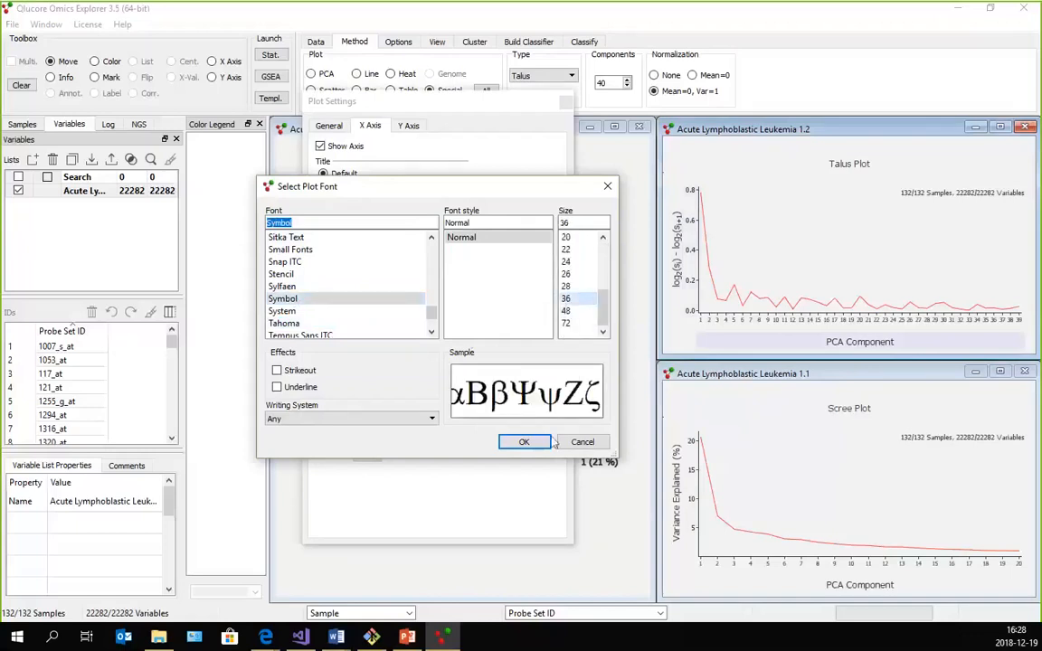
click(524, 441)
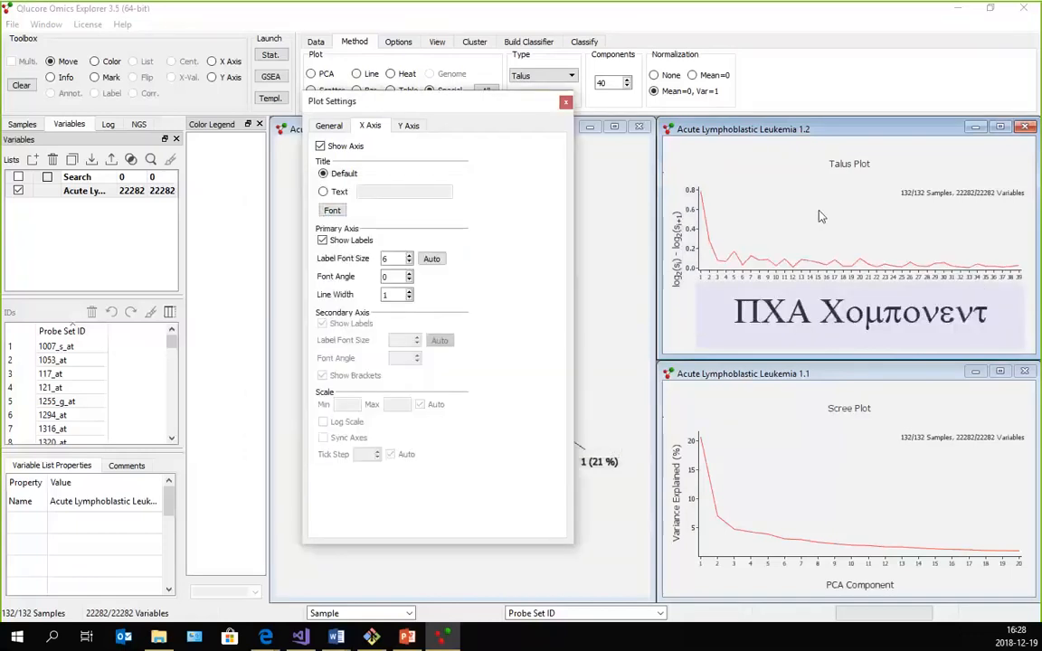
- Set the Talus plot's x-axis title font to Tahoma, size 20, and look at the y-axis settings before closing Plot Settings
click(332, 210)
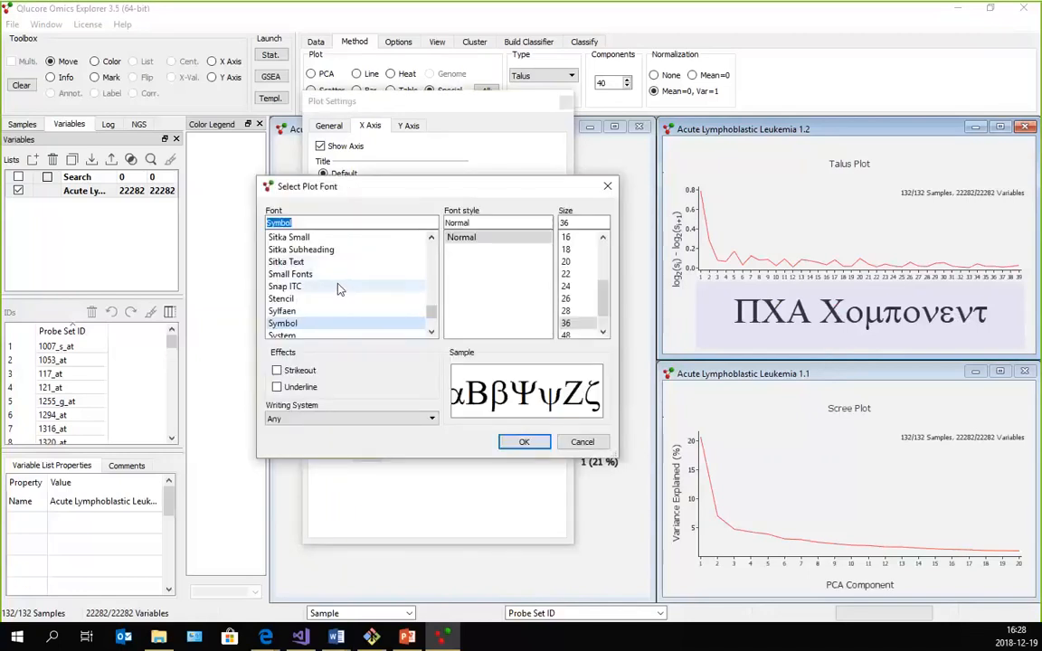
scroll(340, 289, down, 2)
click(302, 274)
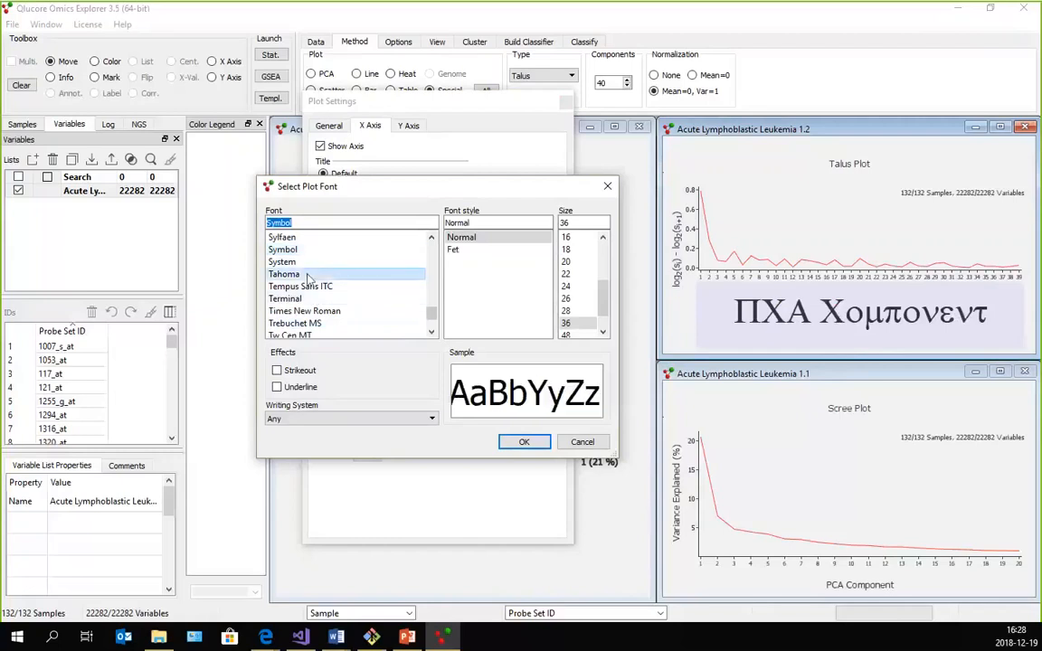
click(565, 262)
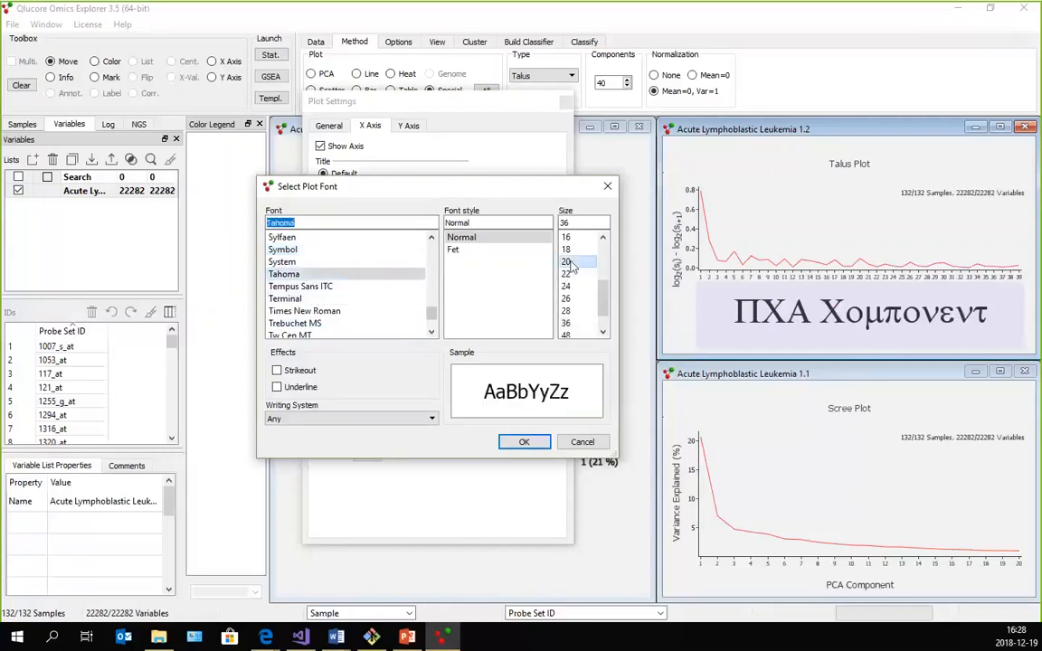
click(525, 441)
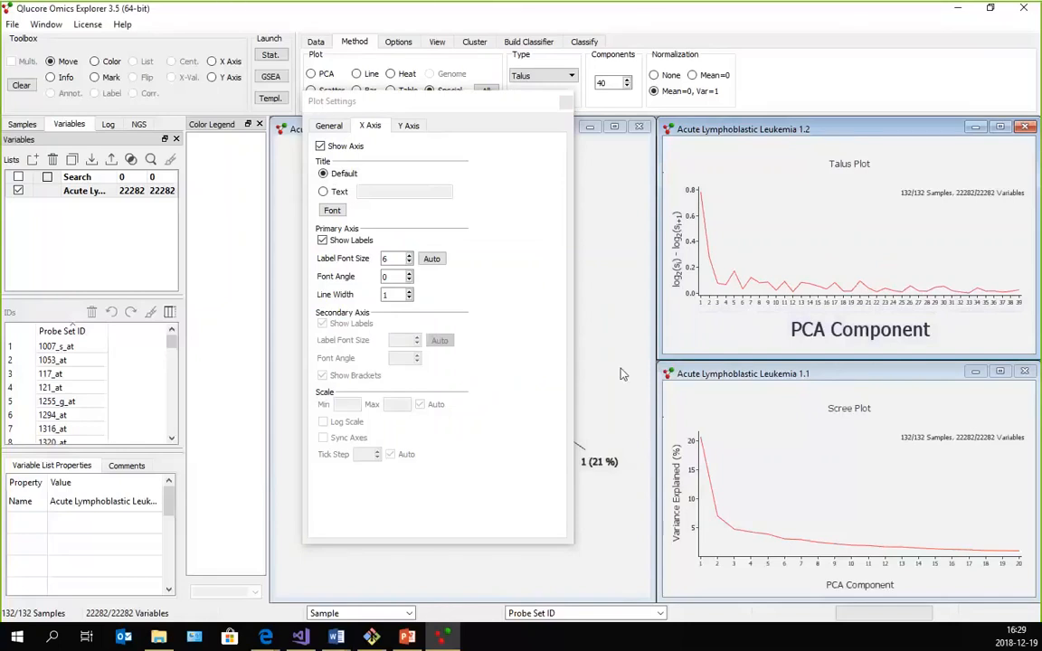
click(692, 192)
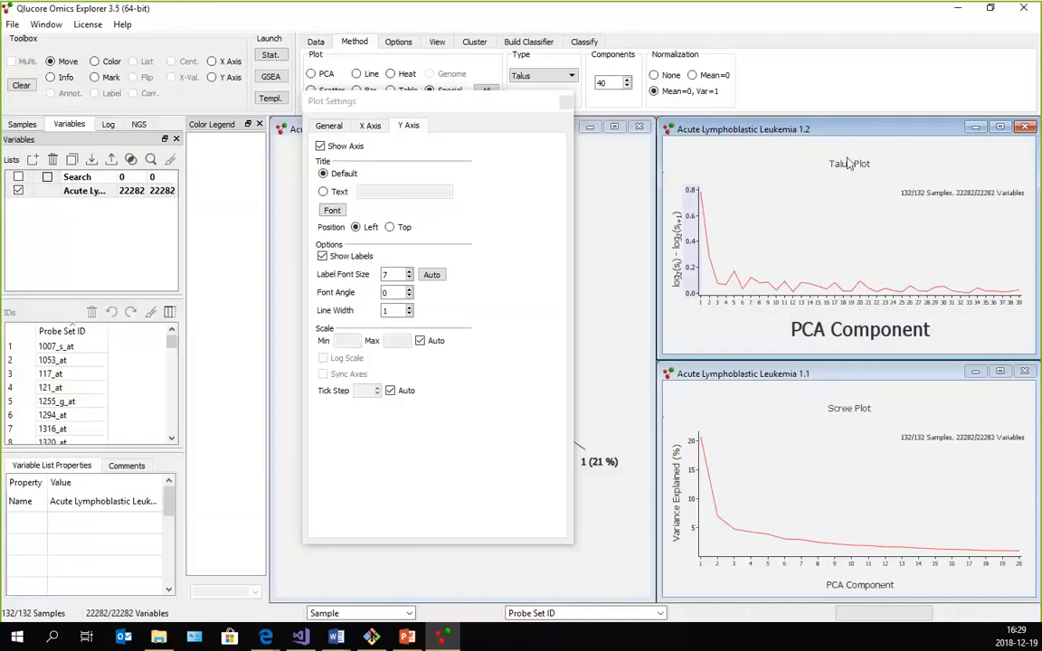
click(566, 102)
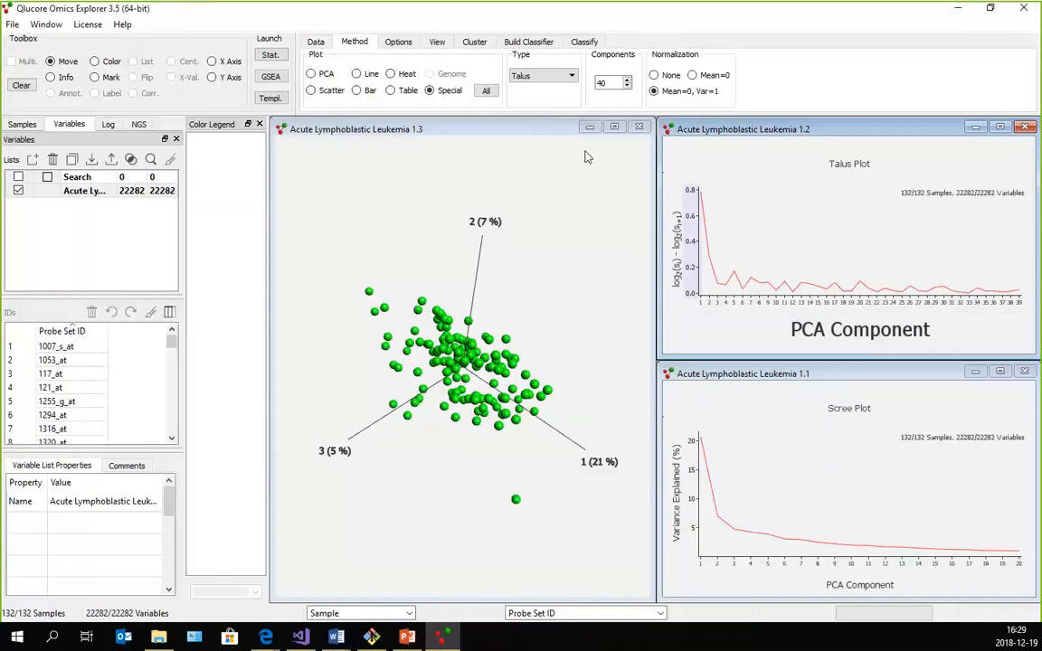
- Show the Statistics window for the Acute Lymphoblastic Leukemia 1.3 PCA plot and place it over the Scree and Talus plots
click(562, 170)
drag(485, 371, 569, 453)
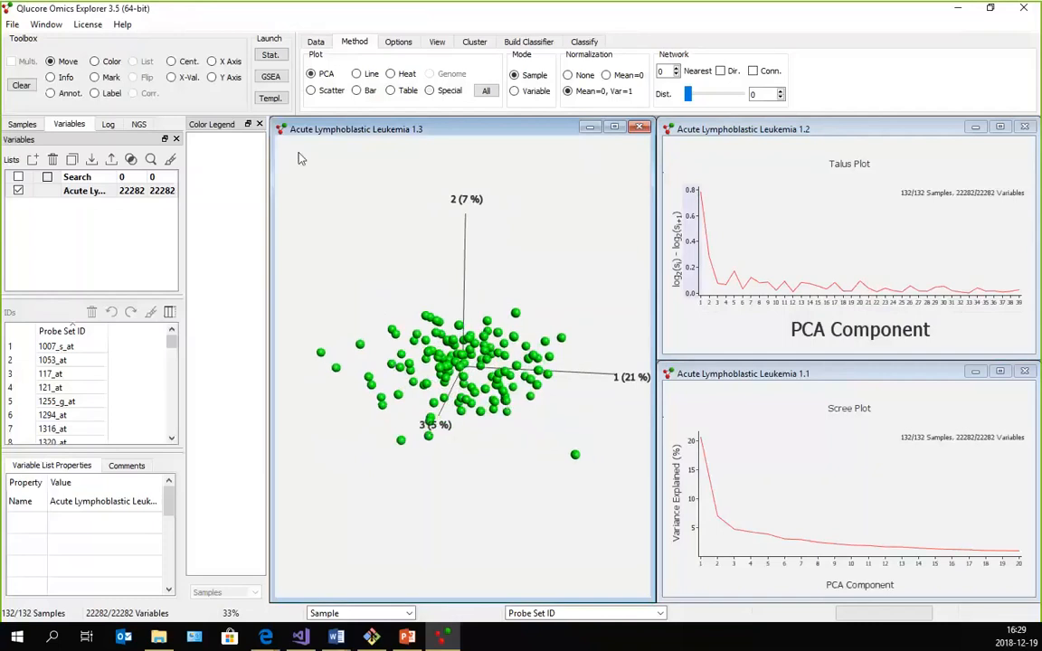
right_click(325, 170)
mouse_move(472, 314)
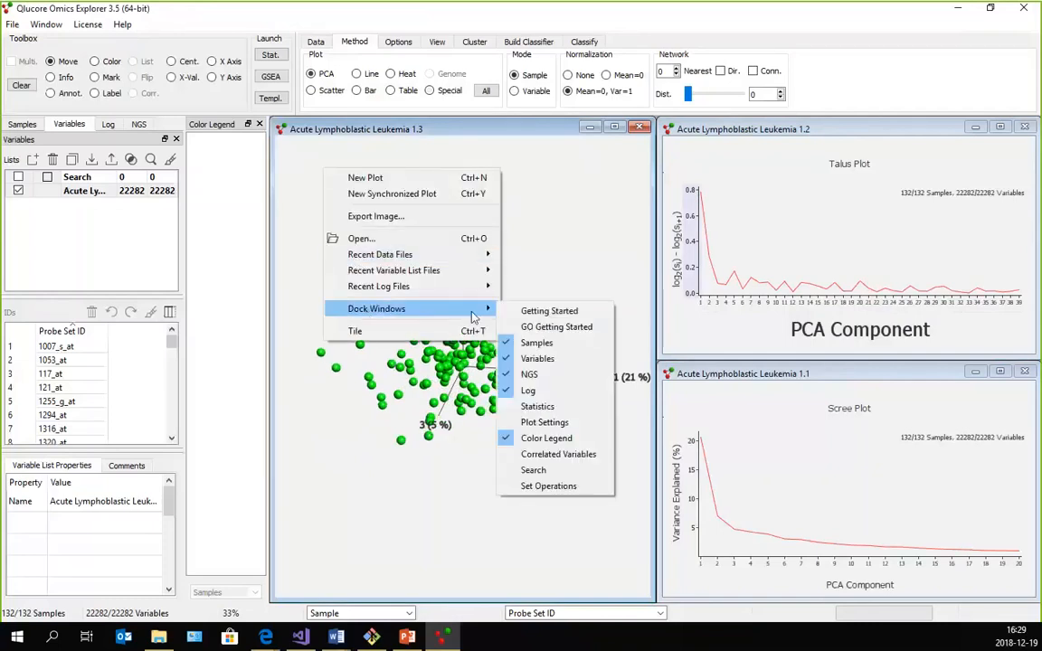
click(543, 413)
drag(520, 222, 849, 178)
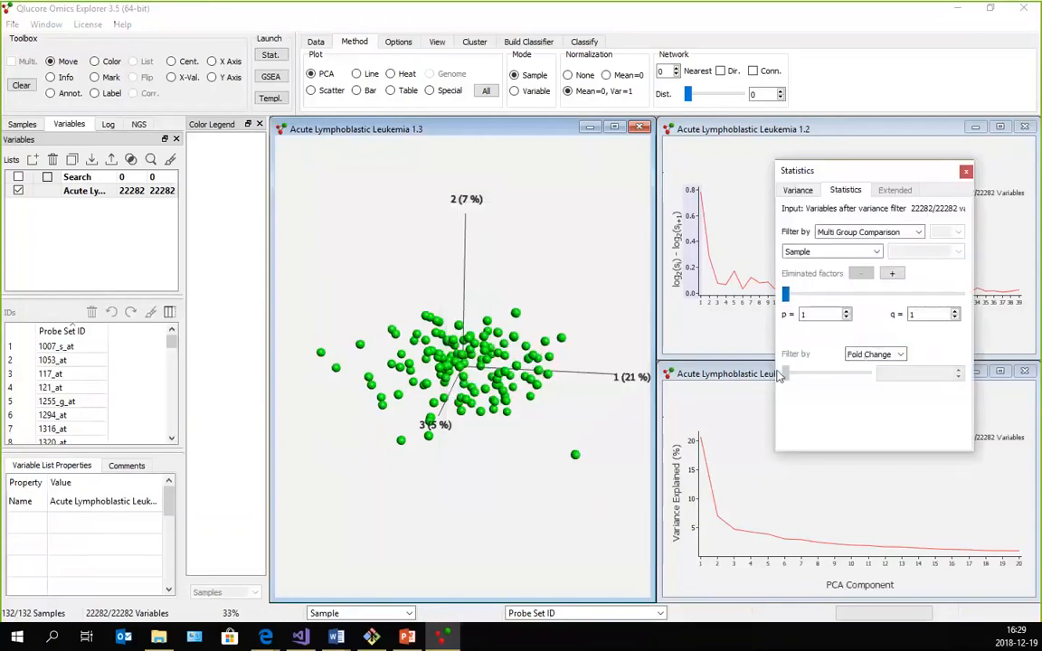
- Switch the second statistics filter to Difference and back to Fold Change
click(900, 355)
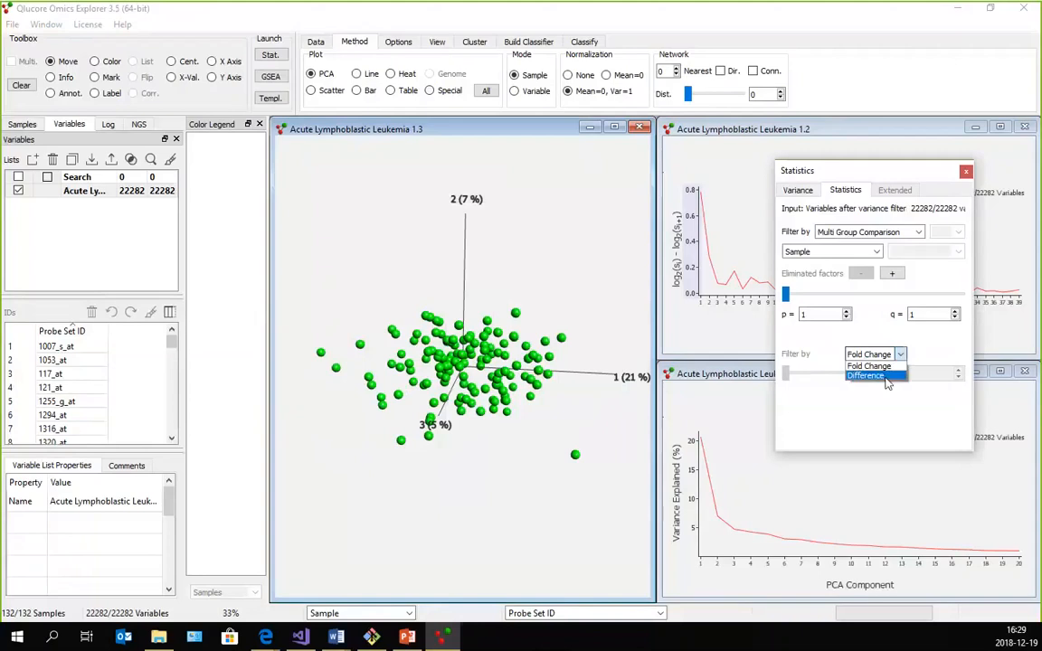
click(886, 378)
click(899, 354)
click(887, 366)
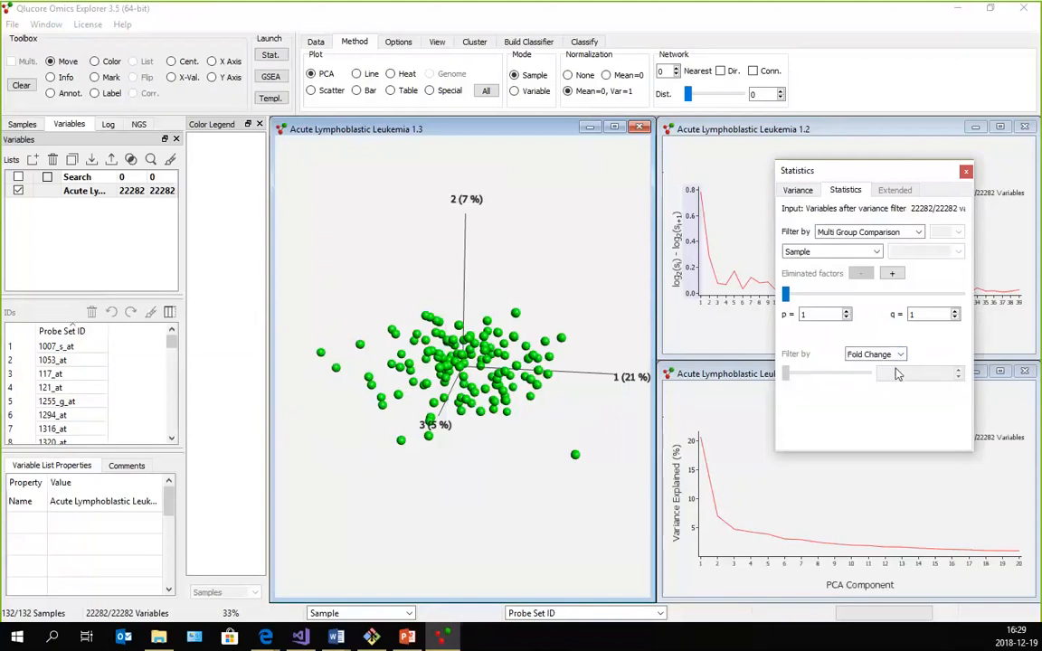
- Filter by Two Group Comparison on Leukemia Subtype, using MLL as the compared group
click(916, 233)
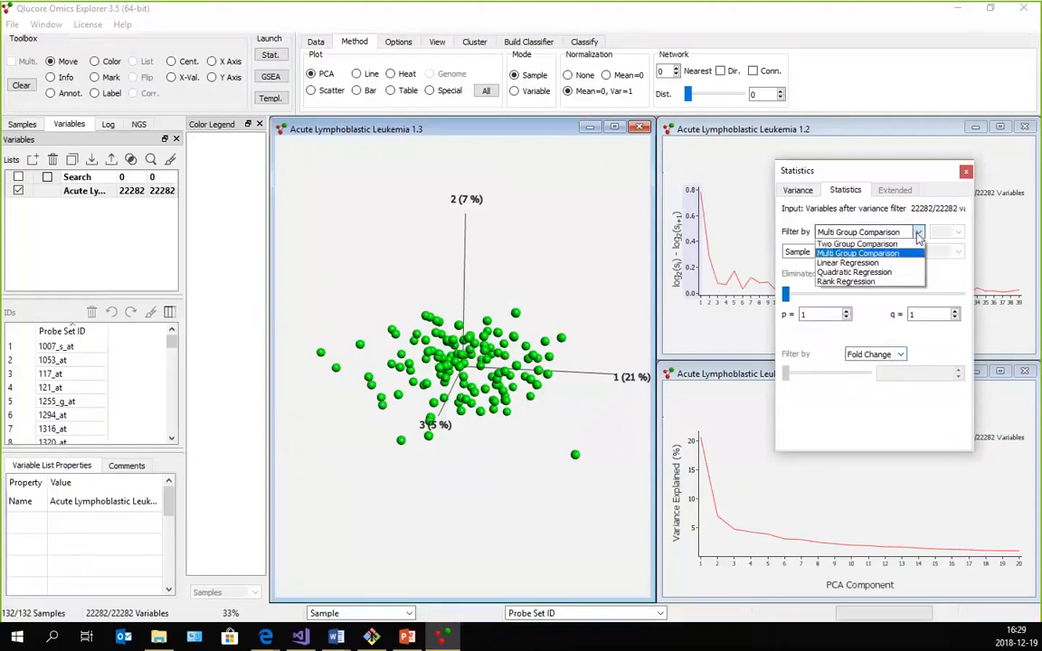
click(859, 244)
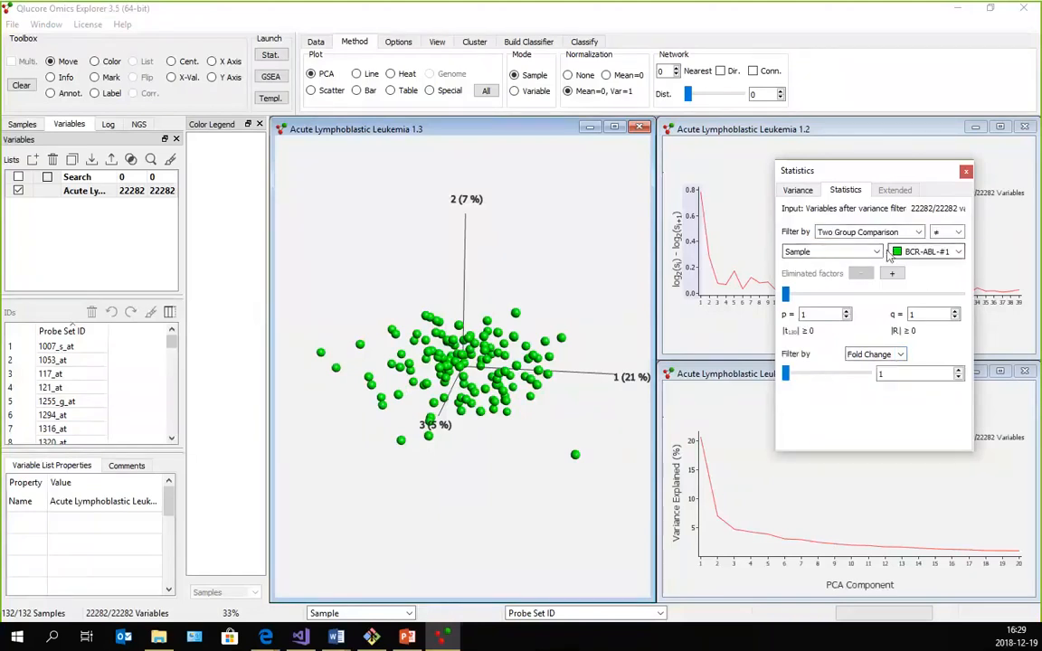
click(873, 251)
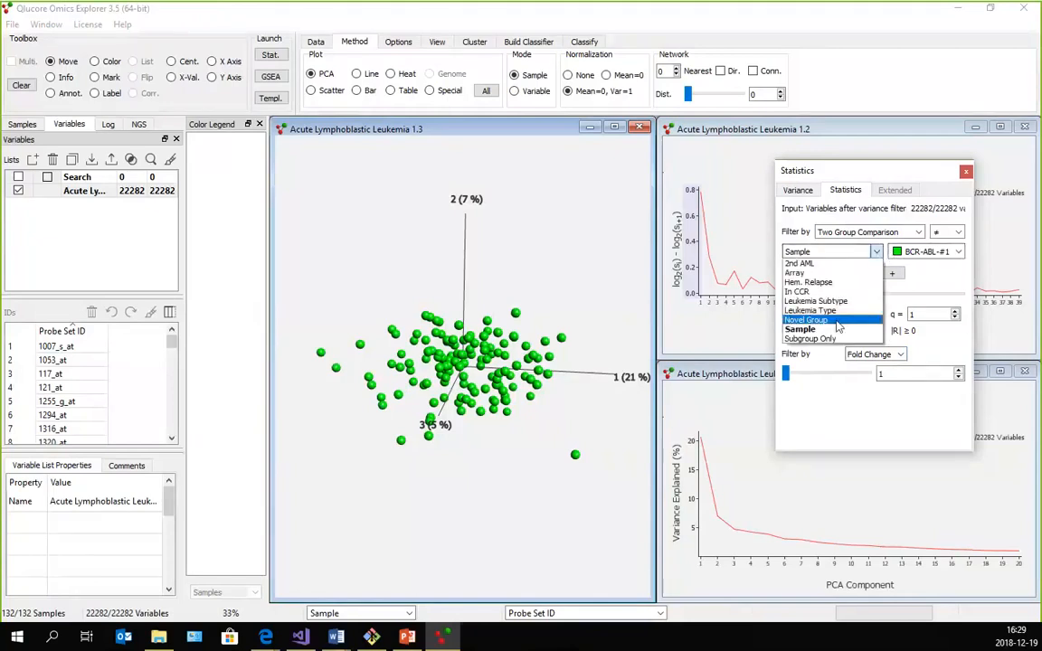
click(815, 300)
click(957, 252)
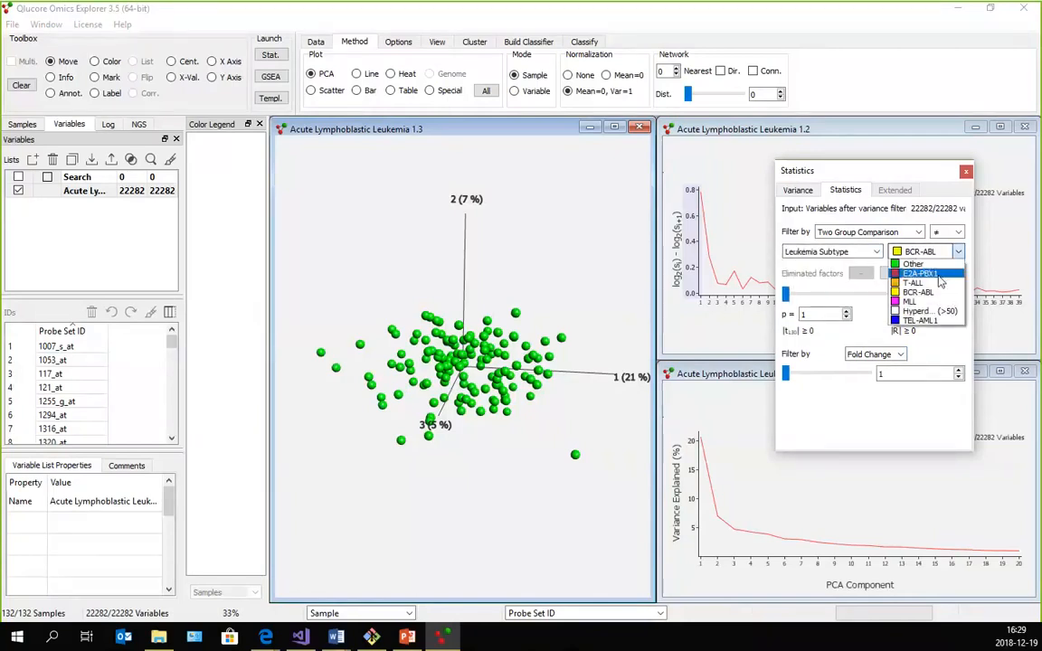
click(934, 304)
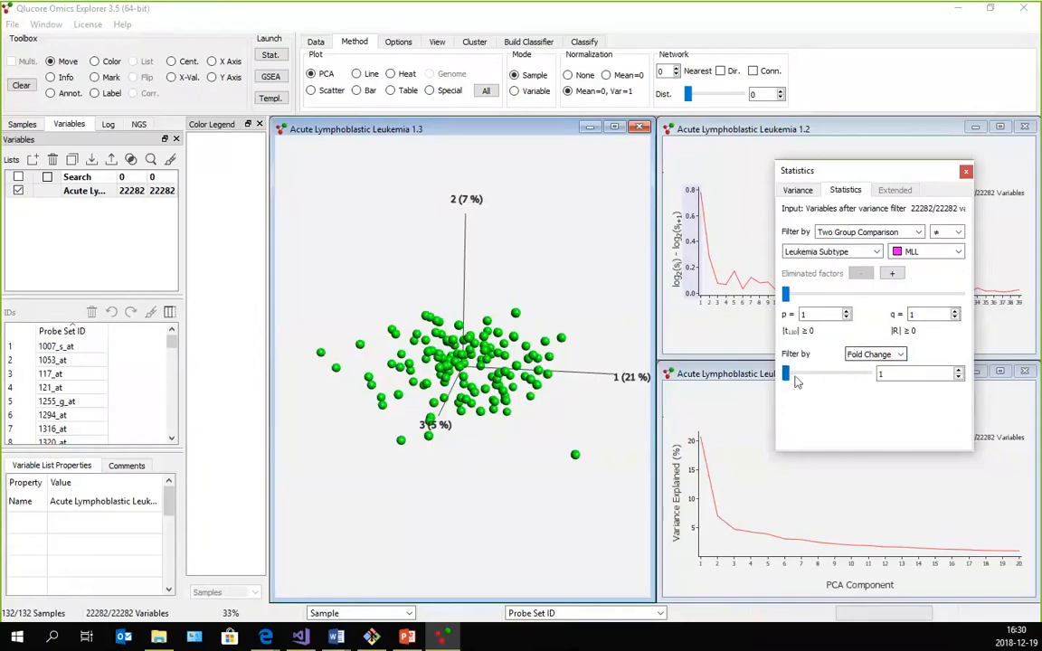
- Switch the second filter from Fold Change to Difference, trying out its threshold and leaving it at 0
mouse_move(789, 376)
mouse_down()
mouse_move(801, 374)
mouse_move(785, 376)
mouse_up()
click(883, 354)
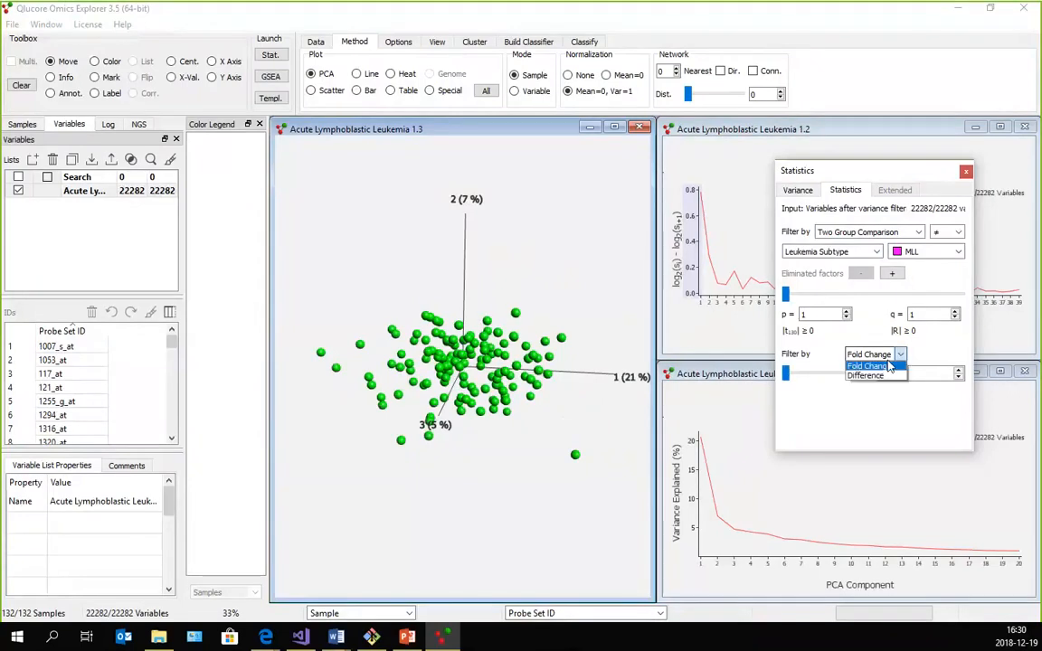
click(885, 375)
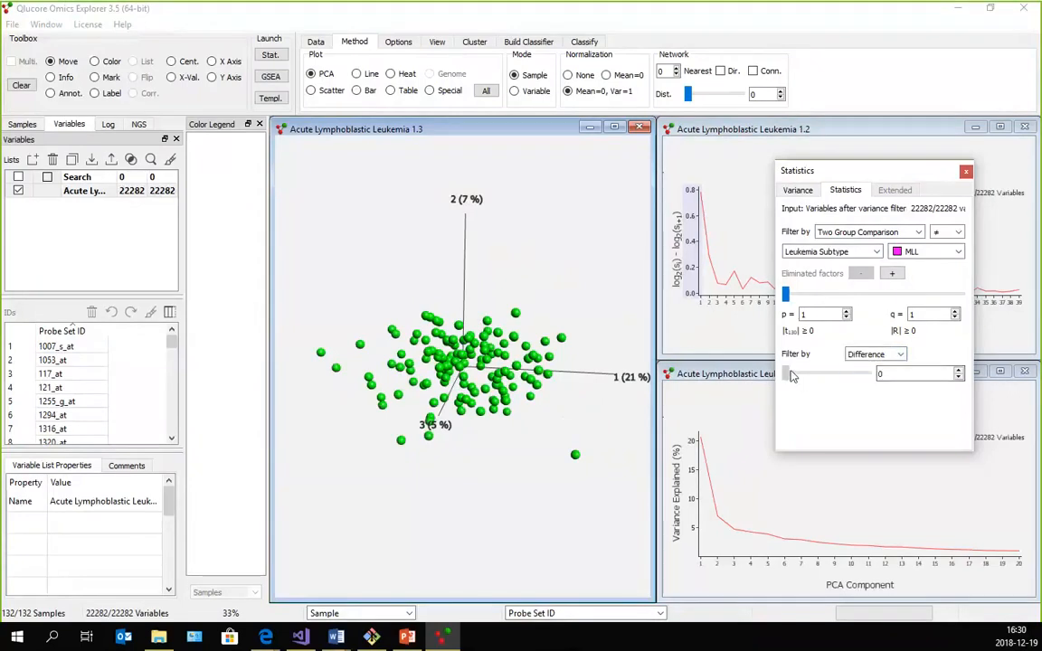
mouse_move(791, 376)
mouse_down()
mouse_move(774, 378)
mouse_move(806, 374)
mouse_move(776, 376)
mouse_up()
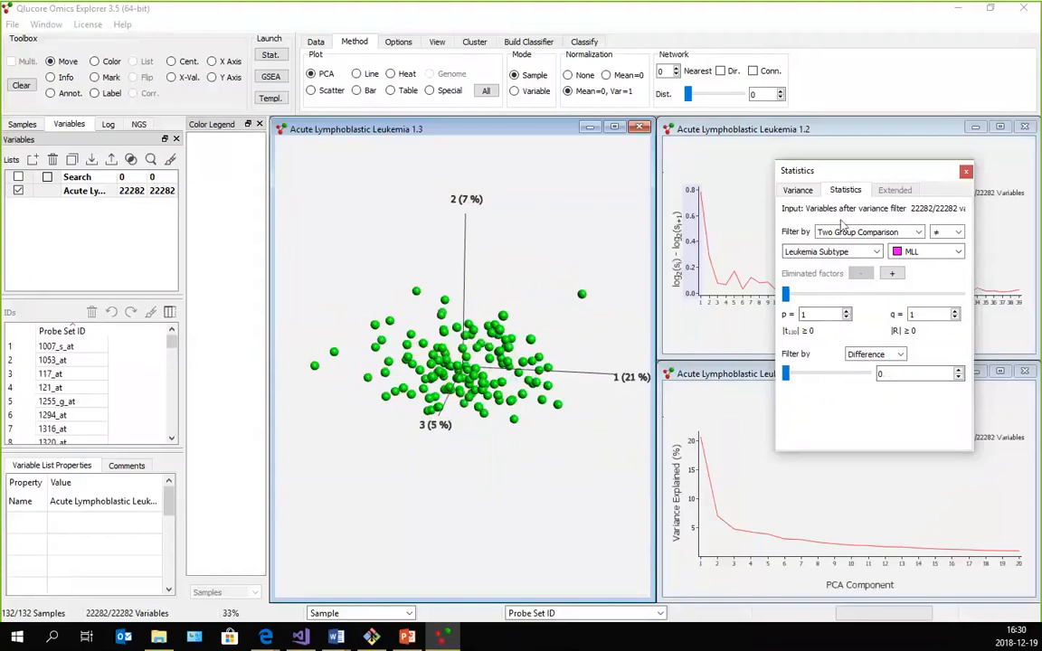
- Try variance filtering of the variables at different thresholds, including 0.35, and reset the filter to 0
click(795, 191)
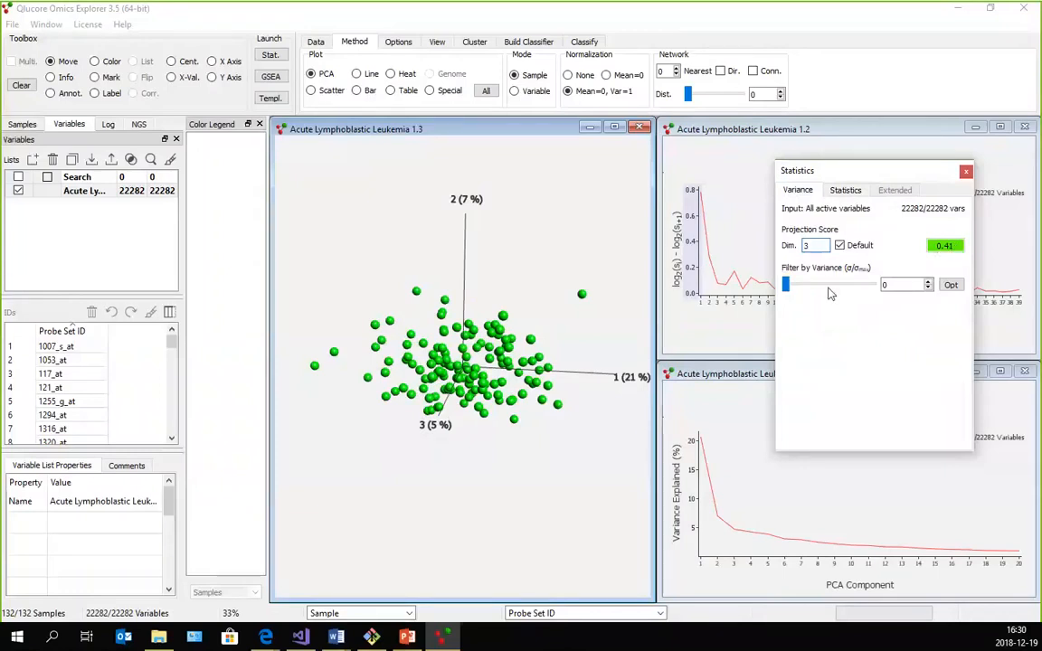
drag(784, 284, 825, 287)
drag(836, 286, 633, 271)
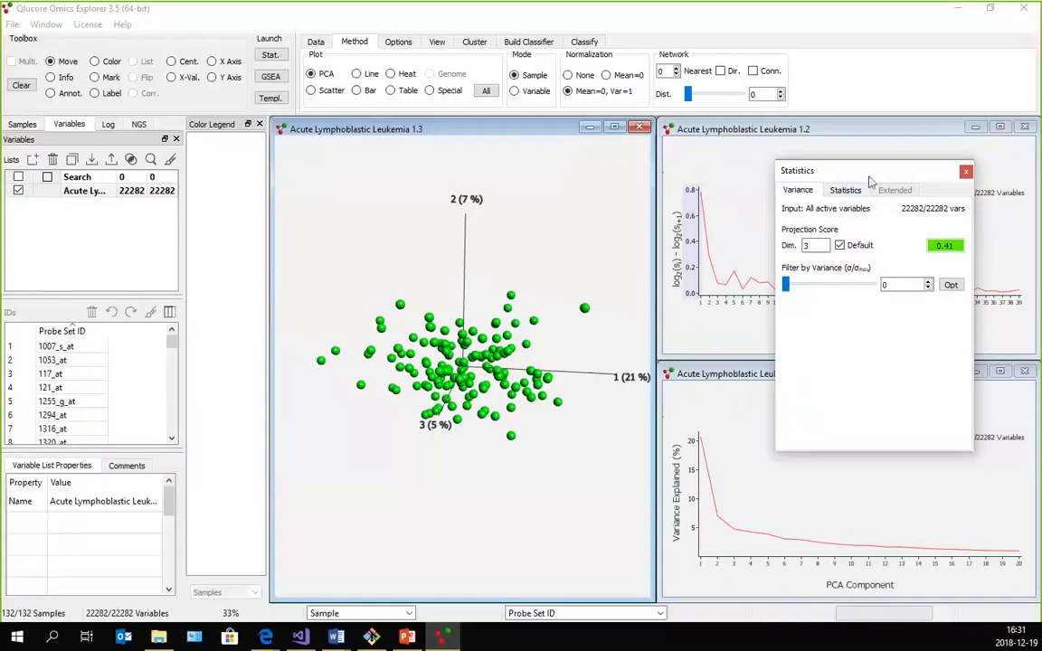
drag(788, 286, 850, 280)
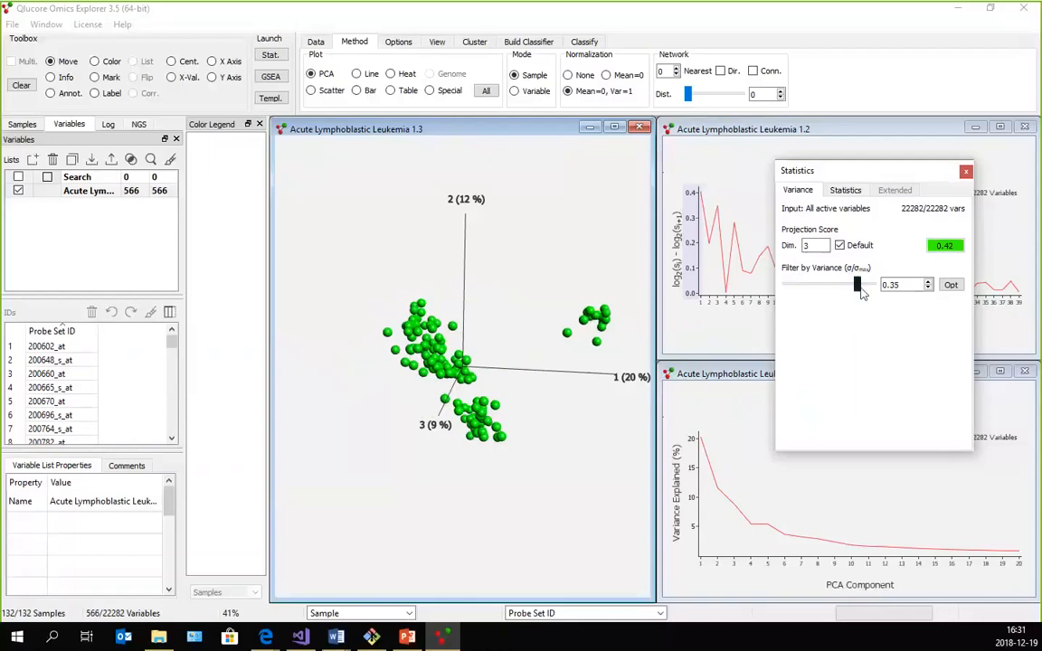
drag(856, 285, 574, 305)
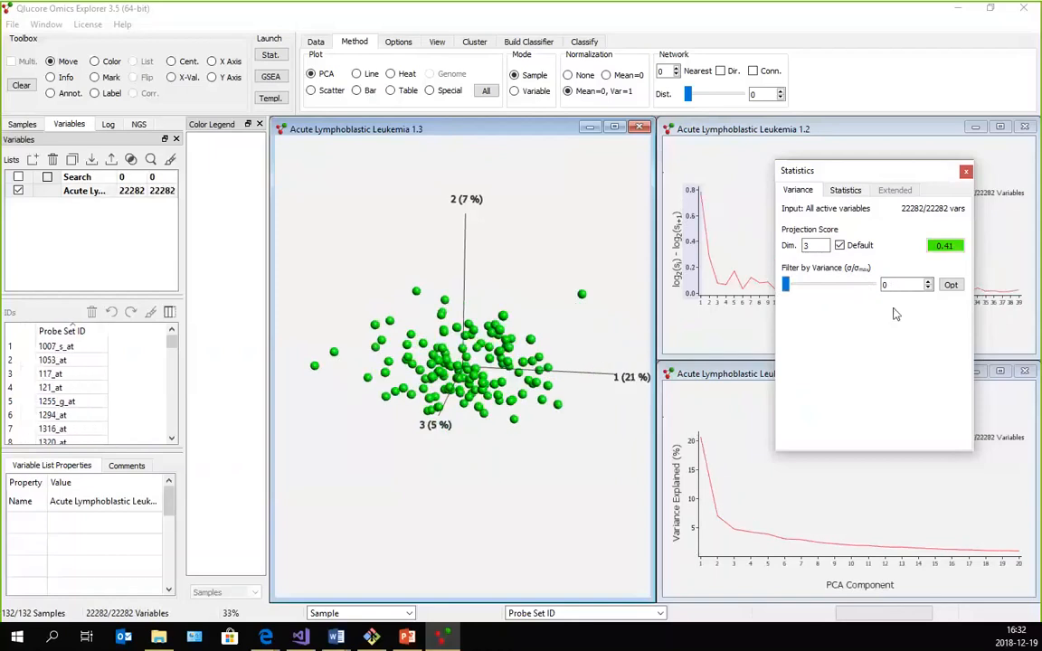
- Optimize the variance filter by projection score and inspect the sample clusters in the PCA plot from several angles
click(951, 285)
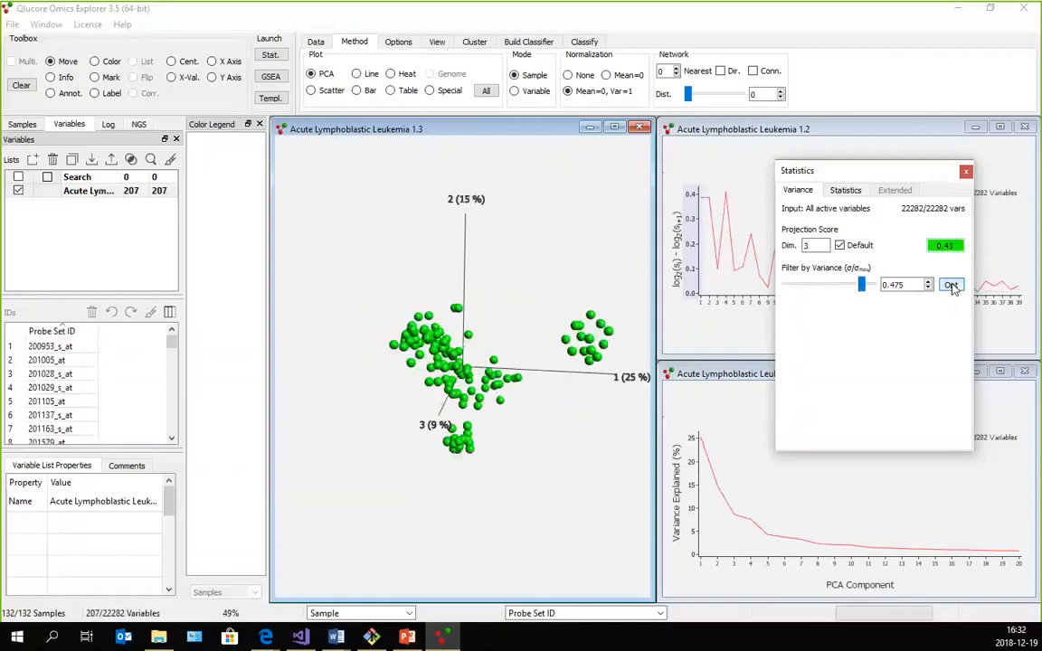
drag(477, 453, 416, 344)
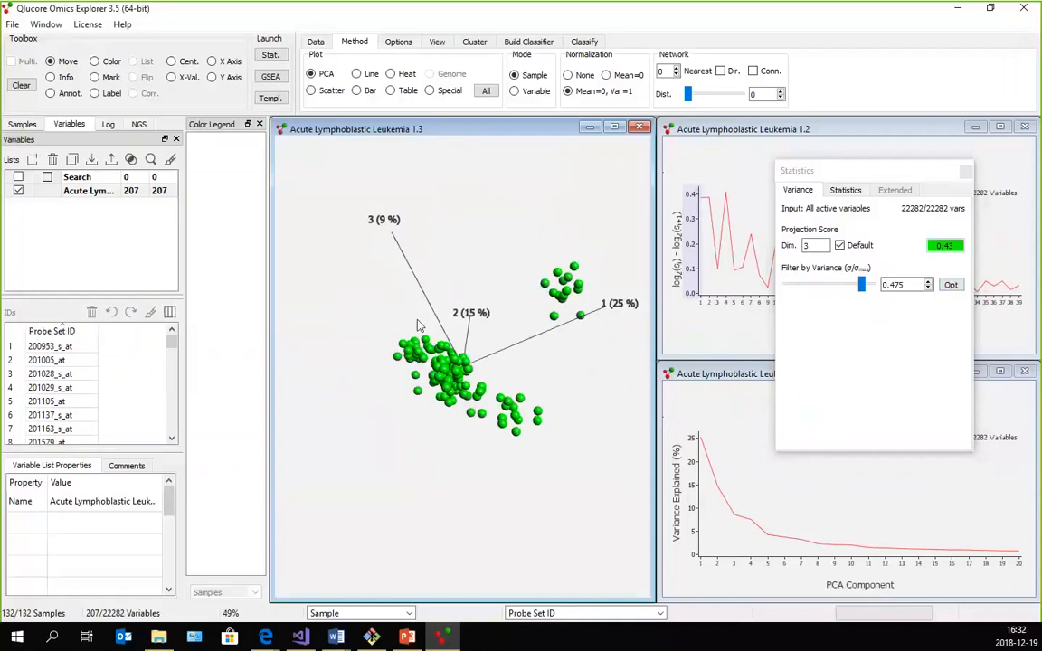
drag(425, 437, 372, 299)
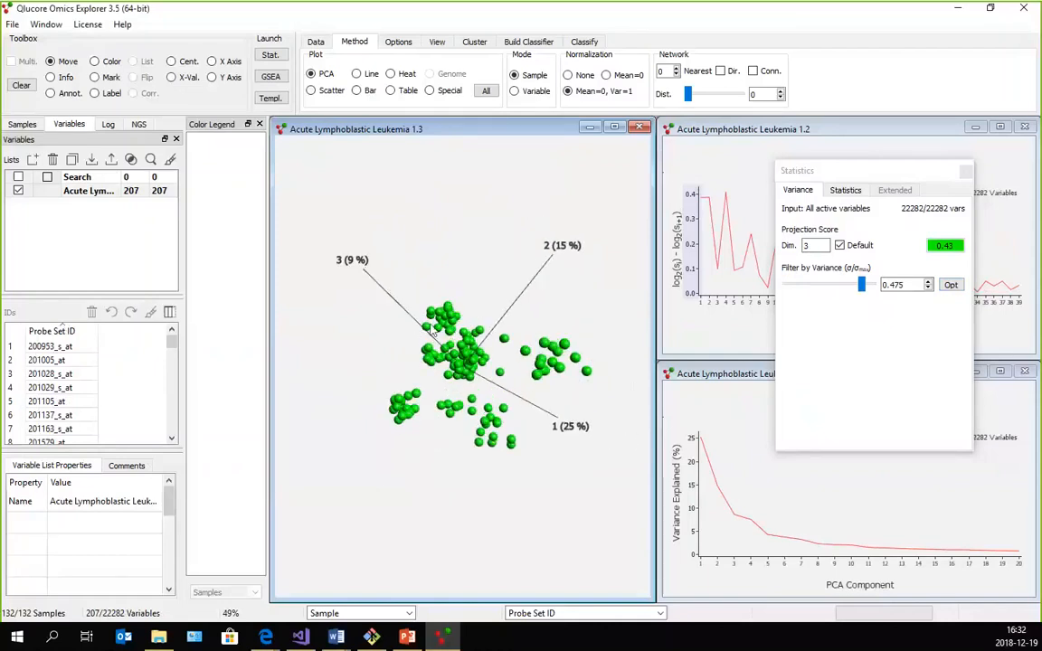
drag(425, 389, 319, 332)
drag(453, 336, 547, 411)
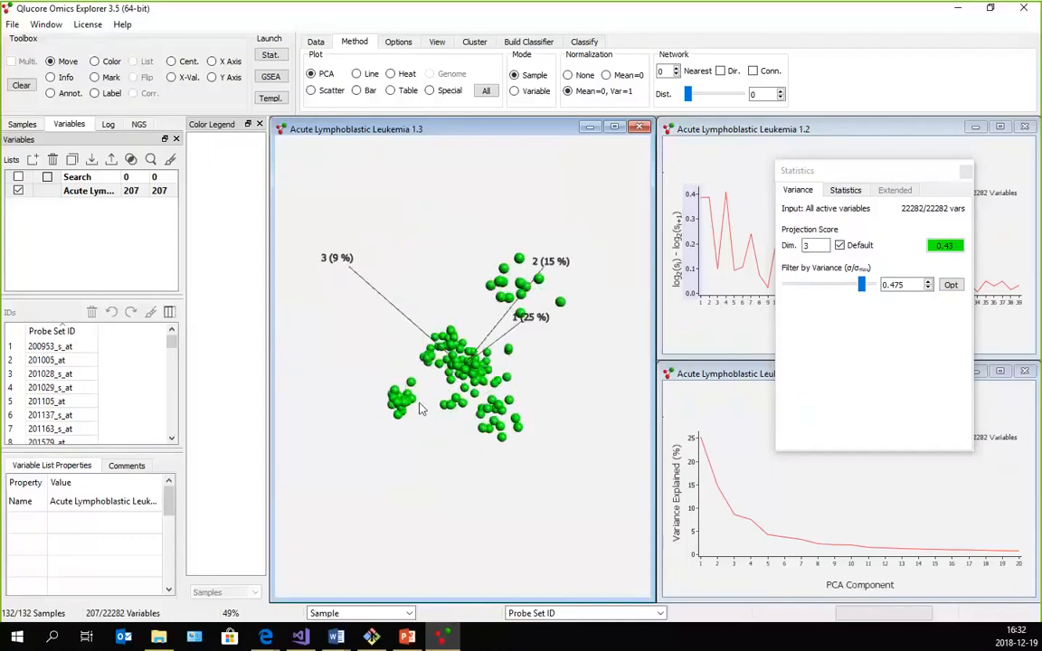
drag(422, 412, 450, 441)
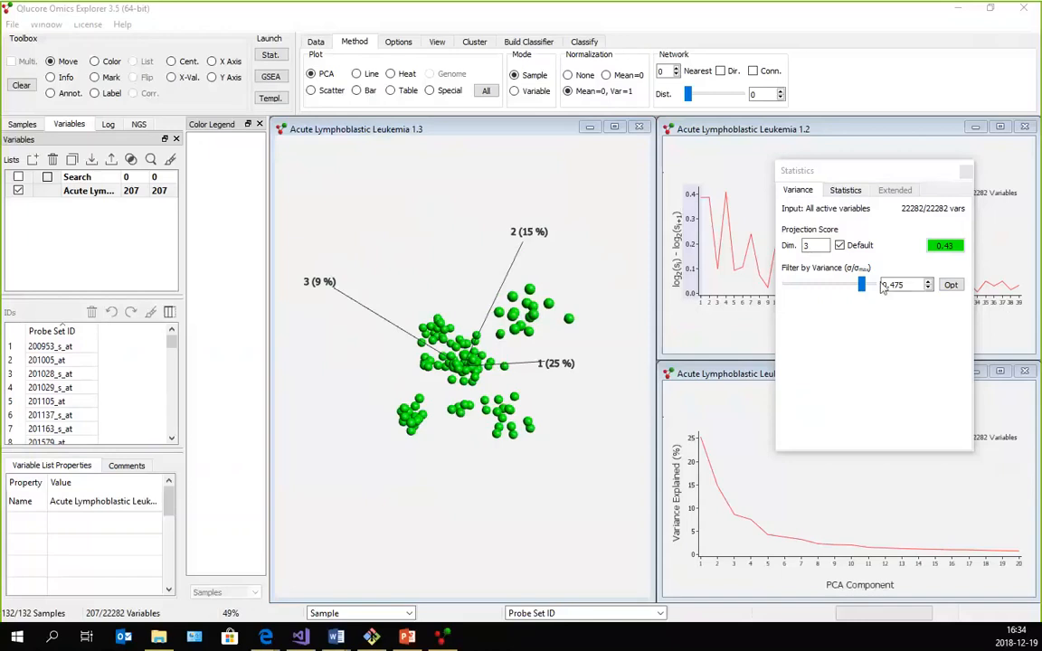
- Turn off the default projection score dimension, set it to 2, and reset the variance filter to 0
click(810, 247)
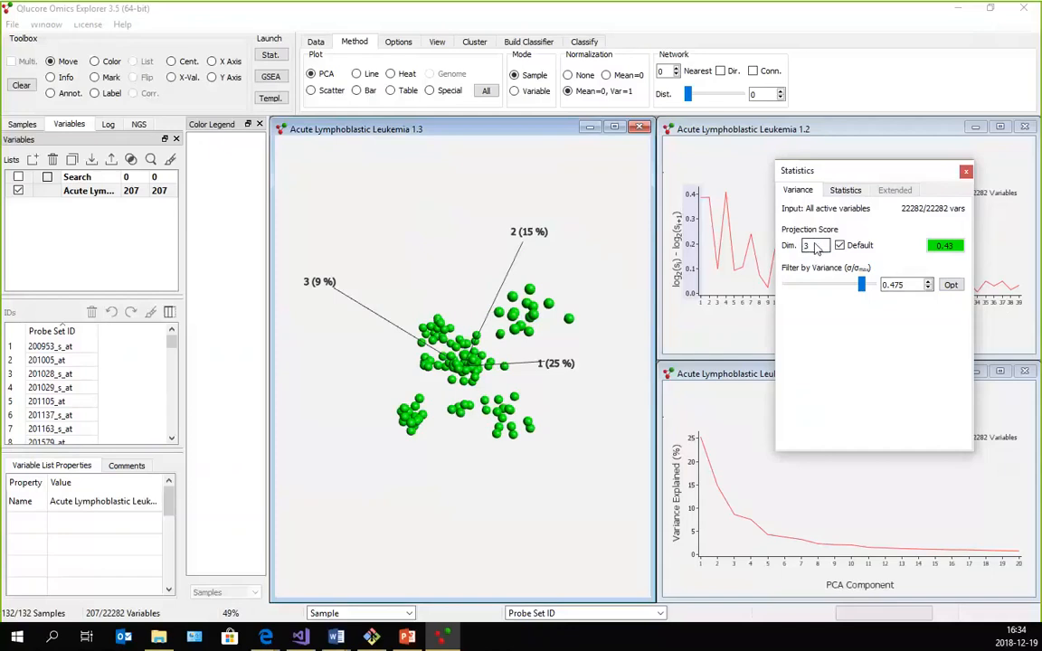
click(841, 246)
key(BackSpace)
text(2)
key(Return)
drag(860, 285, 694, 299)
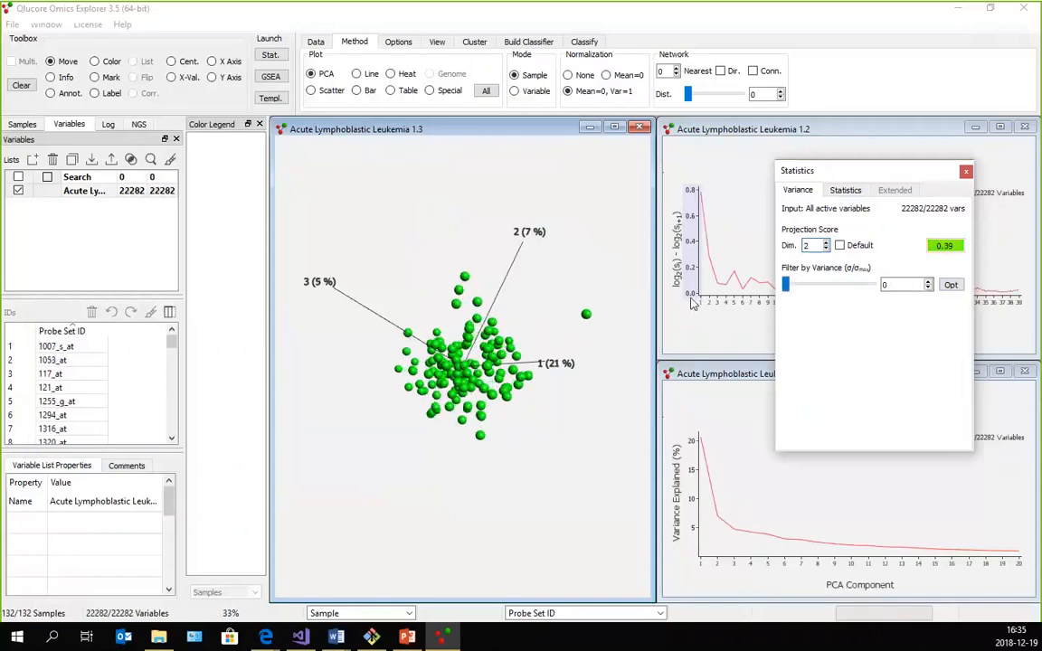
- Optimize the variance filter by projection score for dimension 2 and inspect the sample clusters in the PCA plot
drag(541, 383, 425, 396)
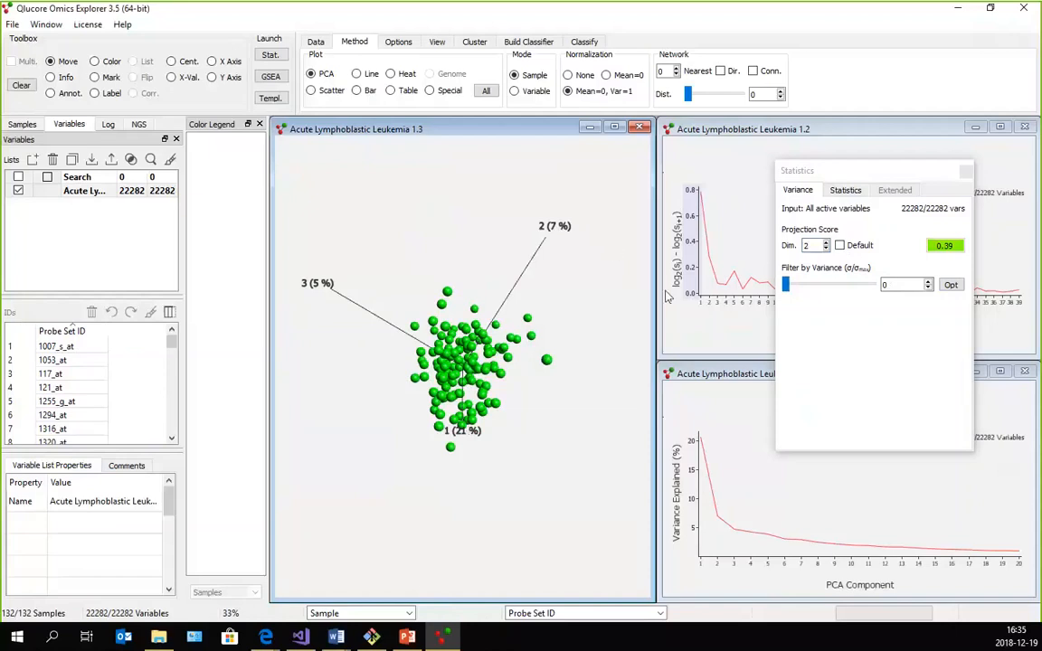
drag(579, 367, 499, 517)
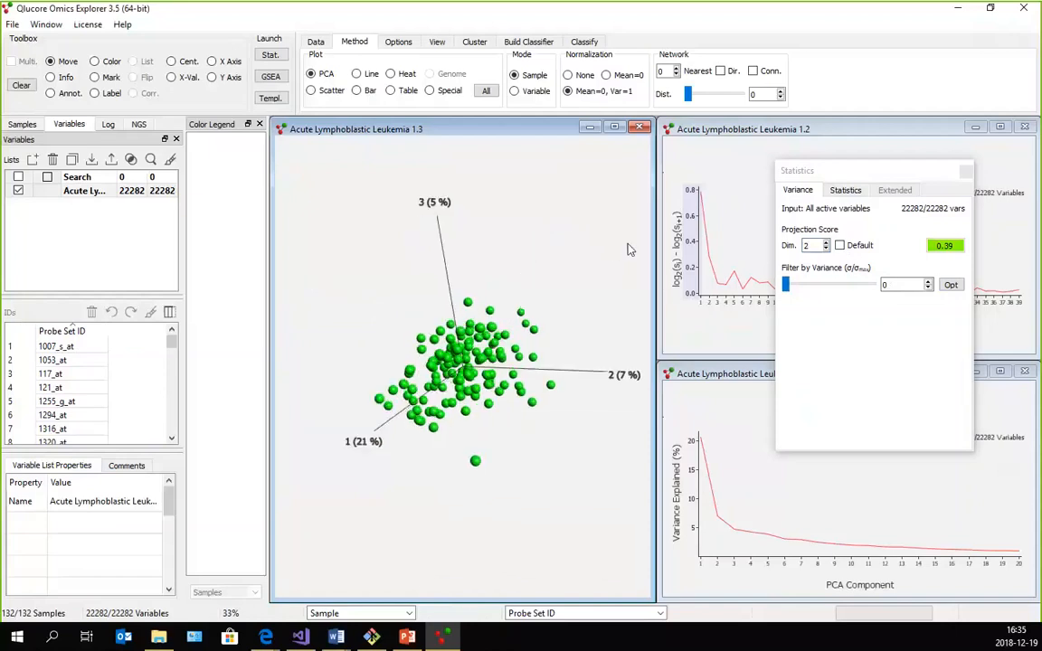
click(949, 287)
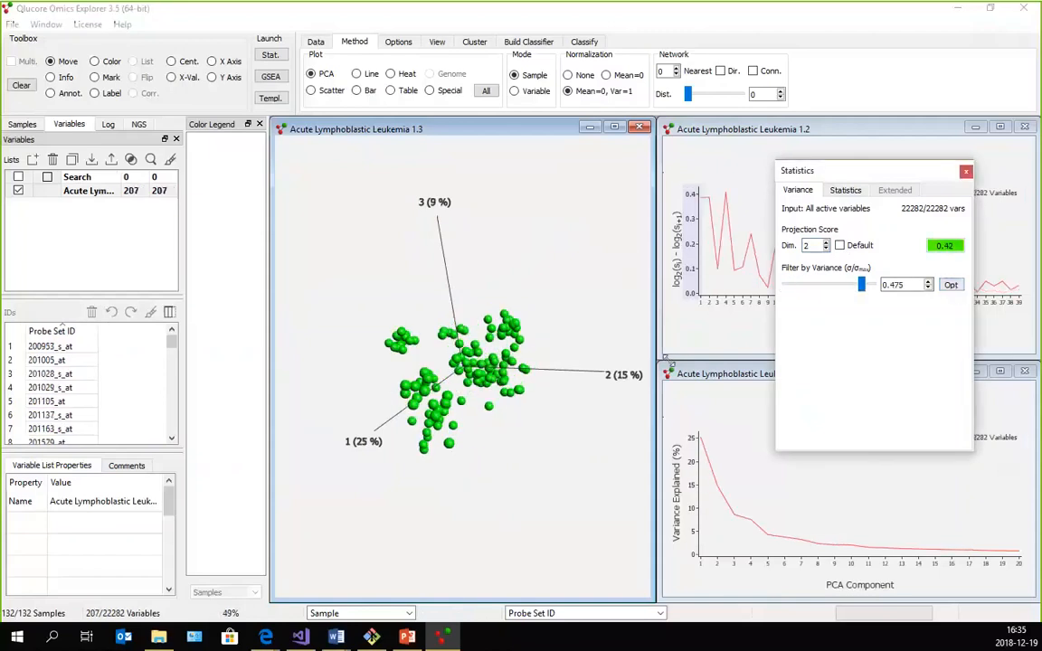
drag(565, 337, 432, 333)
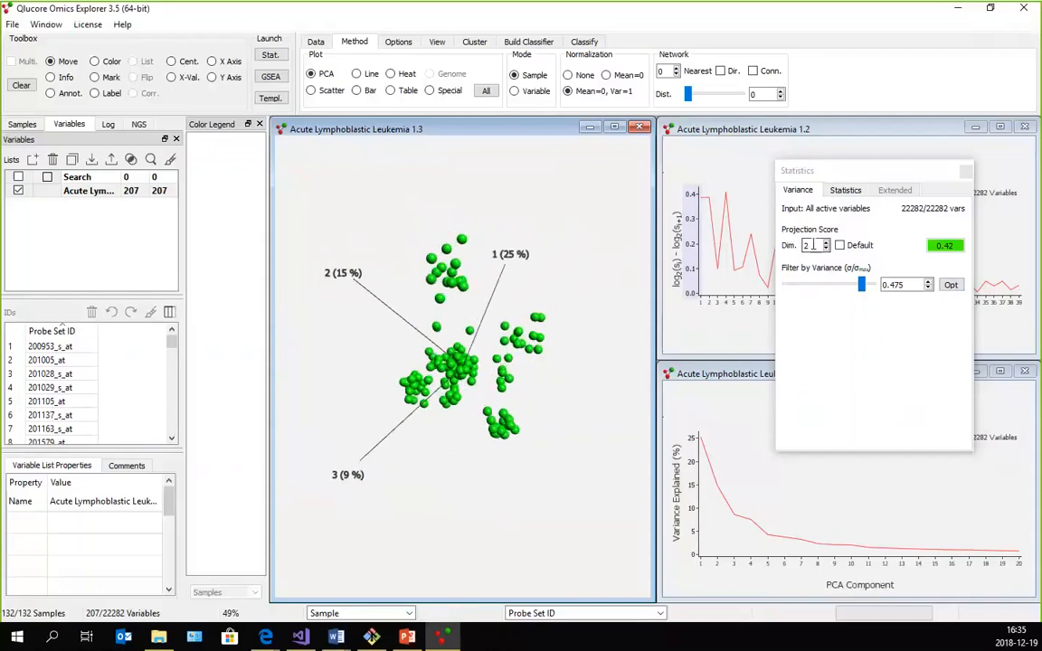
- Repeat the variance filter optimization from 0 with projection score dimension 1 and inspect the PCA plot
click(826, 249)
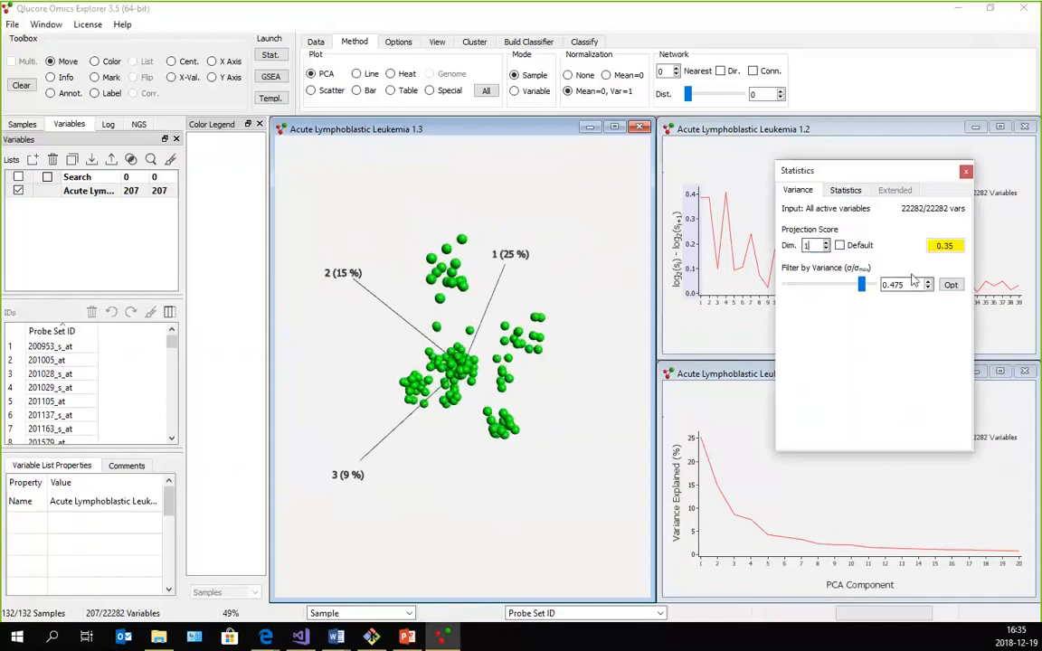
drag(861, 284, 780, 288)
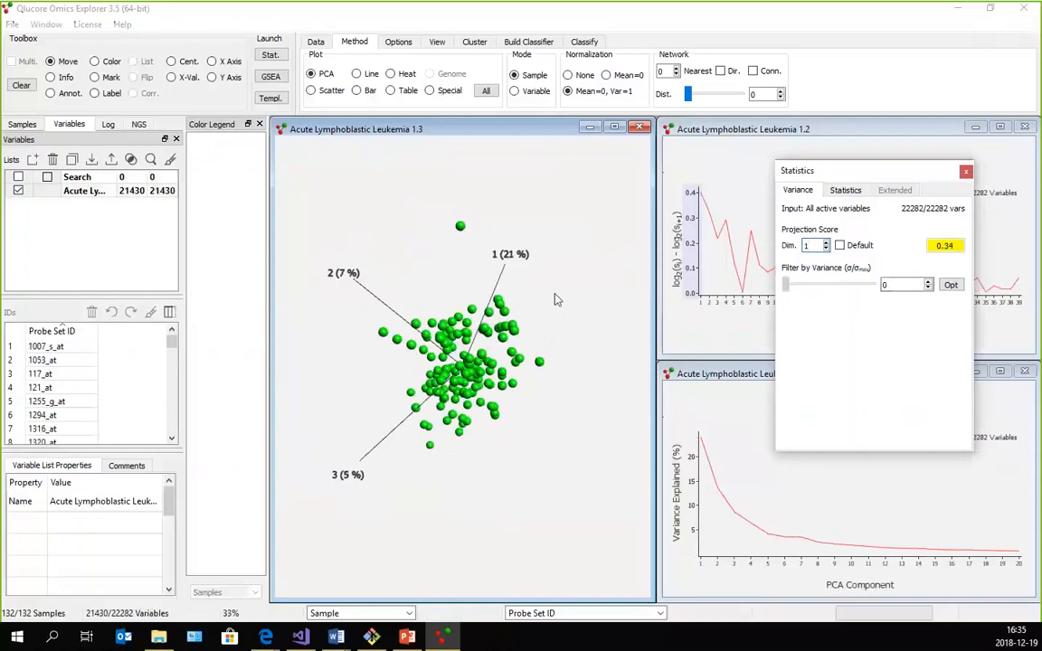
drag(500, 327, 592, 389)
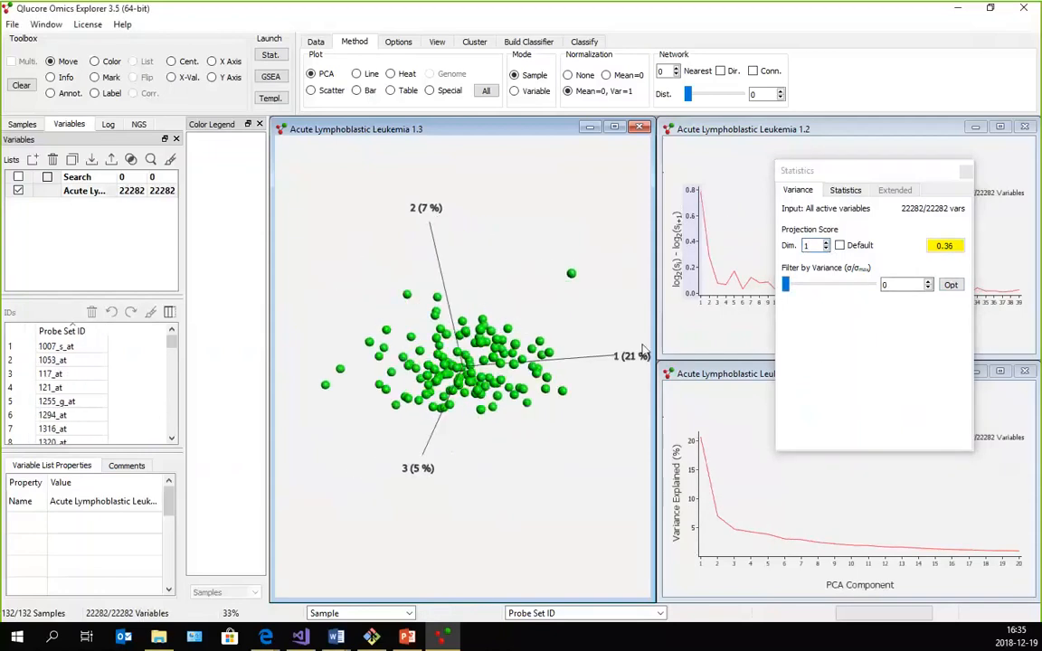
click(950, 285)
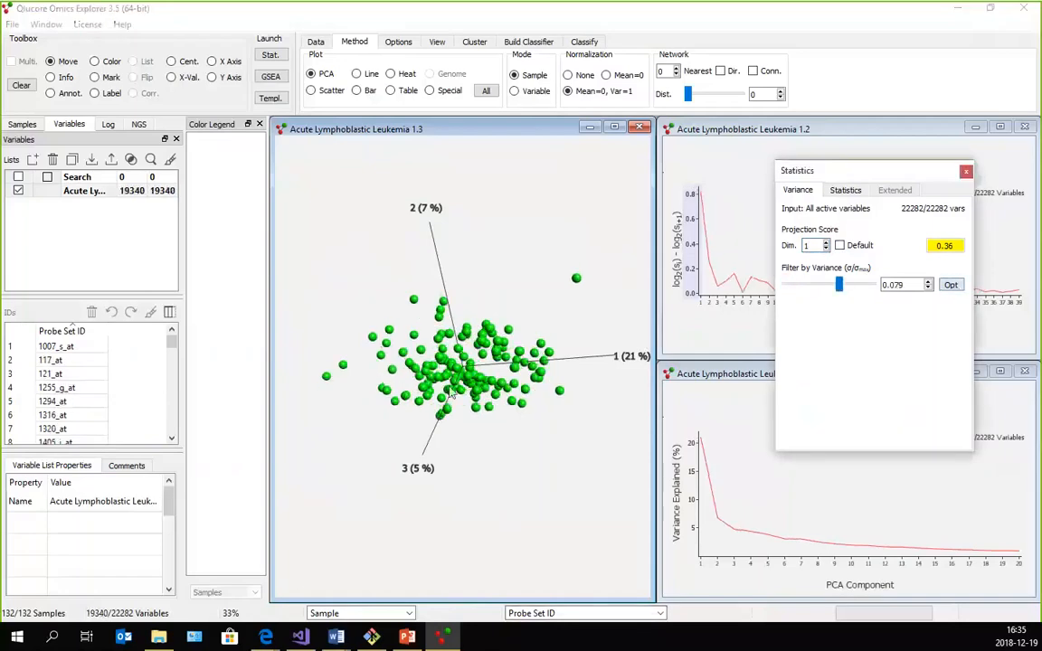
drag(343, 298, 485, 298)
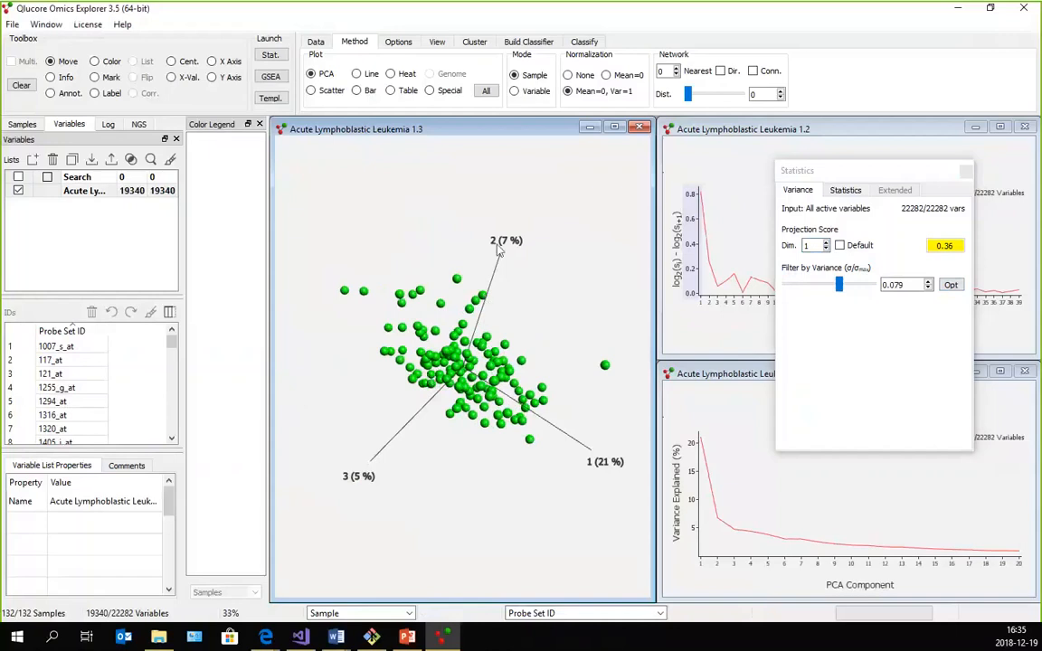
- Set the projection score dimension to 6, re-optimize the variance filter from 0 and inspect the sample clusters in the PCA plot
click(812, 246)
key(BackSpace)
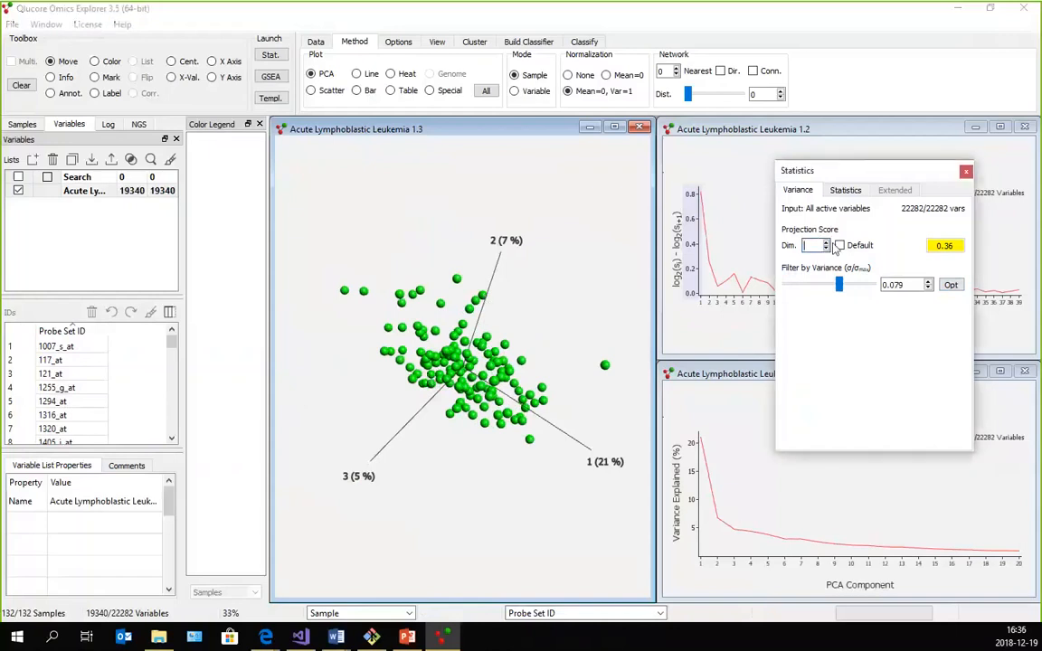
text(6)
drag(837, 284, 684, 283)
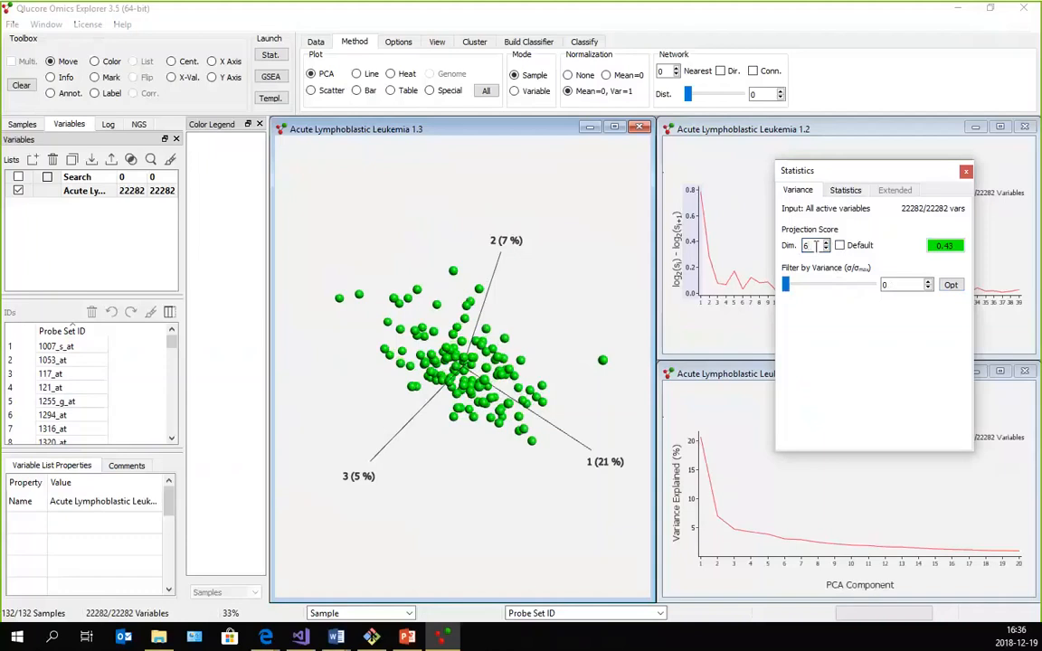
click(949, 284)
drag(511, 394, 420, 316)
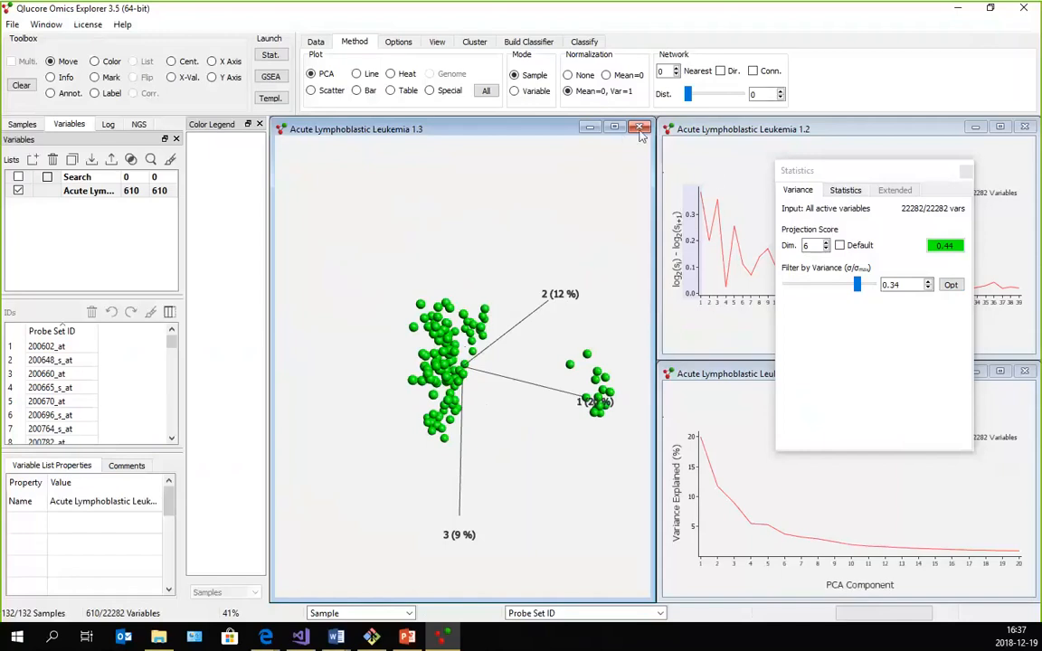
- Close the Statistics window and the Talus and Scree plots, and maximize the PCA plot
click(966, 171)
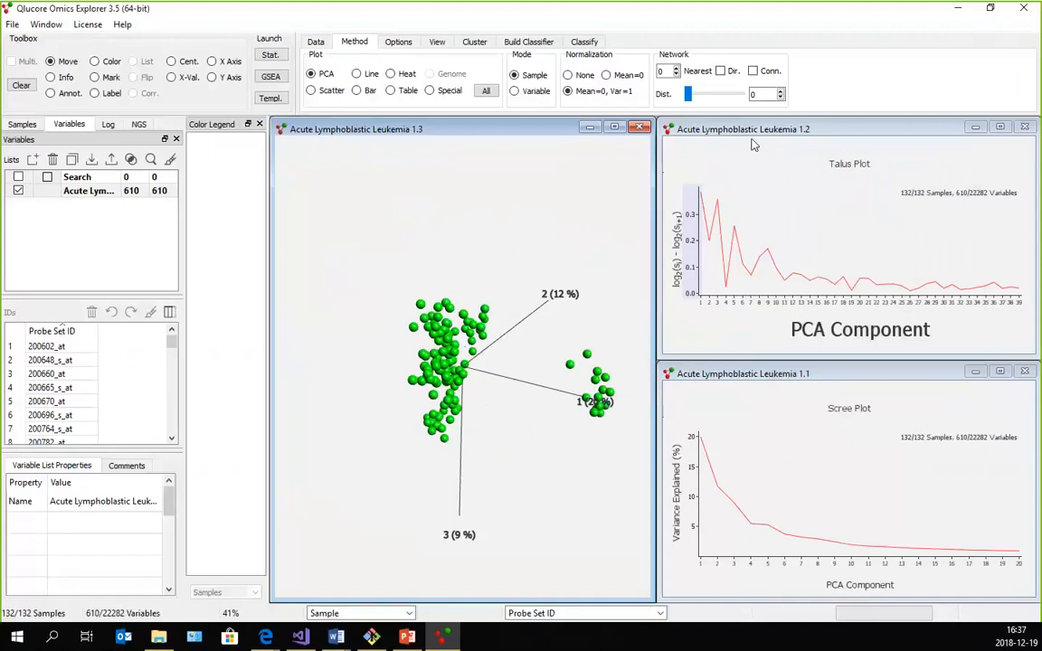
click(1024, 127)
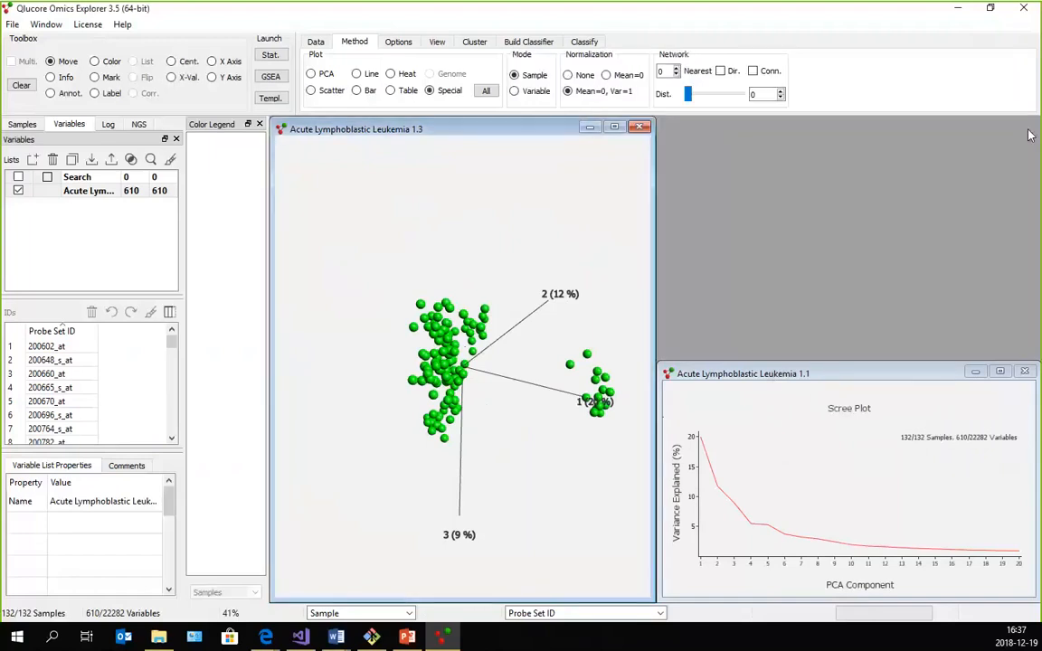
click(1024, 371)
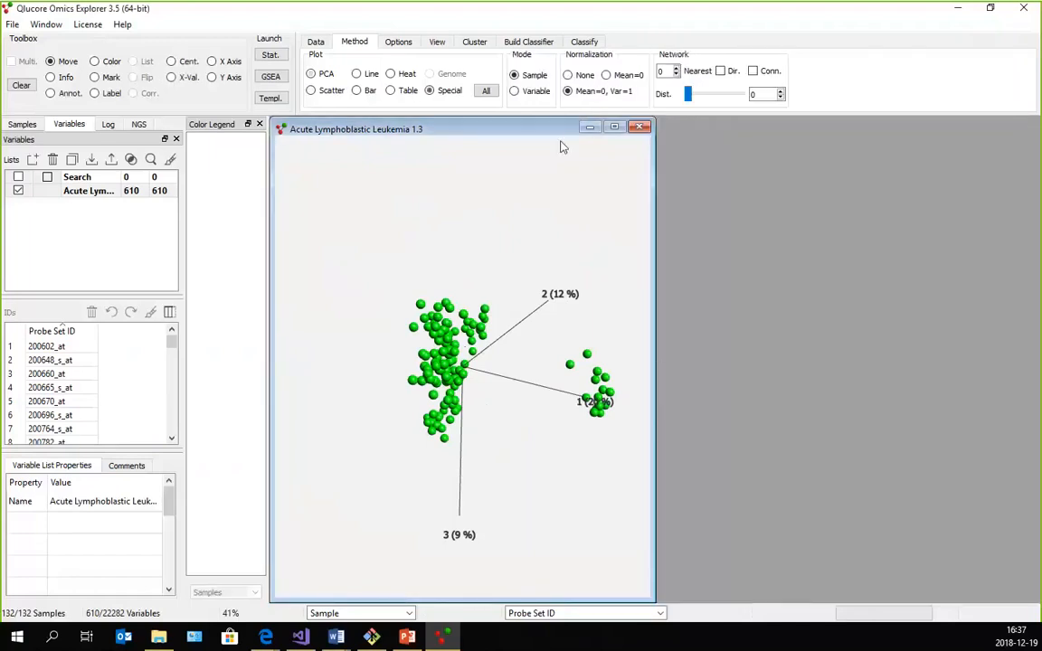
double_click(486, 131)
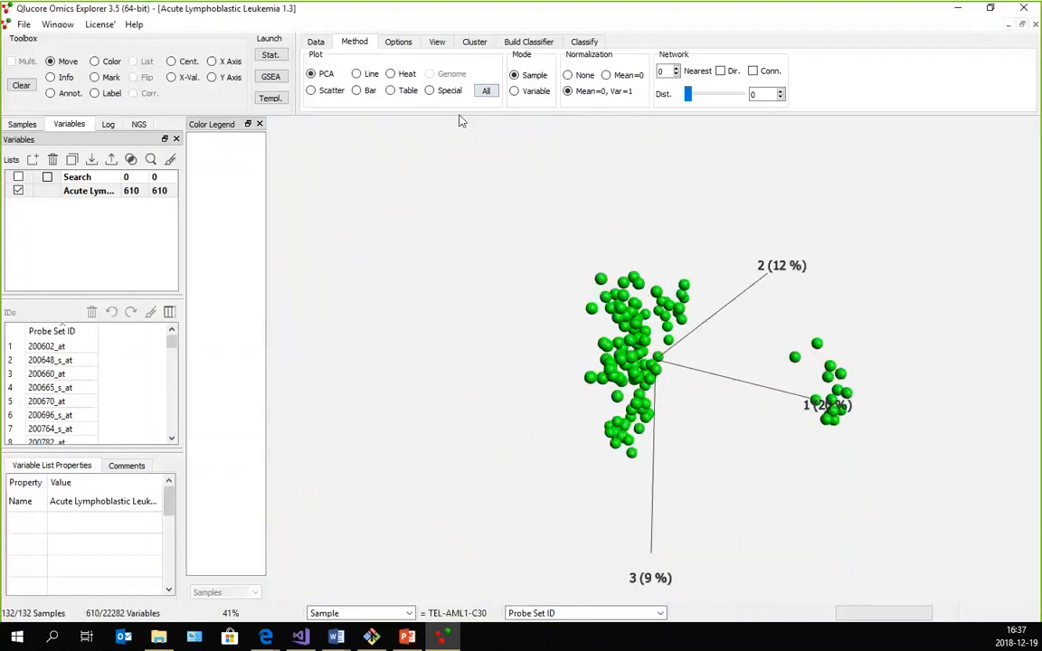
- Change the PCA plot to a box plot grouped by Leukemia Subtype on the X axis
click(357, 92)
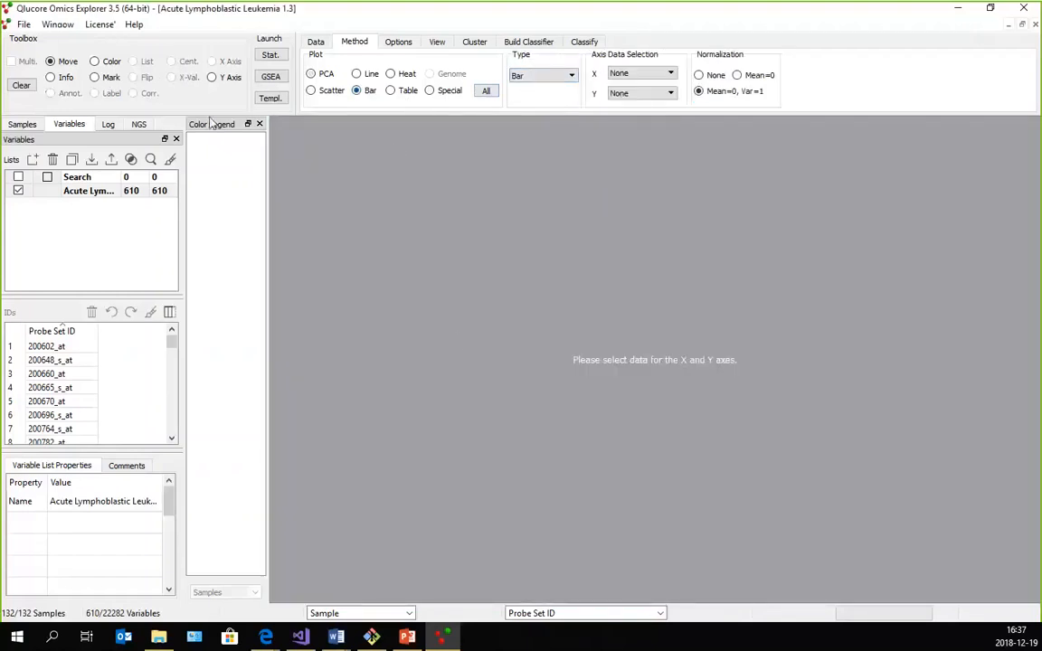
click(554, 82)
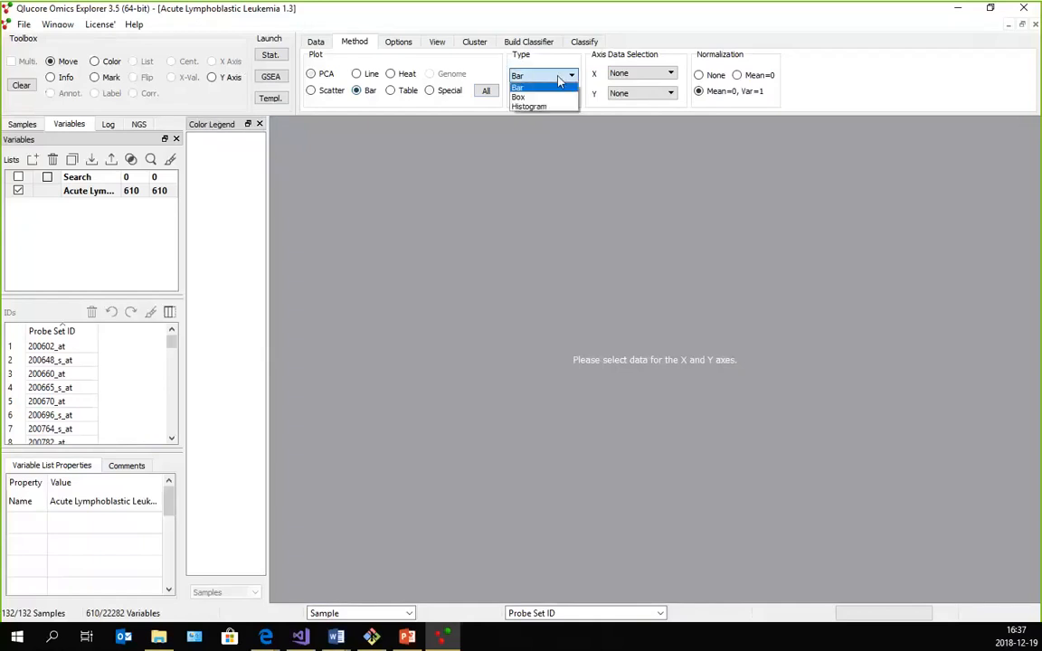
click(545, 94)
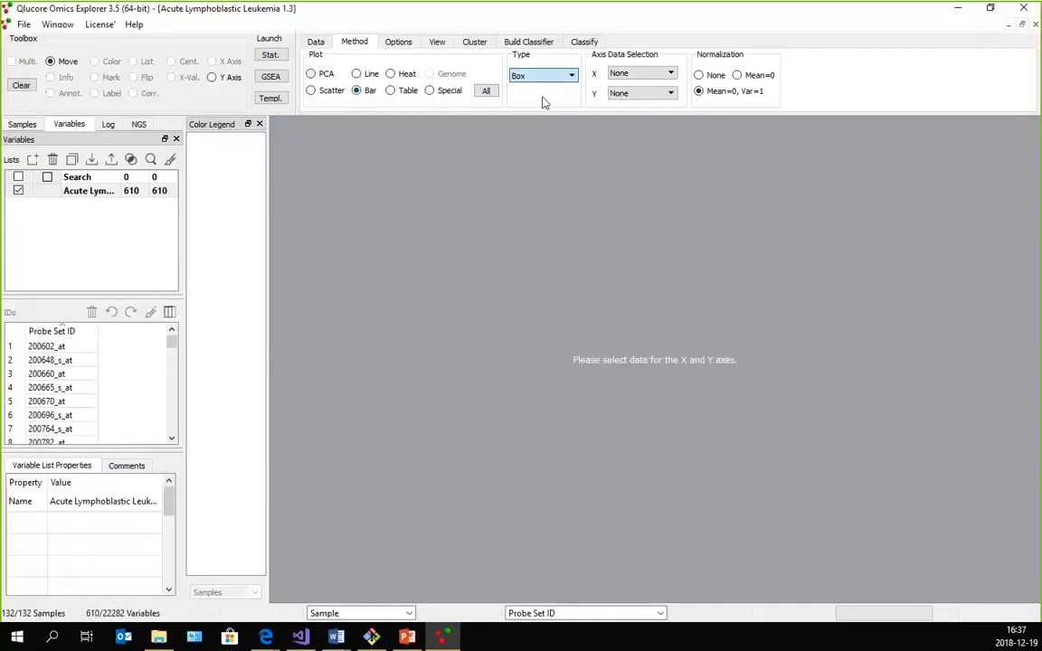
click(635, 74)
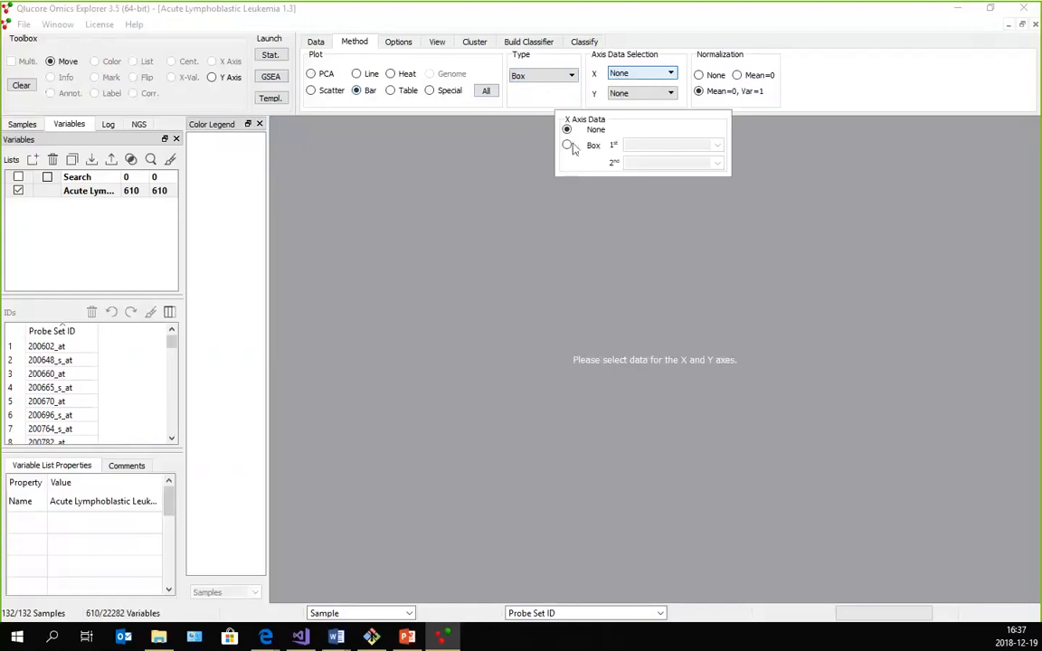
click(566, 147)
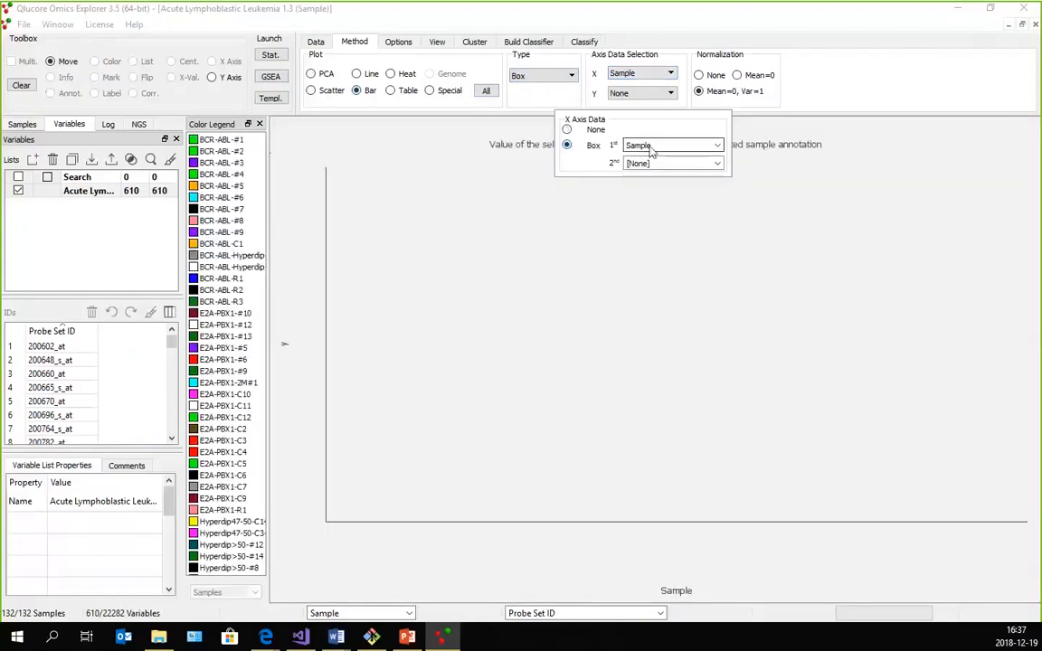
click(717, 145)
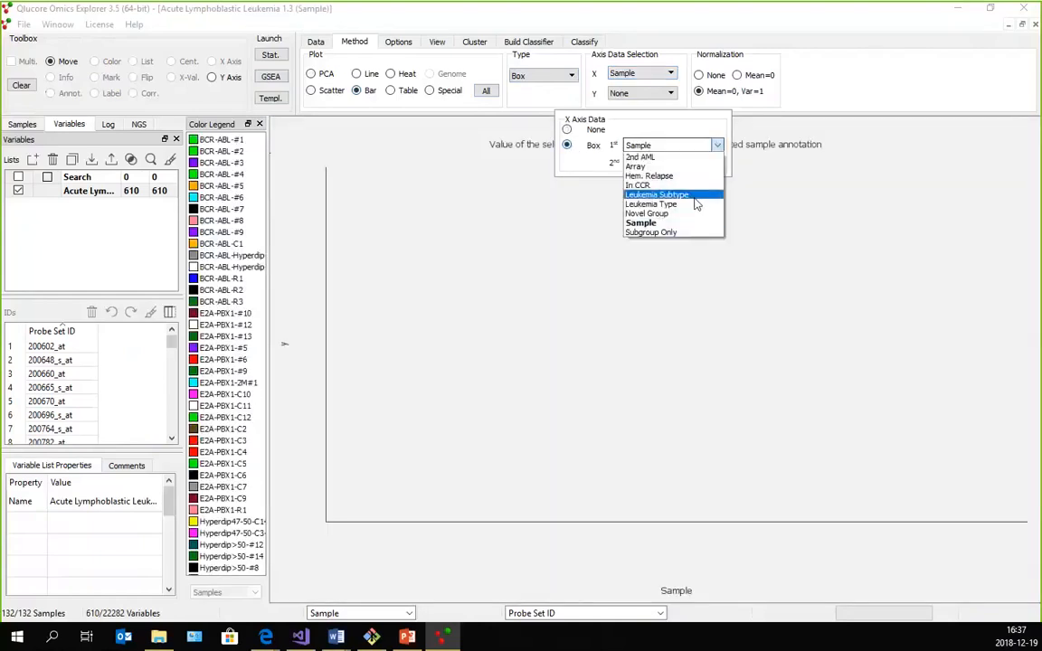
click(658, 195)
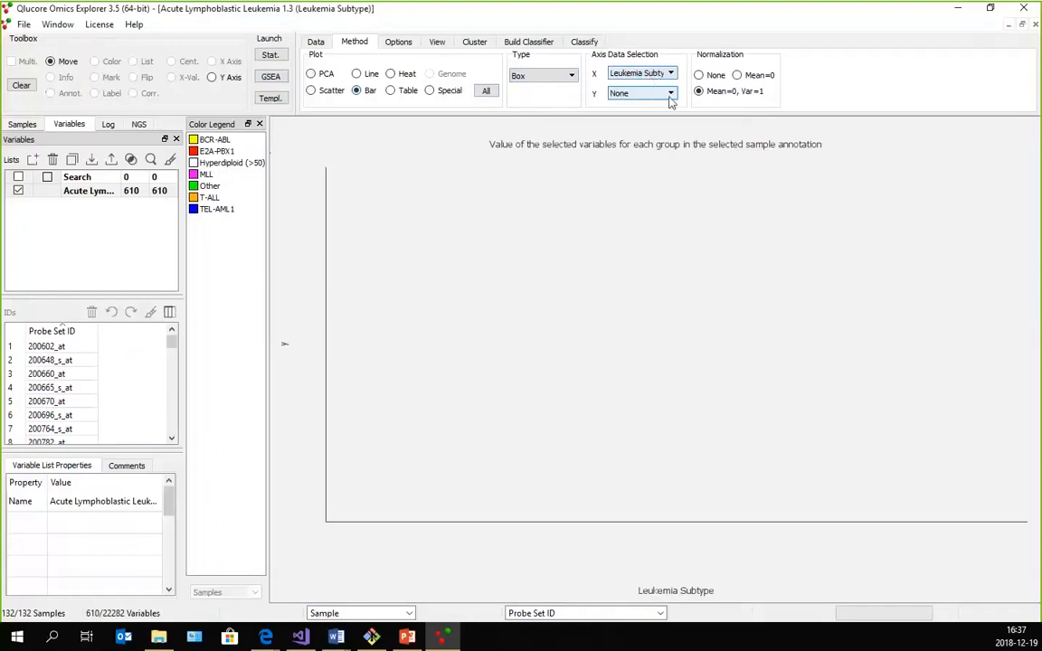
- Set the Y axis data to variables selected by the Y Axis tool and assign the Acute Lymphoblastic Leukemia variable list to it
click(669, 95)
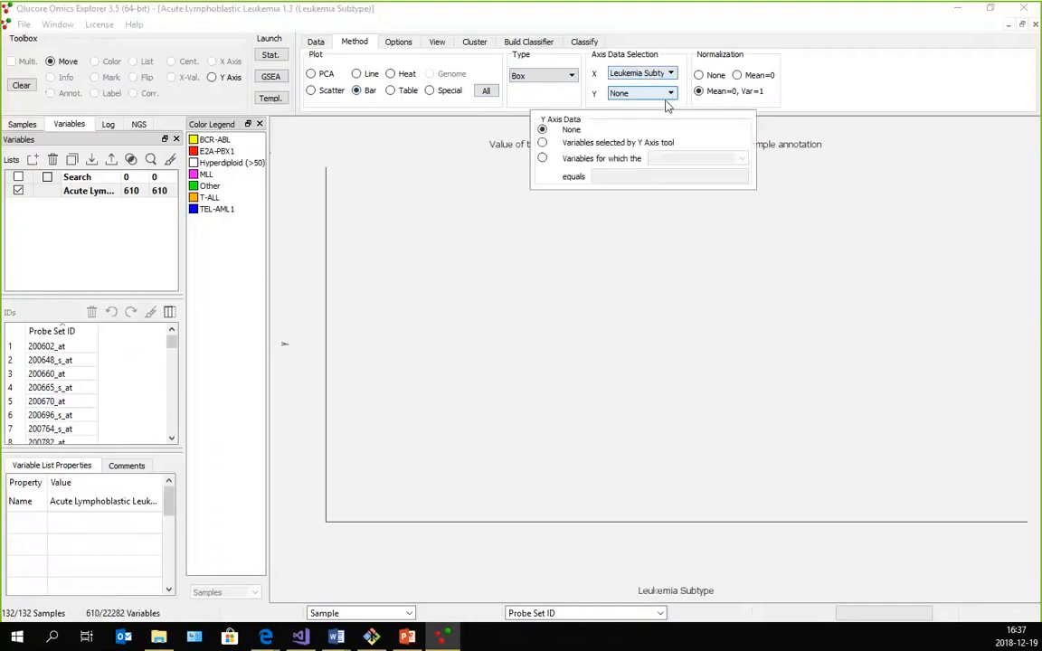
click(543, 144)
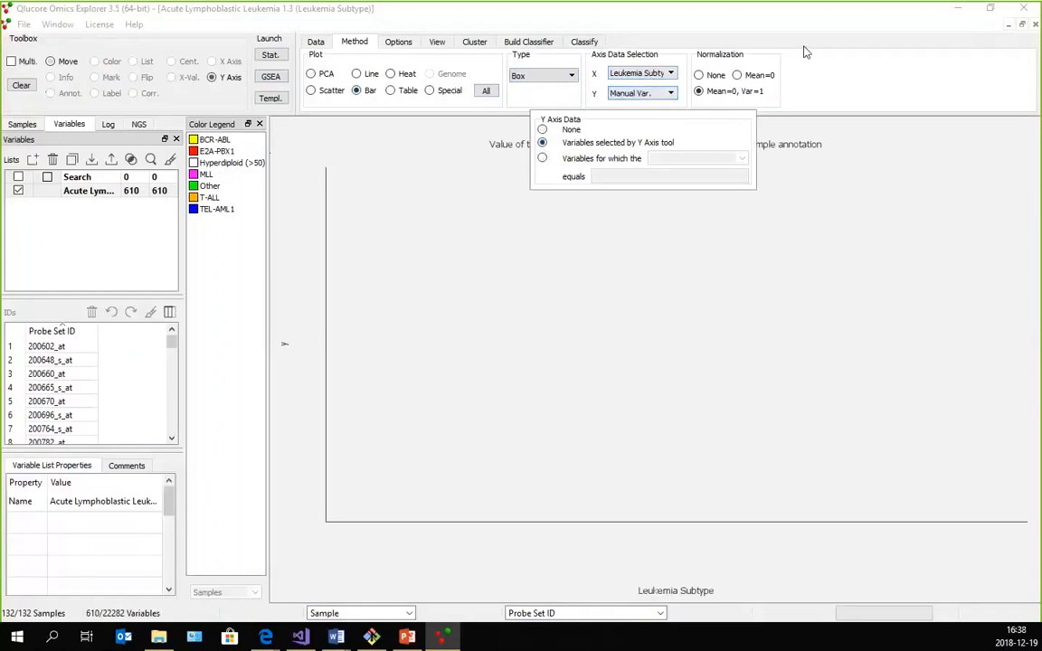
click(859, 68)
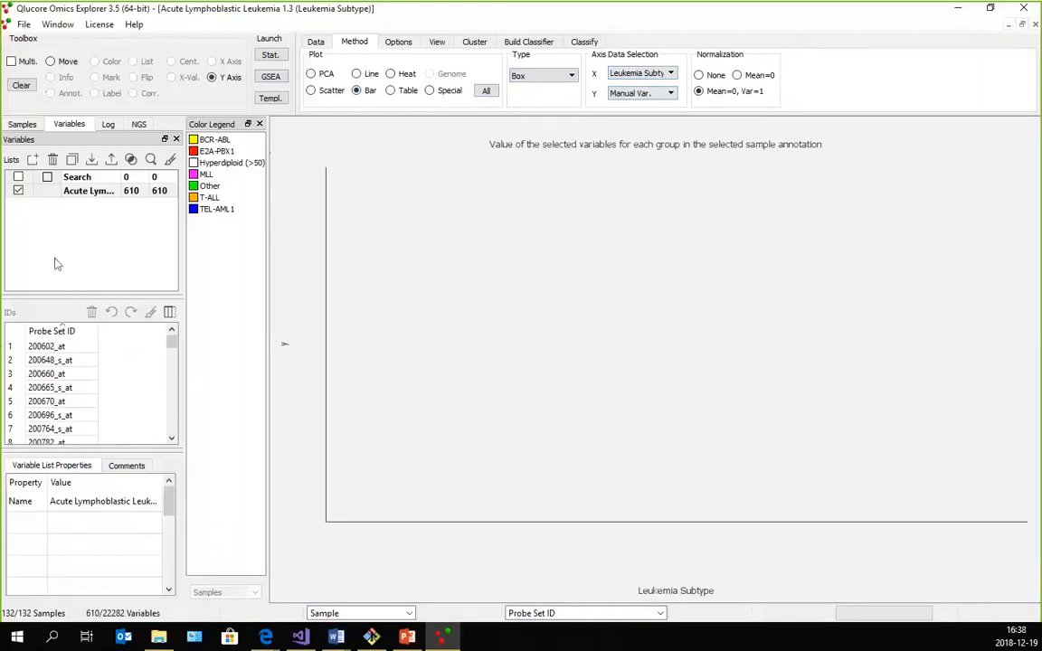
click(99, 189)
drag(90, 191, 286, 389)
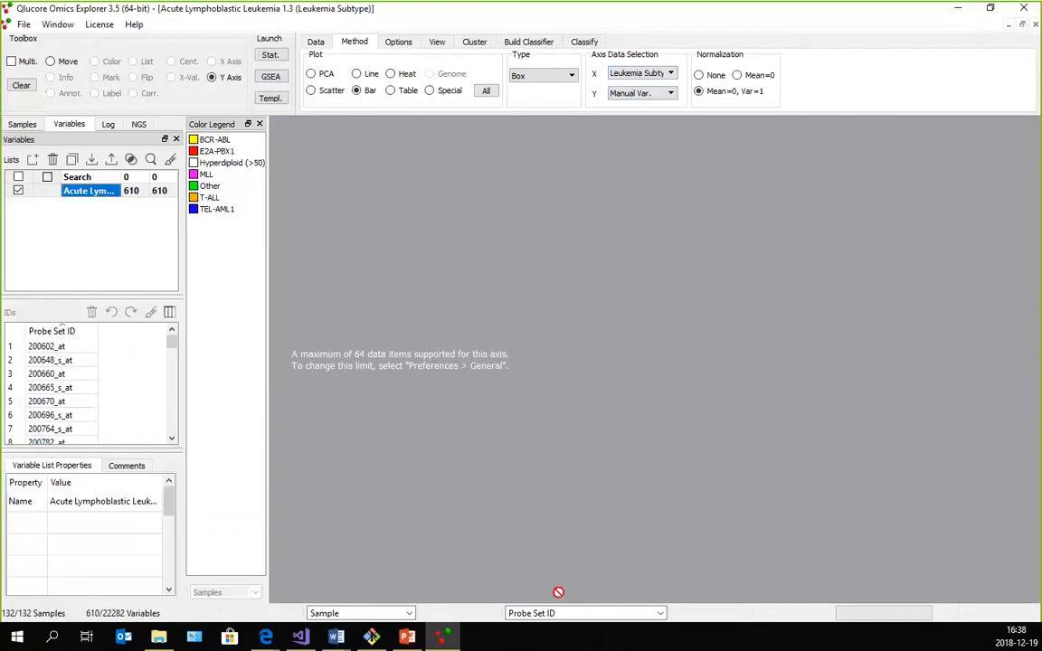
- Reopen the Statistics window, raise the variance filter to 0.81 to limit the box plots, and close the window
right_click(351, 188)
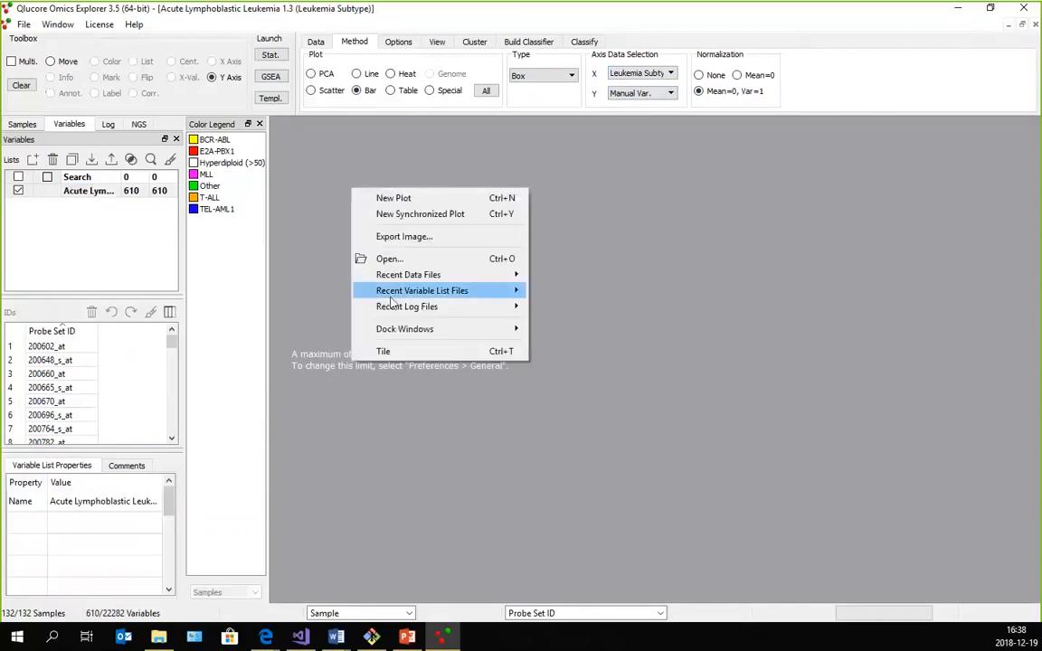
mouse_move(472, 327)
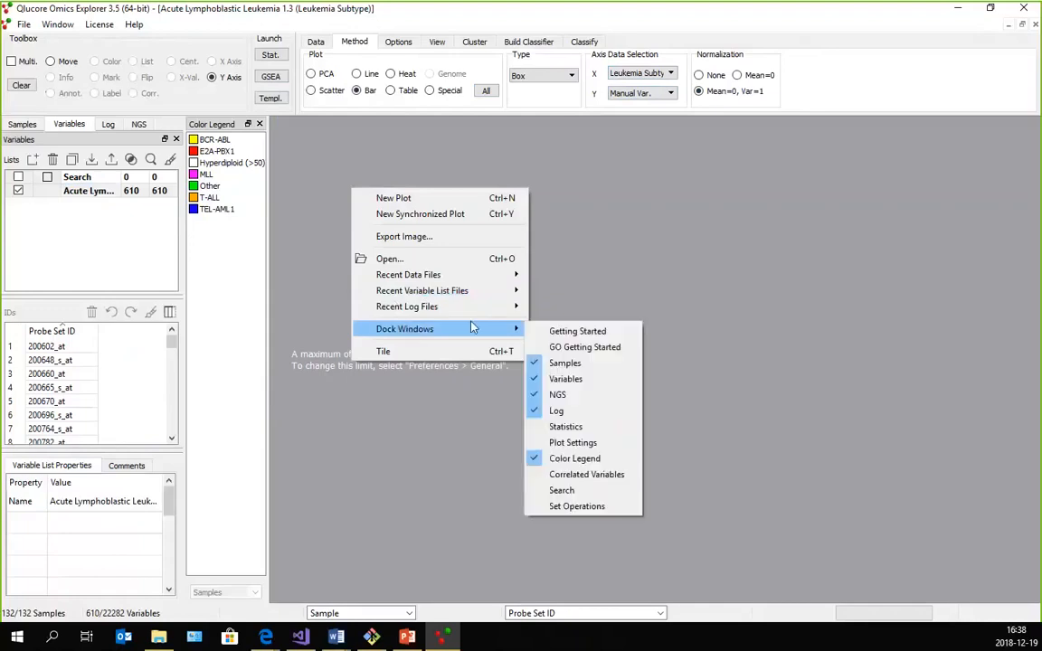
click(565, 426)
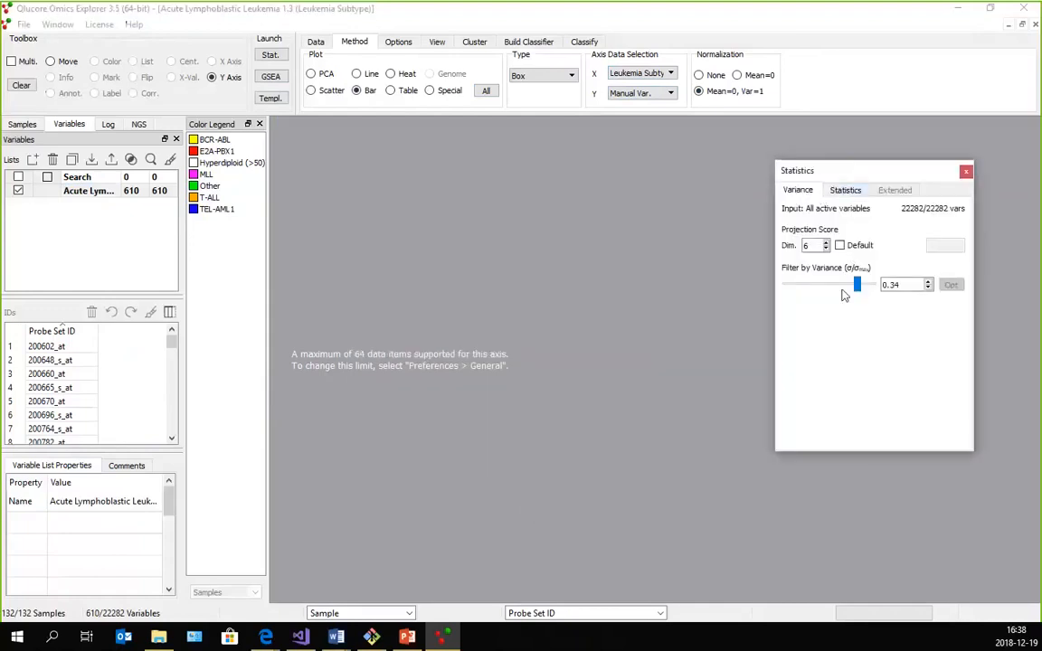
drag(859, 286, 869, 287)
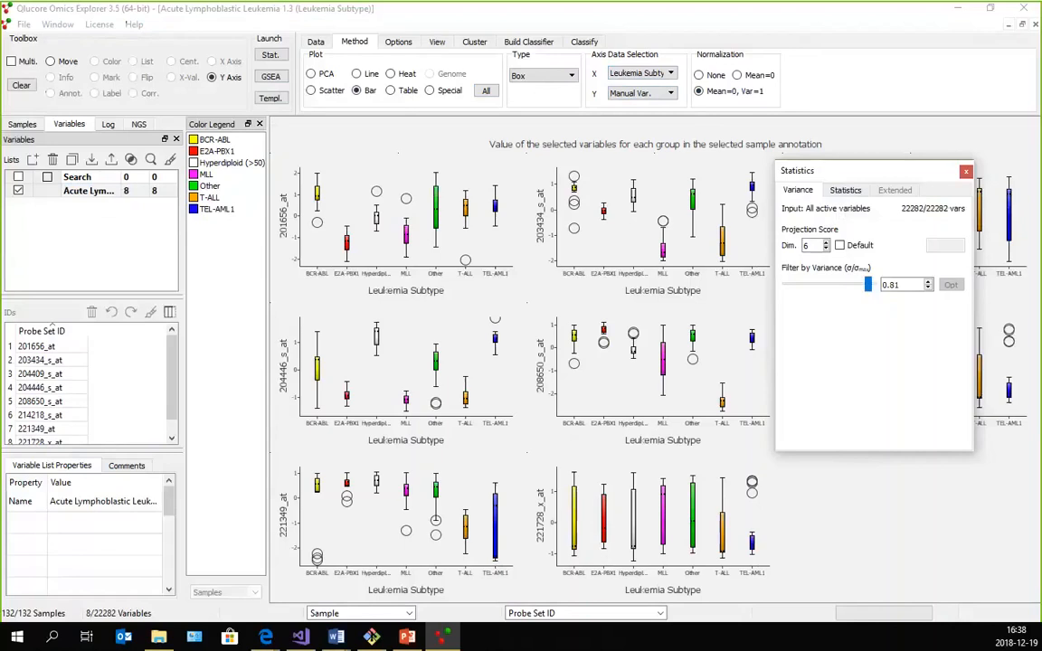
click(966, 172)
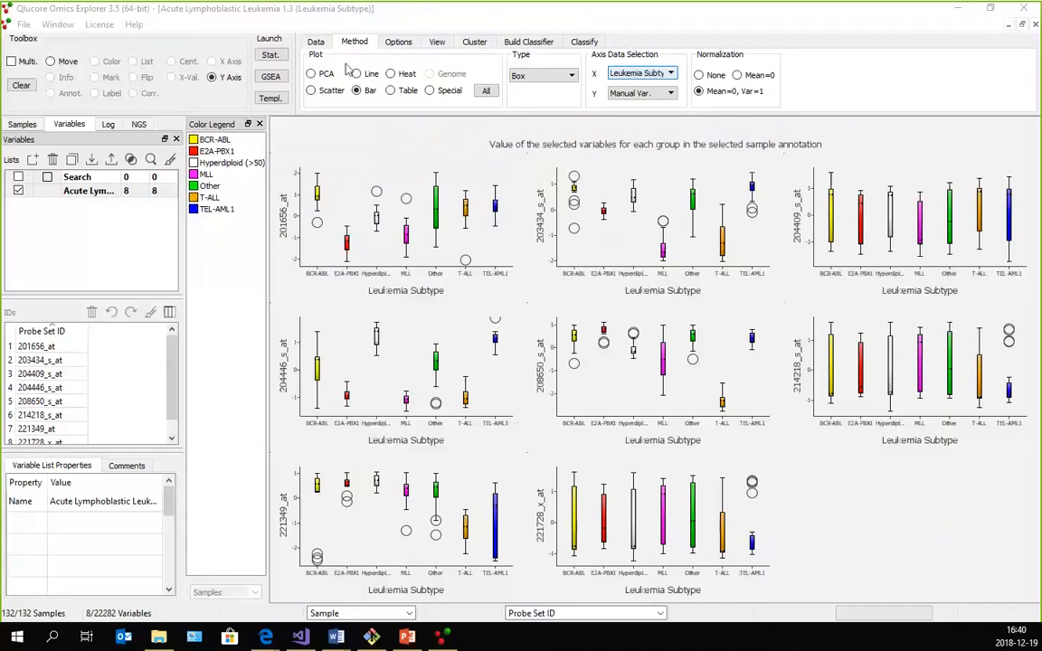
click(315, 42)
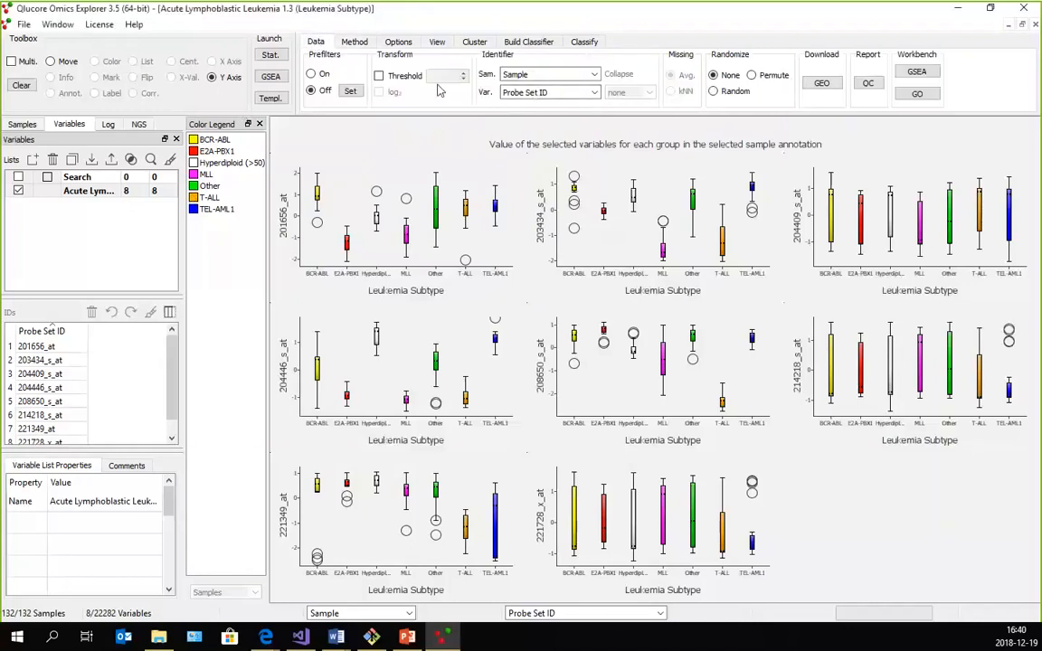
click(354, 41)
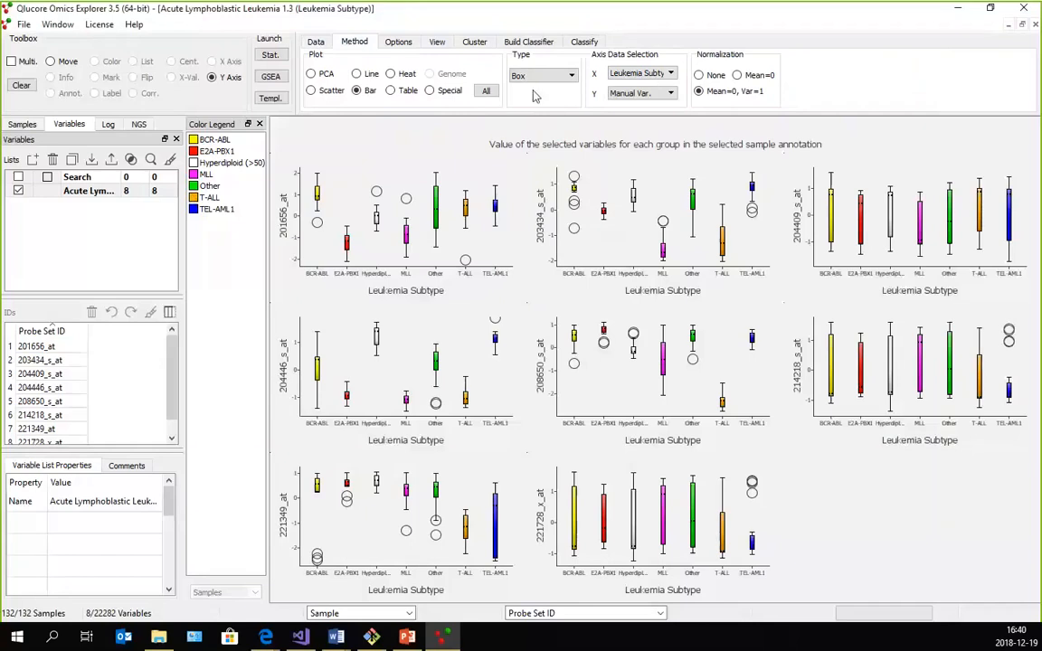
click(314, 44)
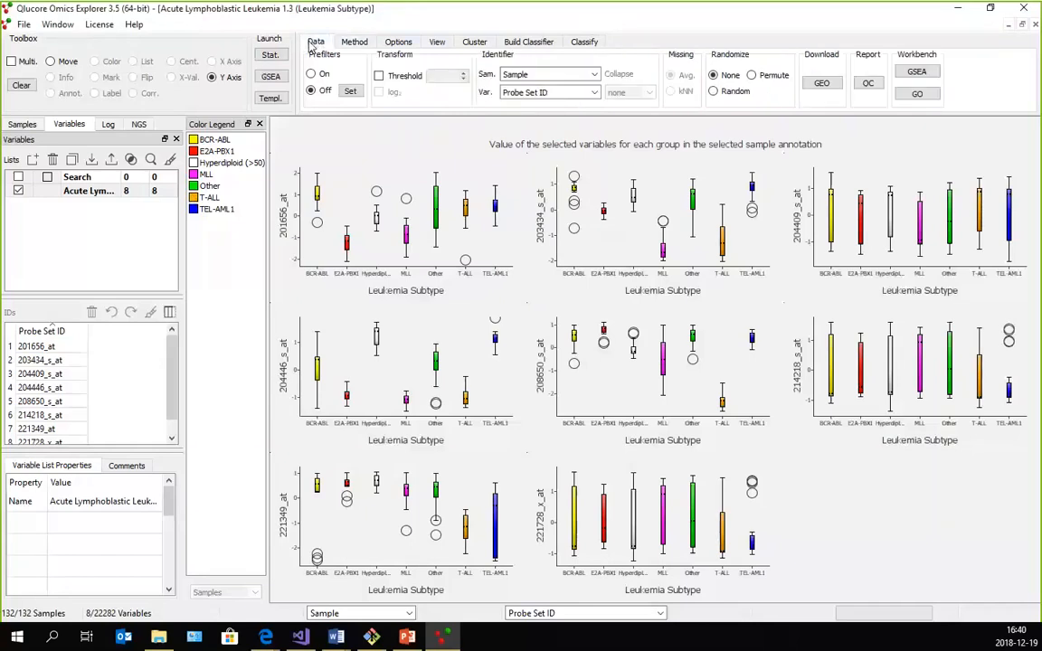
- Set the variable identifier to Gene Symbol and collapse the variables by average
click(593, 92)
click(572, 152)
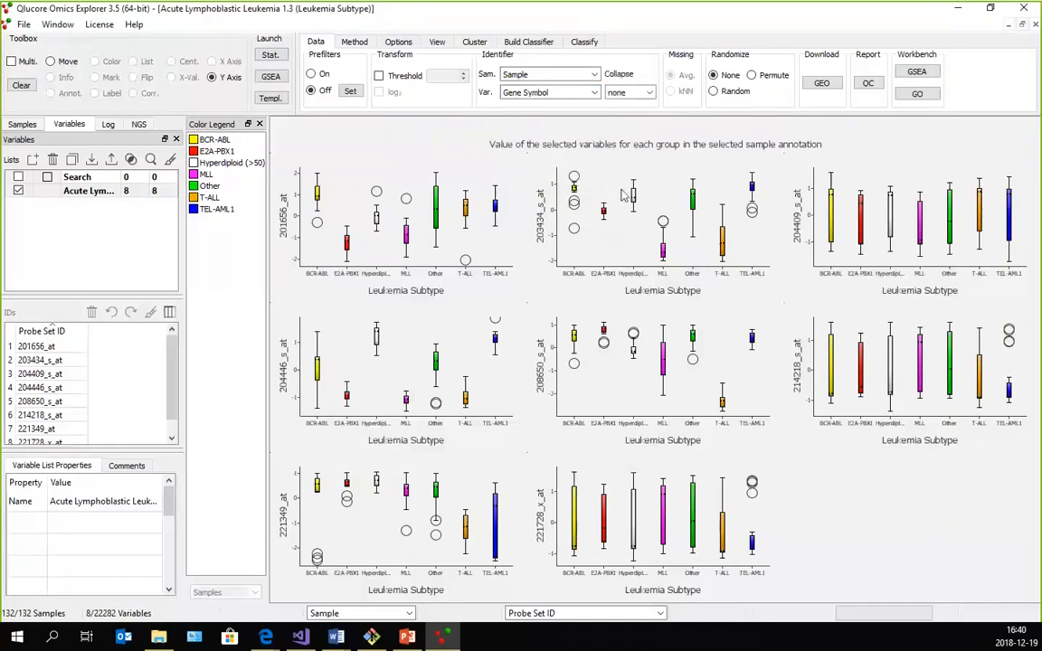
click(647, 94)
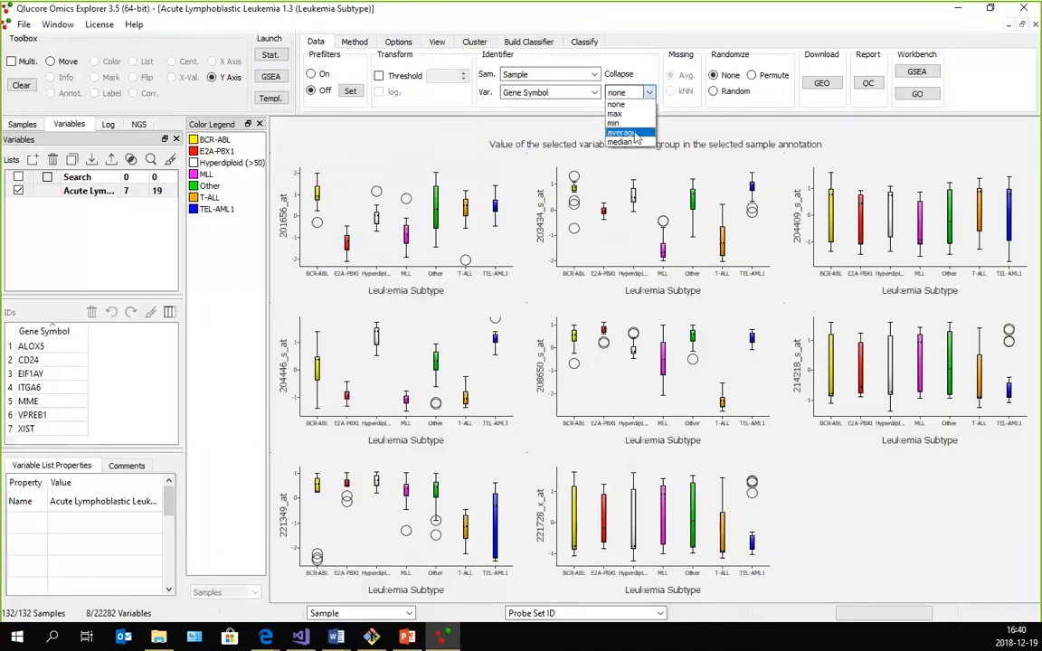
click(635, 134)
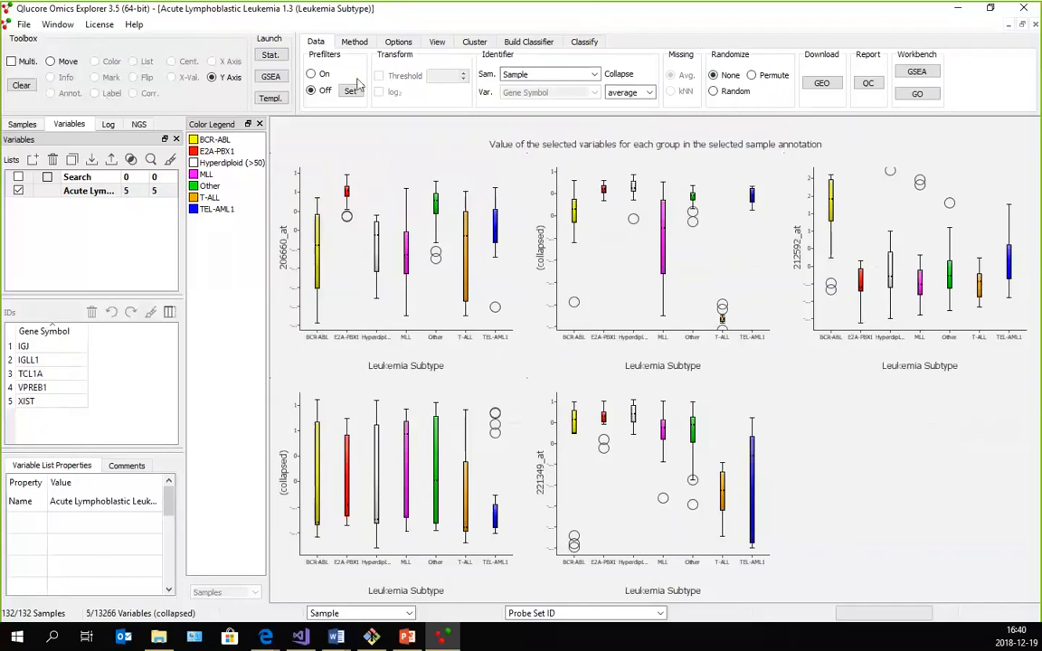
- Set the variable collapse back to none, keeping Gene Symbol as the variable identifier
click(649, 95)
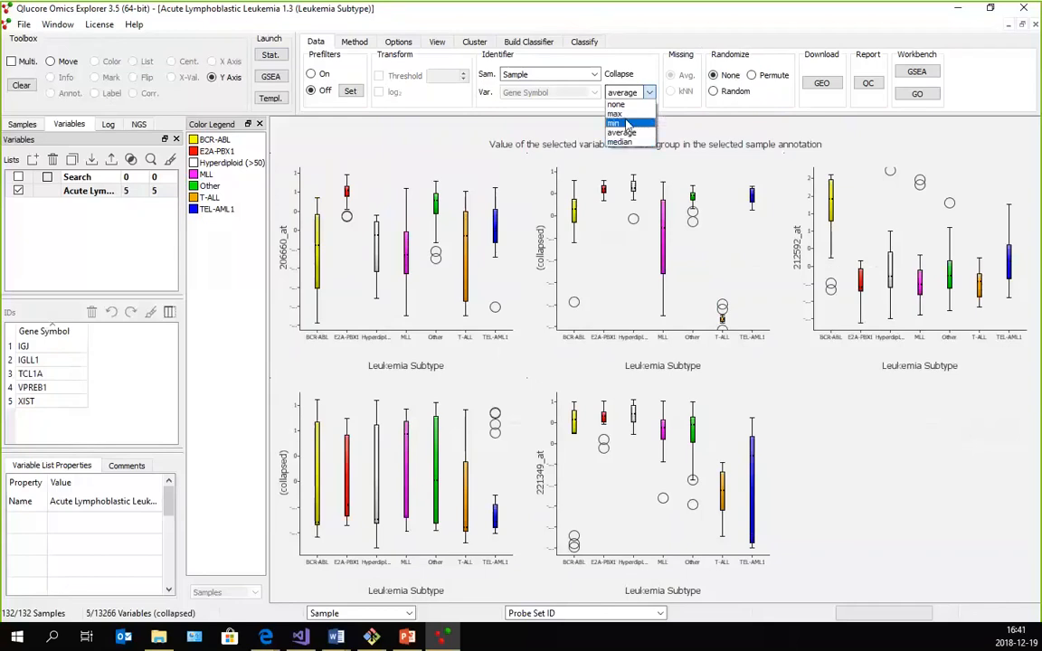
click(649, 93)
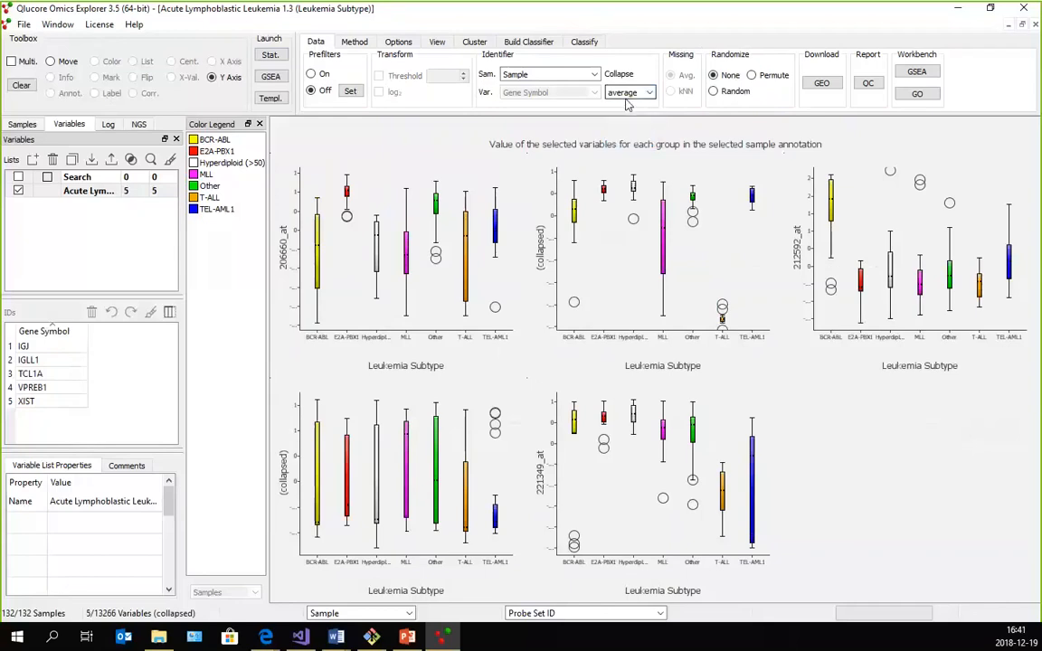
click(649, 93)
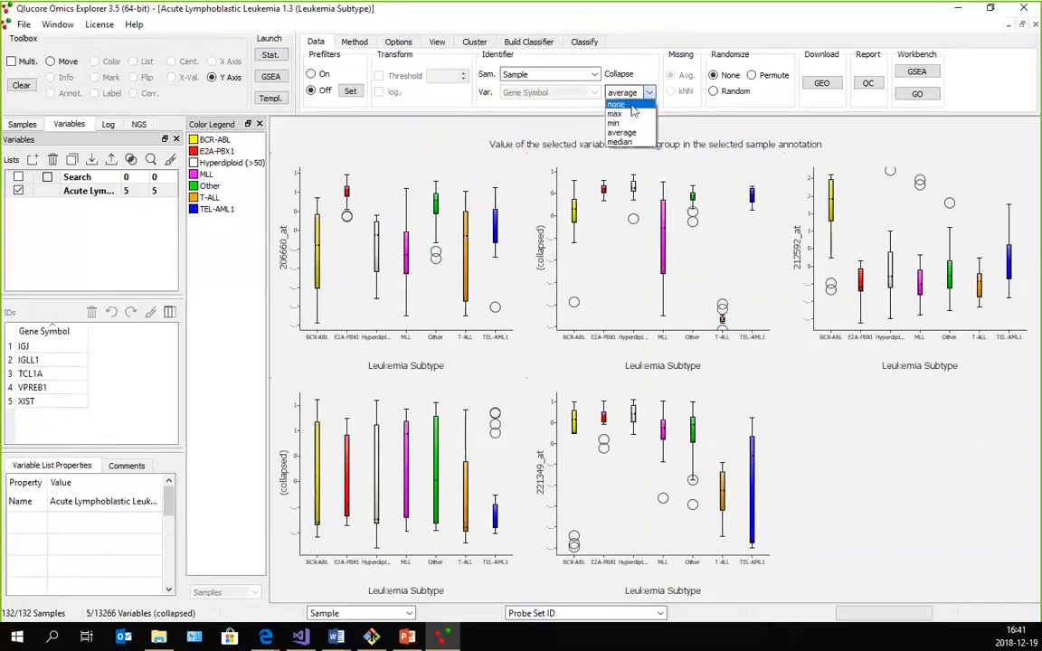
click(637, 107)
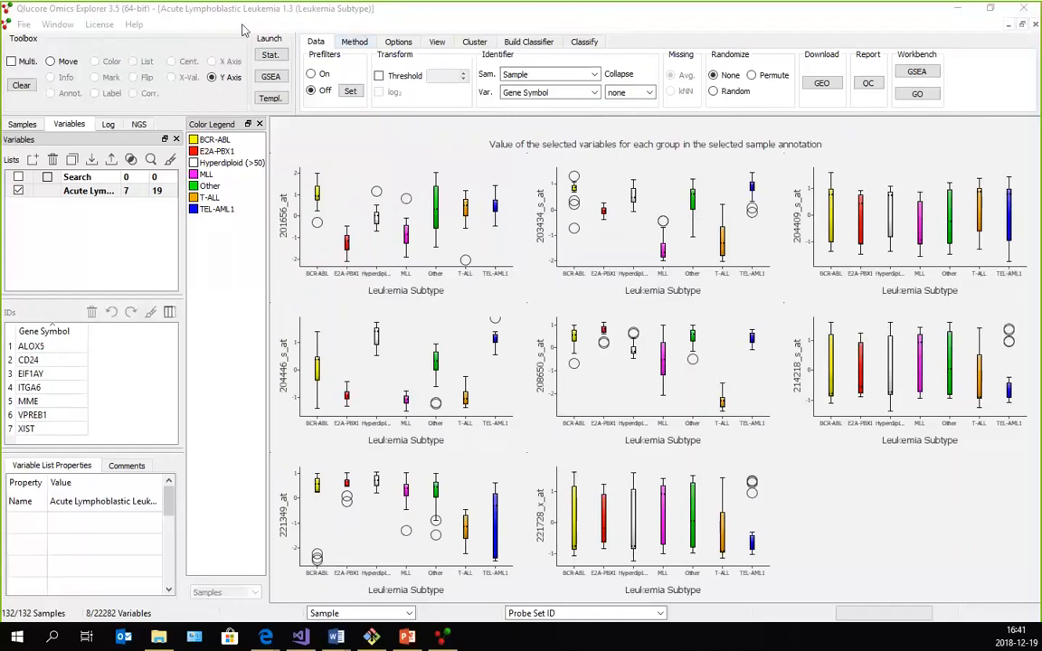
- Change the box plot to a scatter plot of the 2D t-SNE type
click(346, 45)
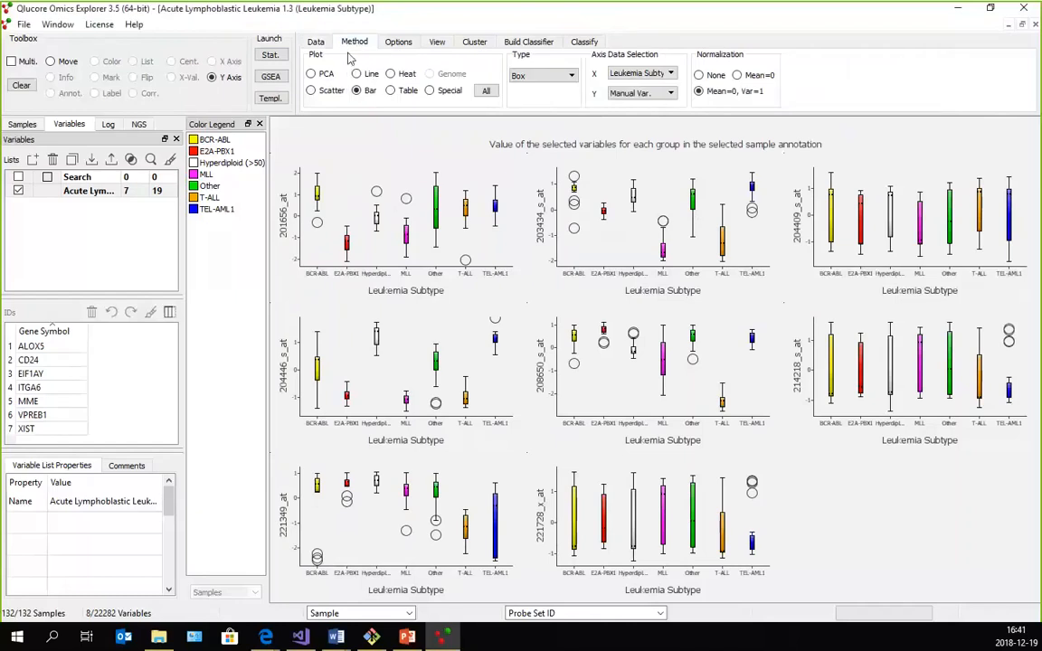
click(313, 91)
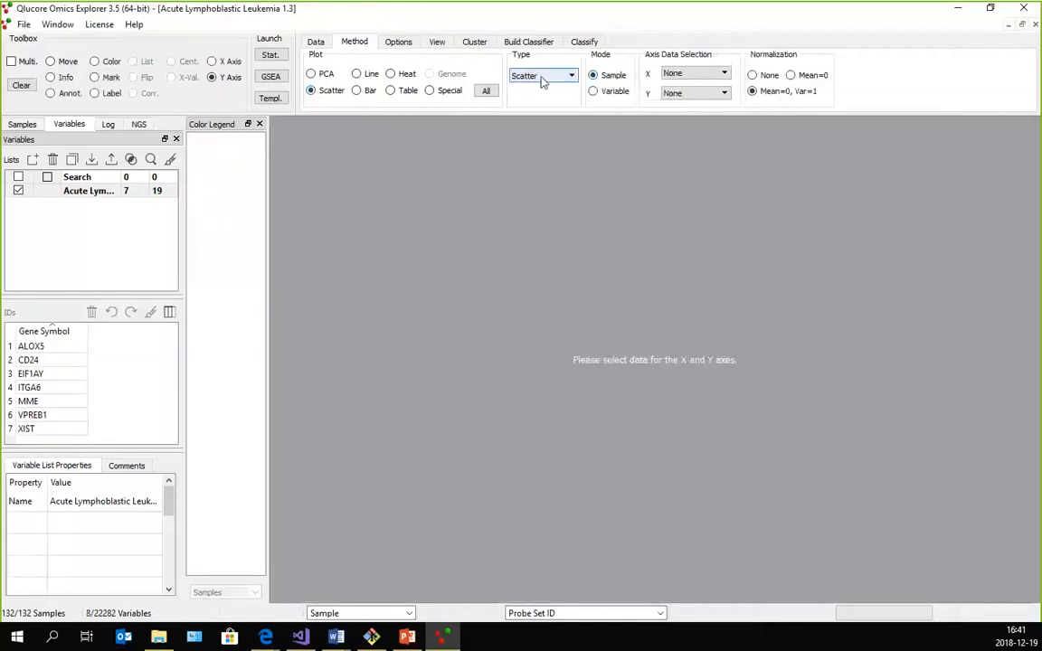
click(570, 77)
click(528, 107)
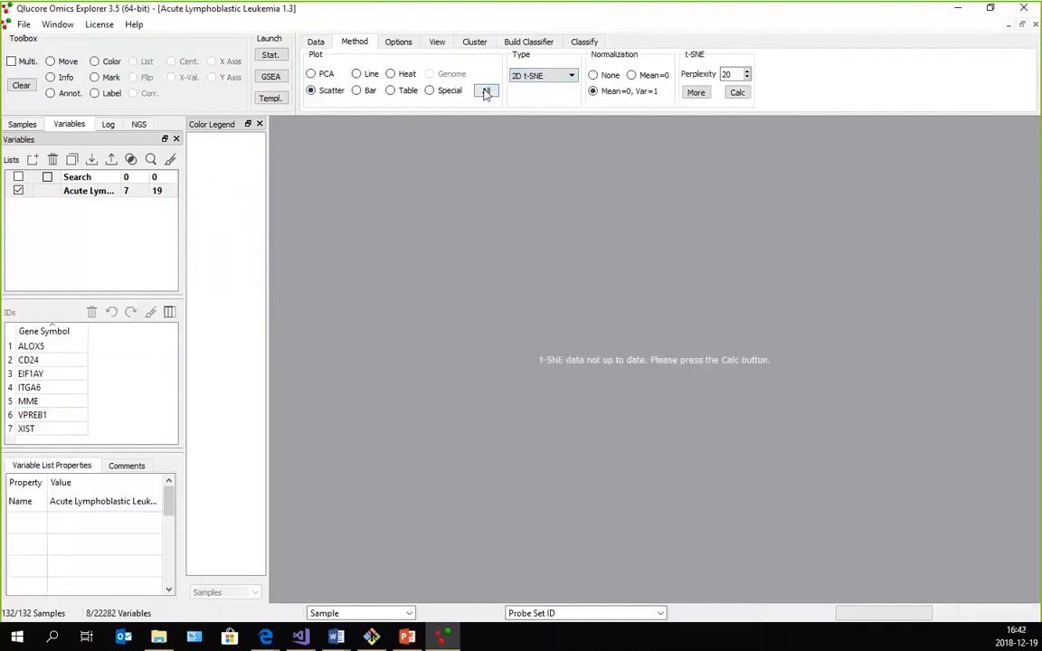
- Review the complete list of plot types, including where 2D t-SNE is offered, and close the list
click(487, 92)
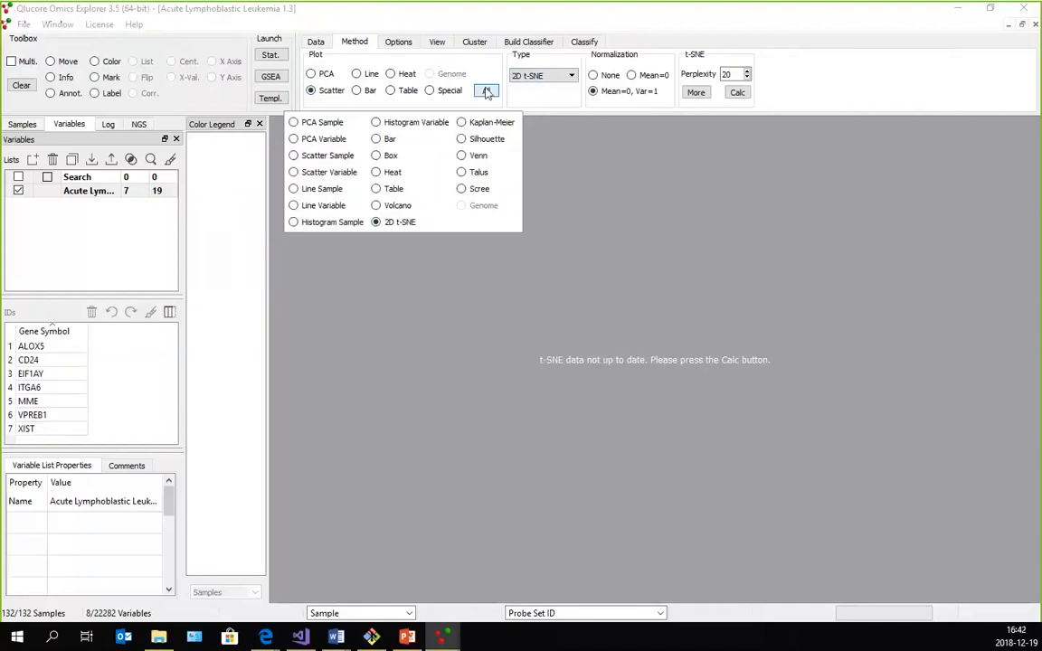
click(317, 90)
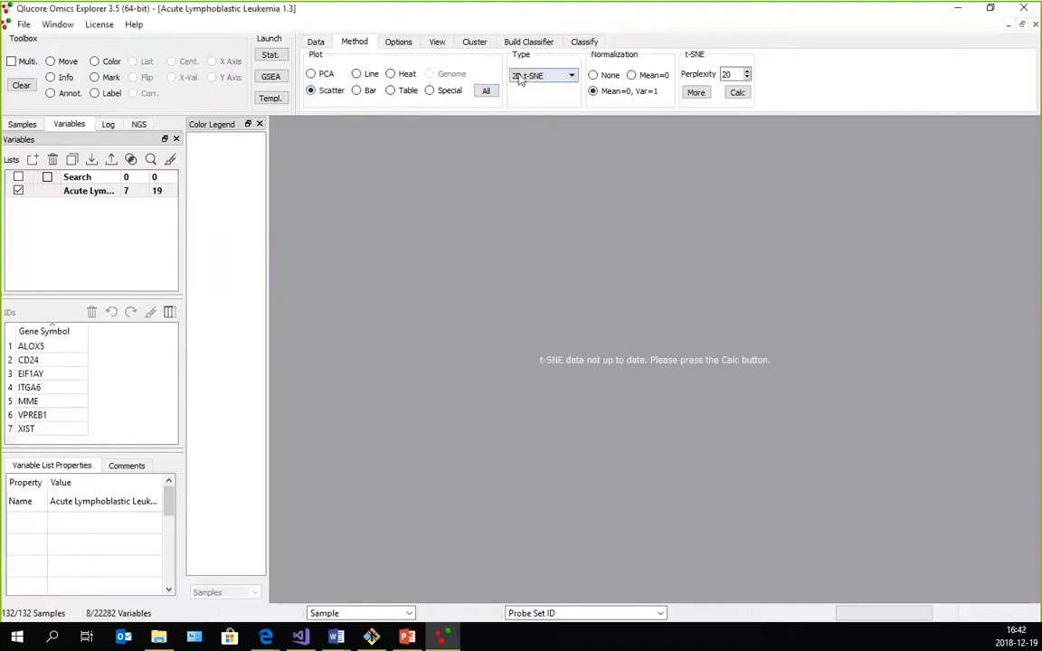
click(546, 77)
click(541, 75)
click(485, 91)
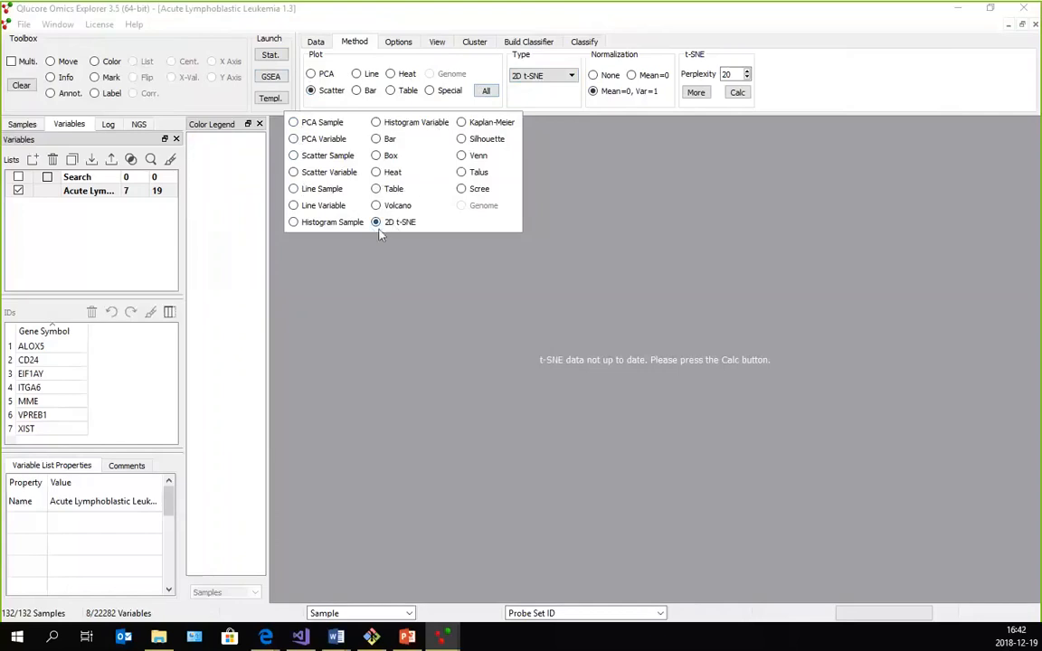
click(747, 92)
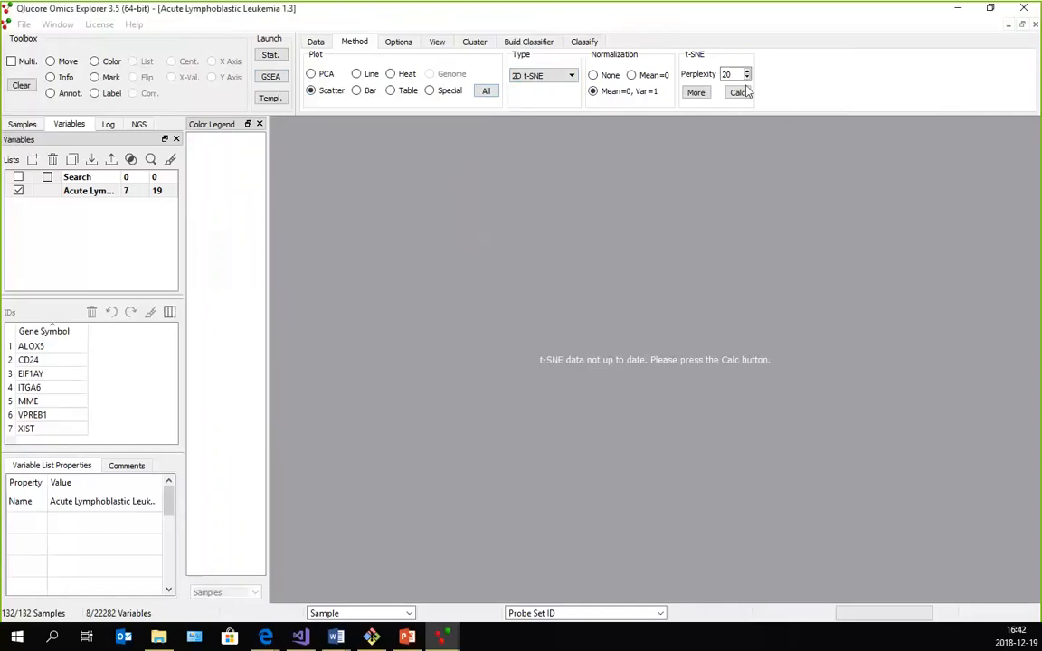
- Calculate the t-SNE plot with perplexity 20, and recalculate it with perplexity 10
click(741, 92)
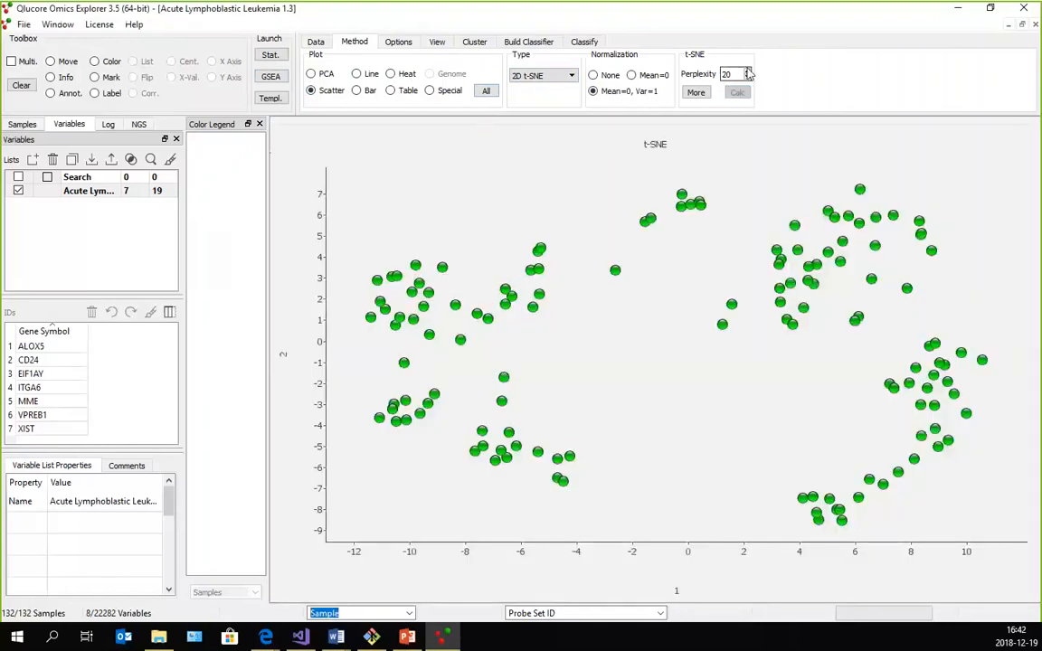
drag(743, 74, 692, 69)
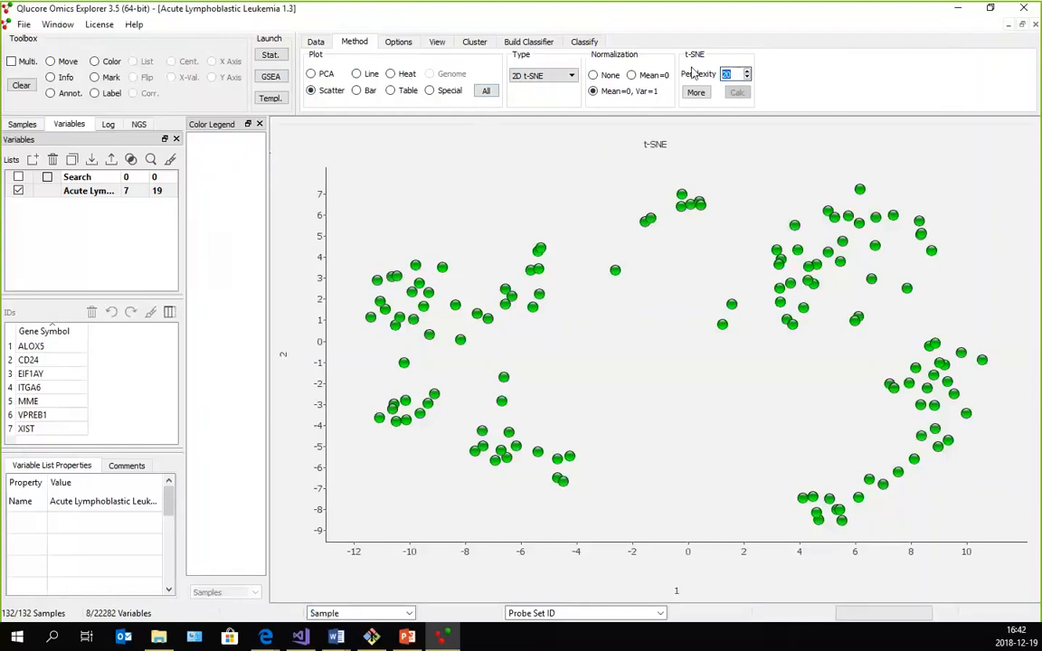
text(10)
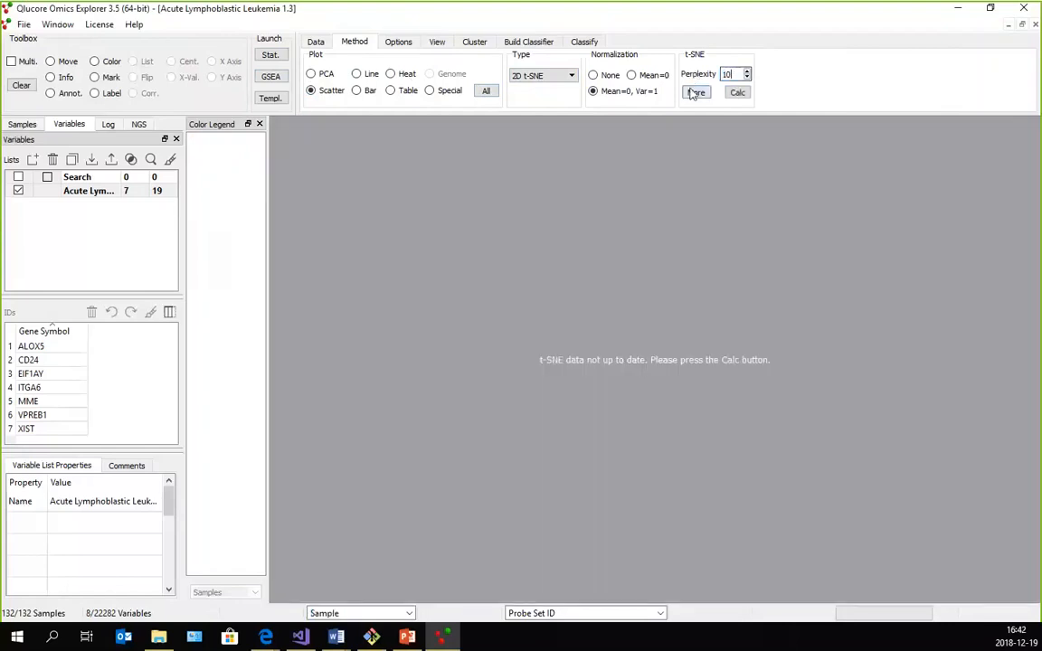
click(738, 91)
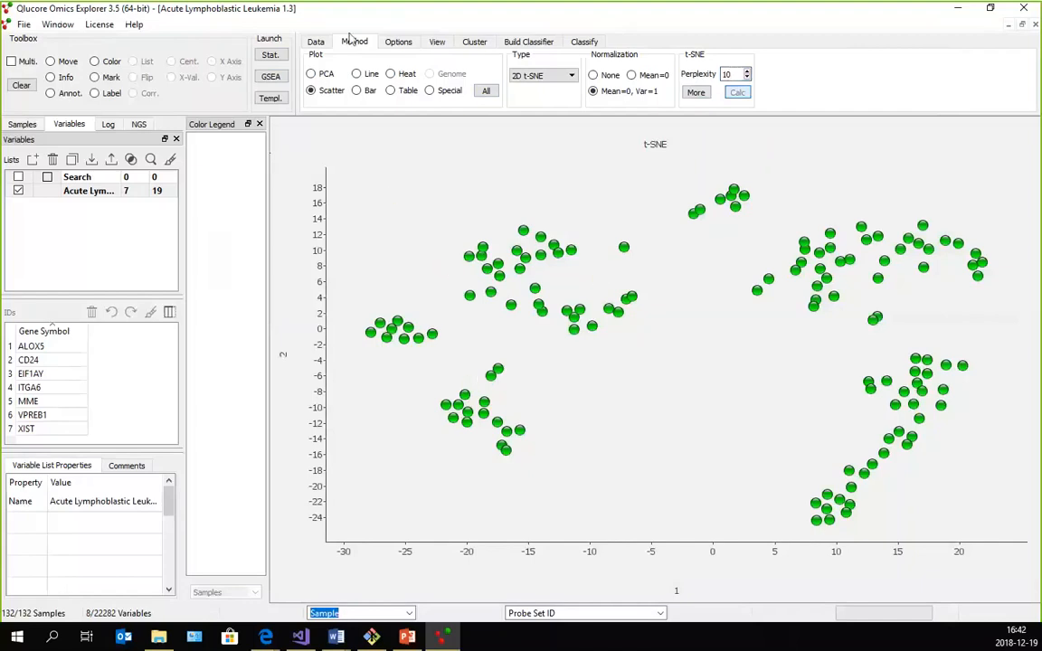
- Color the samples in the t-SNE plot by the Leukemia Subtype annotation
click(436, 41)
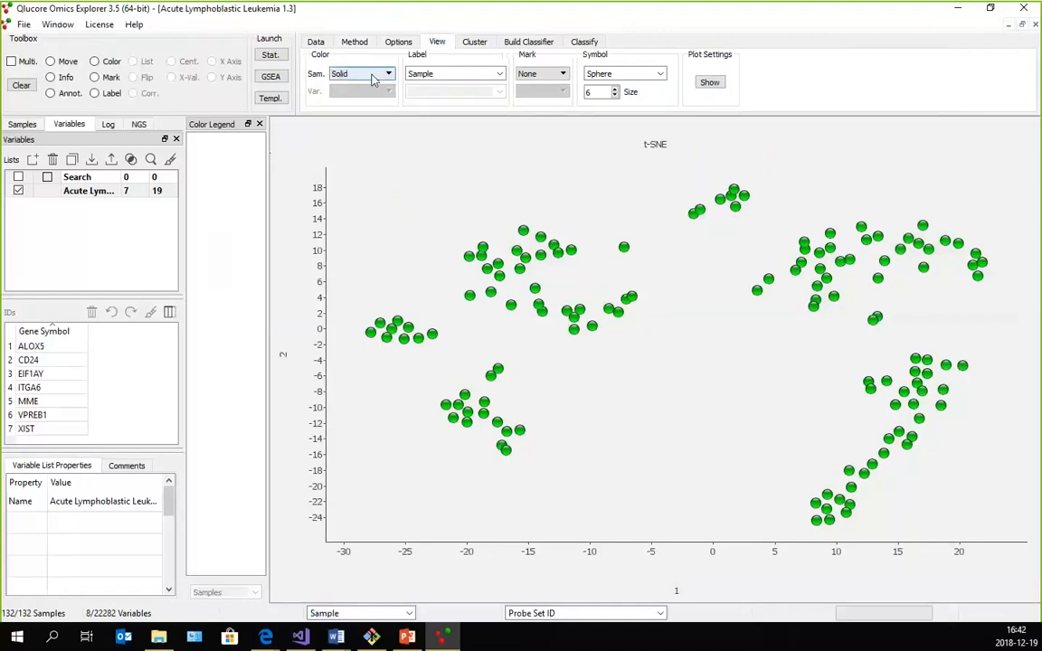
click(373, 77)
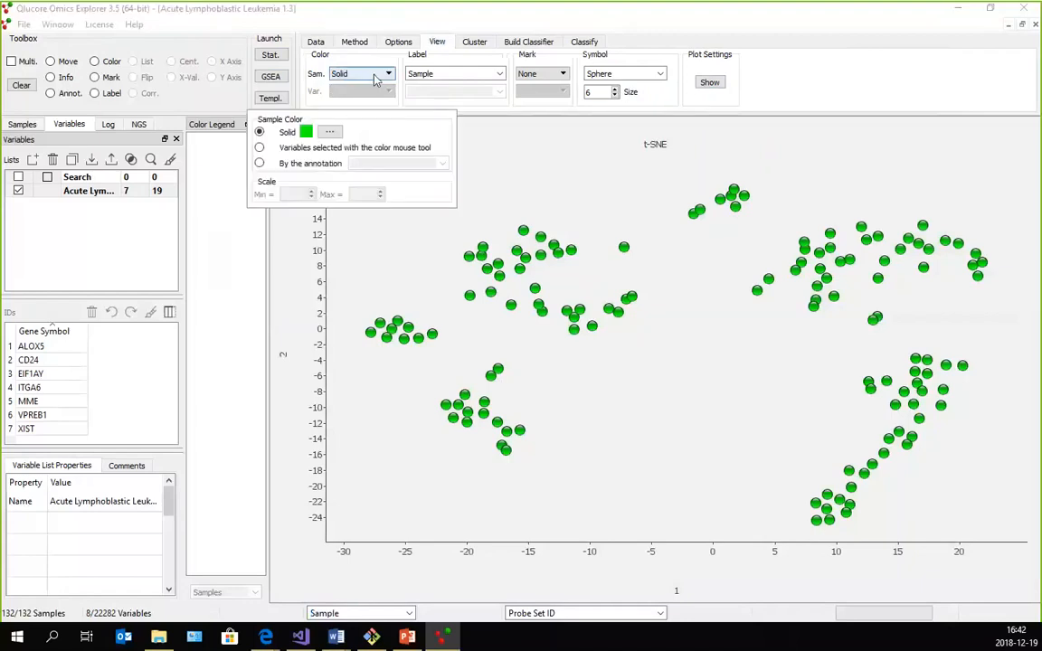
click(259, 162)
click(443, 165)
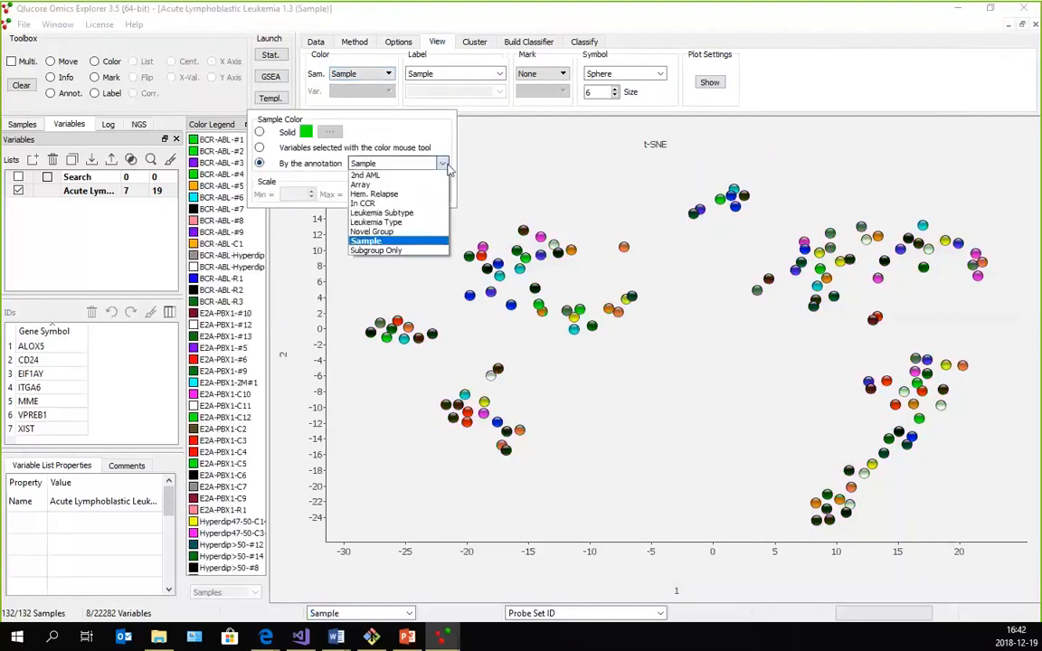
click(409, 214)
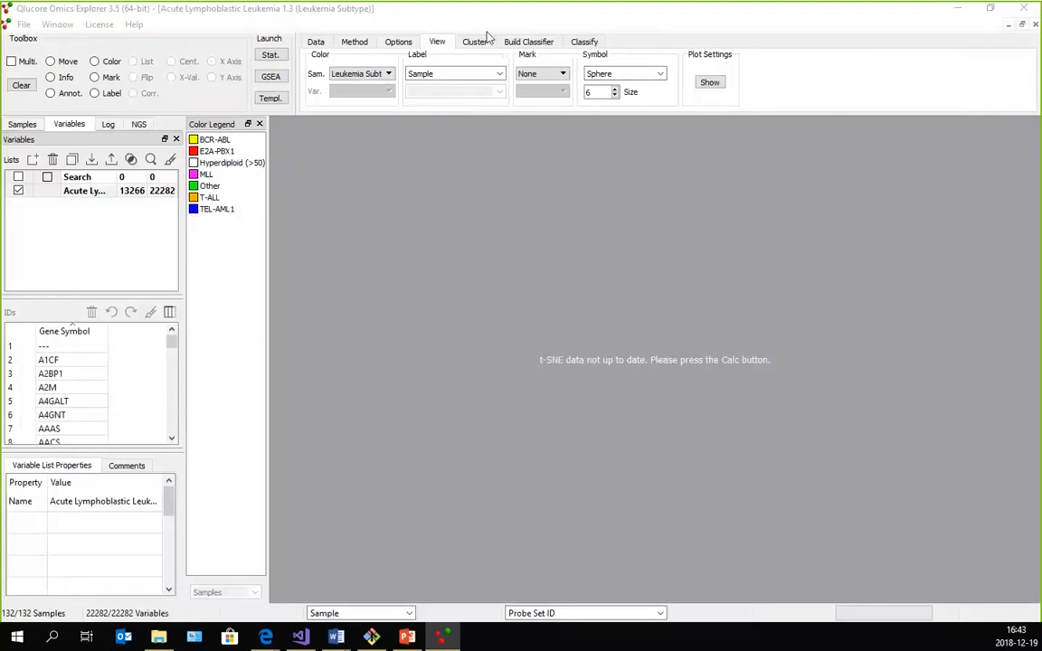
- Recalculate the t-SNE plot for all variables, and again for the filtered set of variables
click(350, 43)
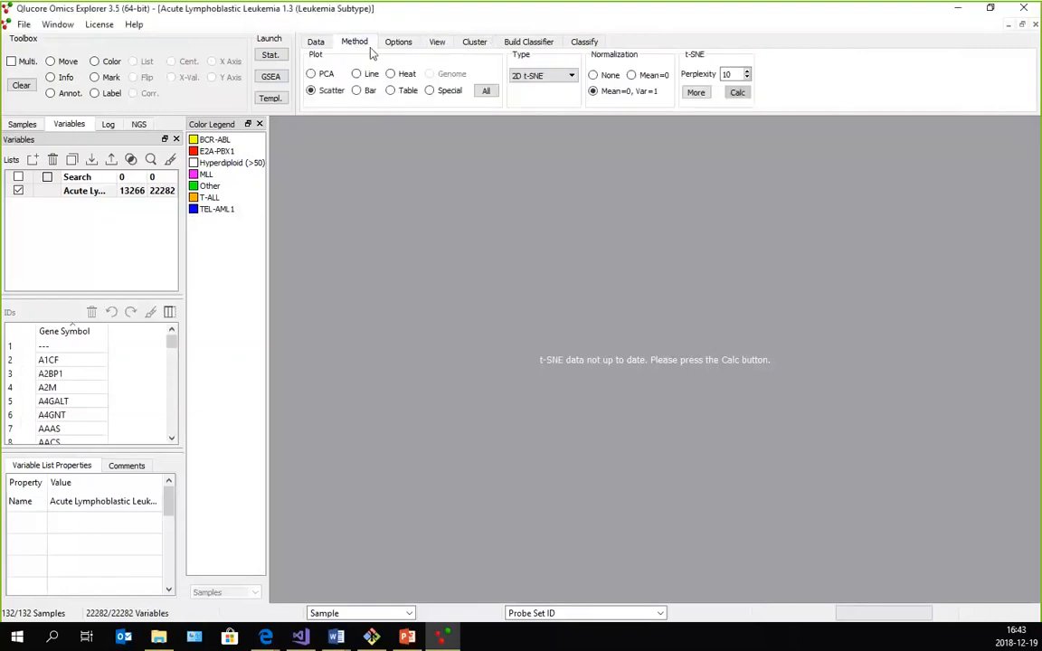
click(738, 92)
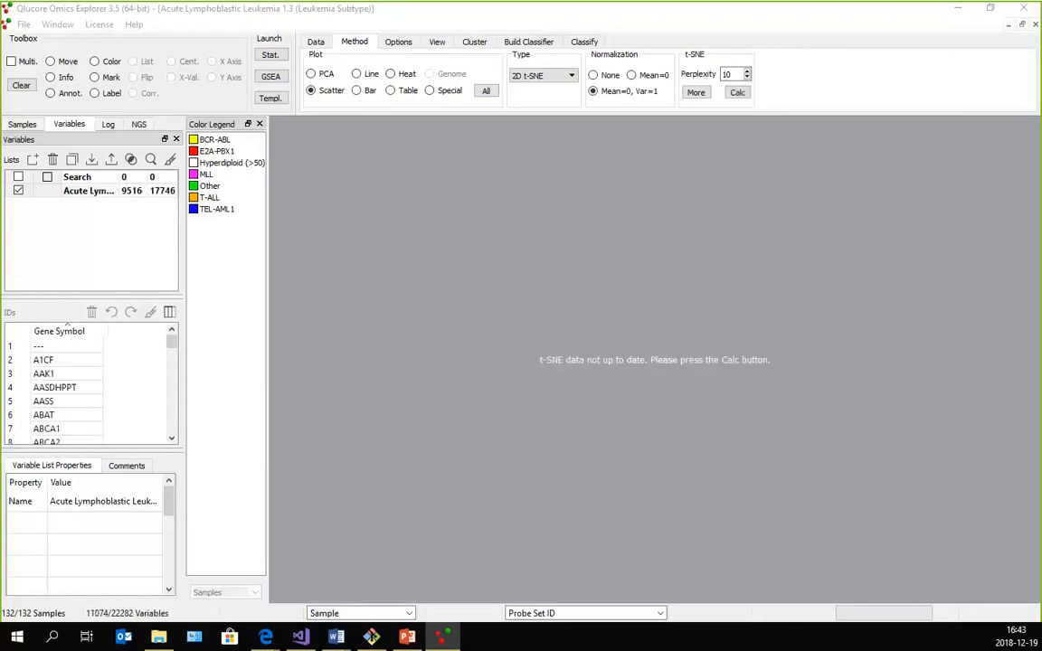
click(737, 92)
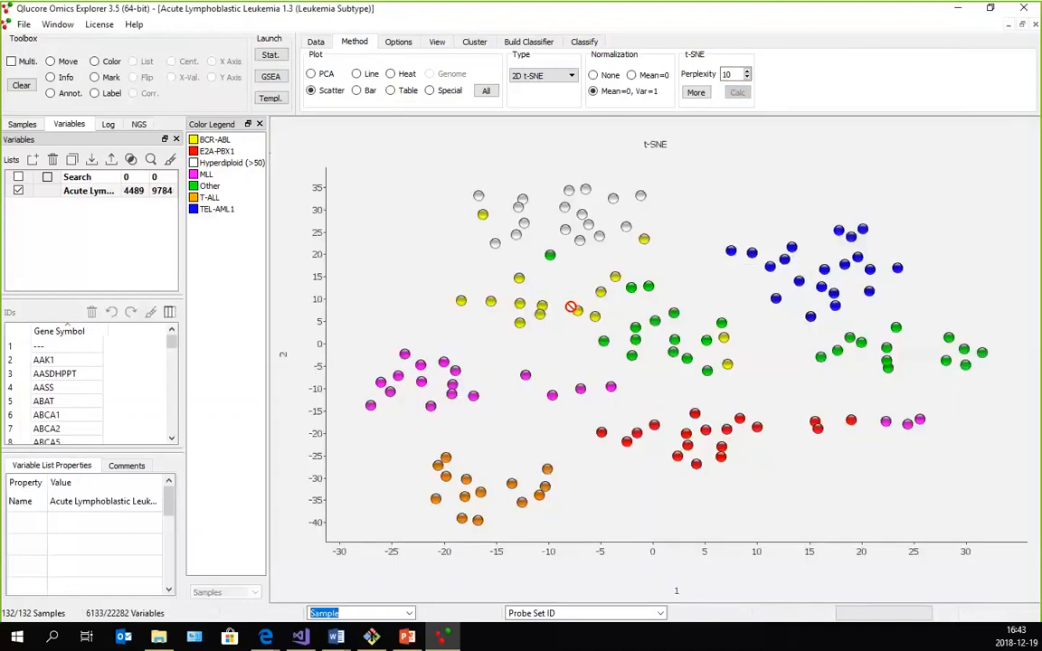